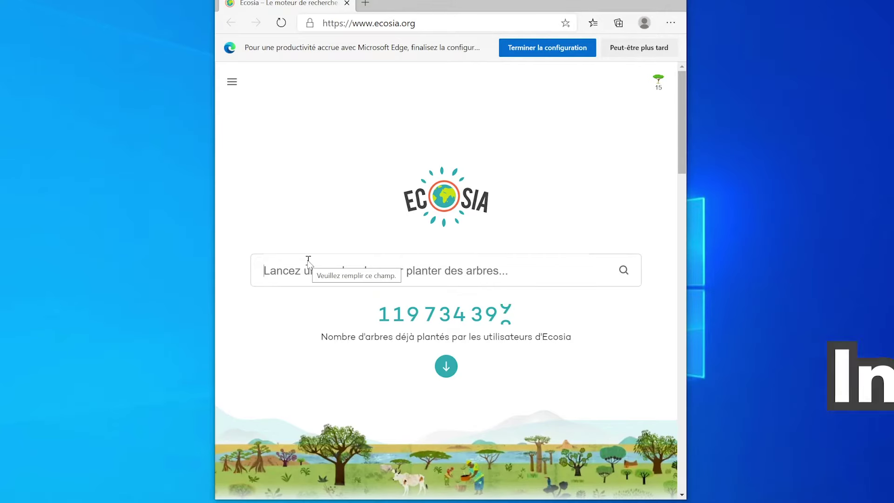
Step: Search Ecosia for 'libreoffice' and open the French LibreOffice site fr.libreoffice.org
type("libreoffic")
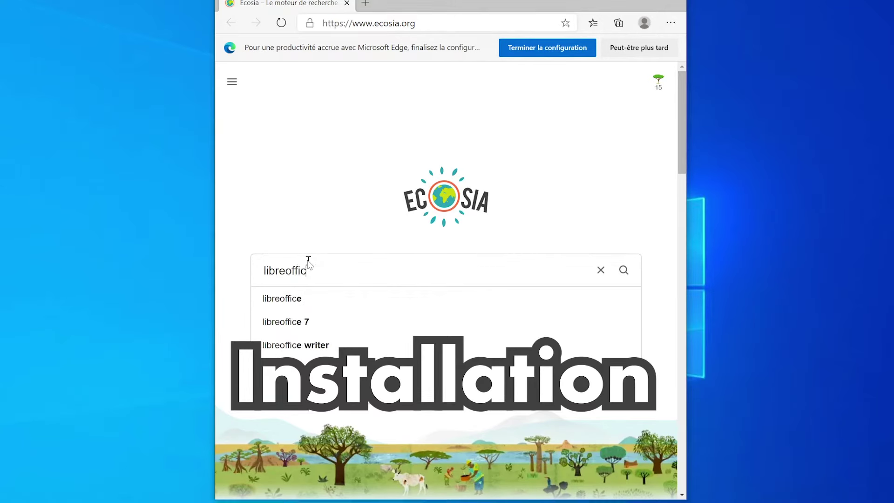
type("e")
key("Return")
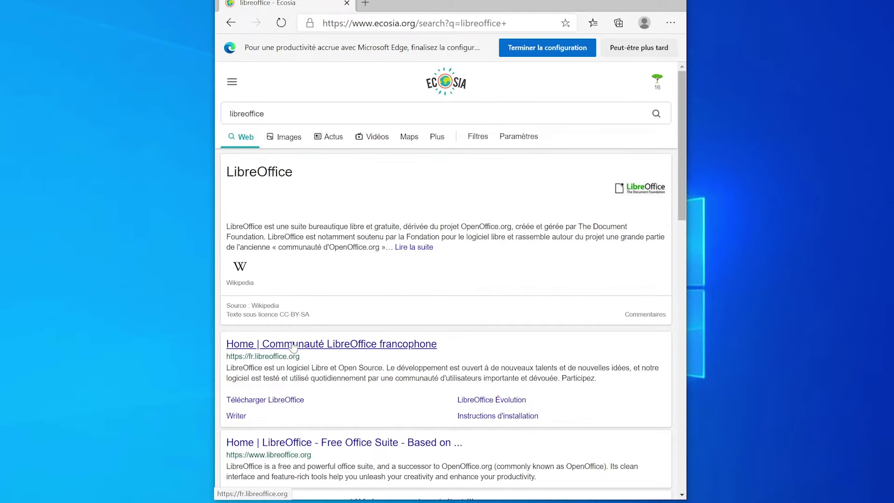
left_click(328, 347)
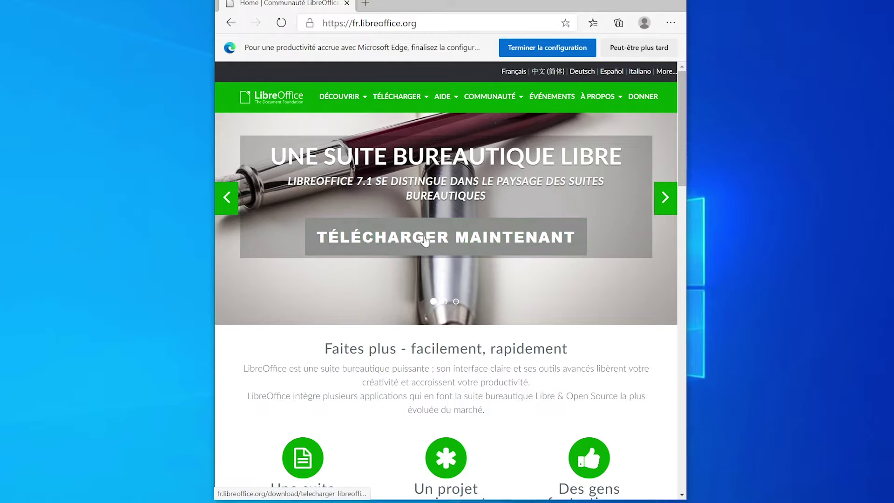
Step: Go to the LibreOffice 7.1.0 download page with Windows (64-bit) selected as the OS
left_click(398, 237)
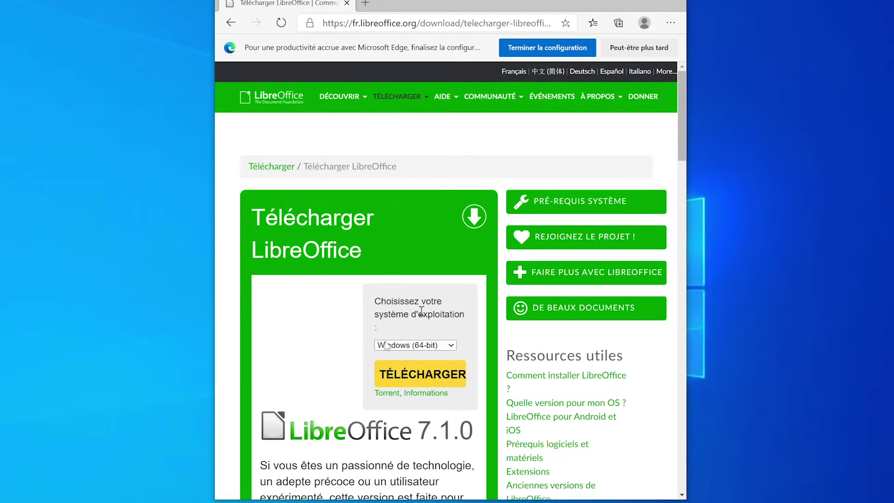
left_click(399, 346)
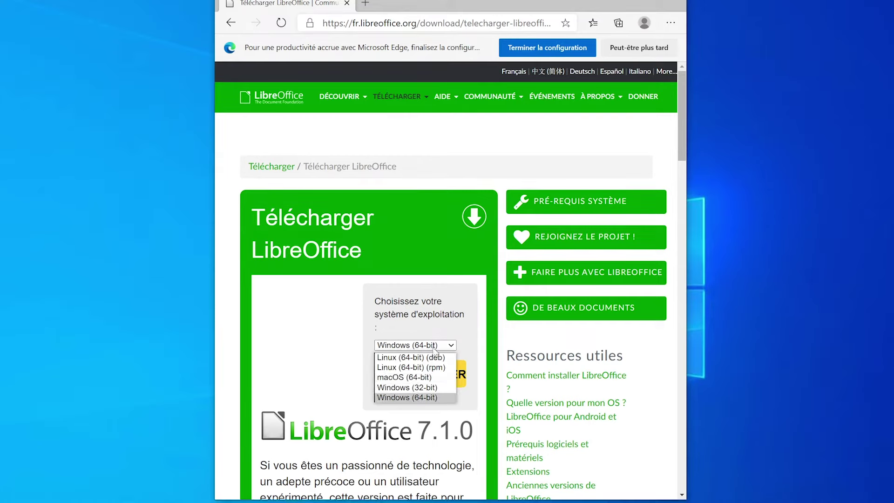
left_click(425, 396)
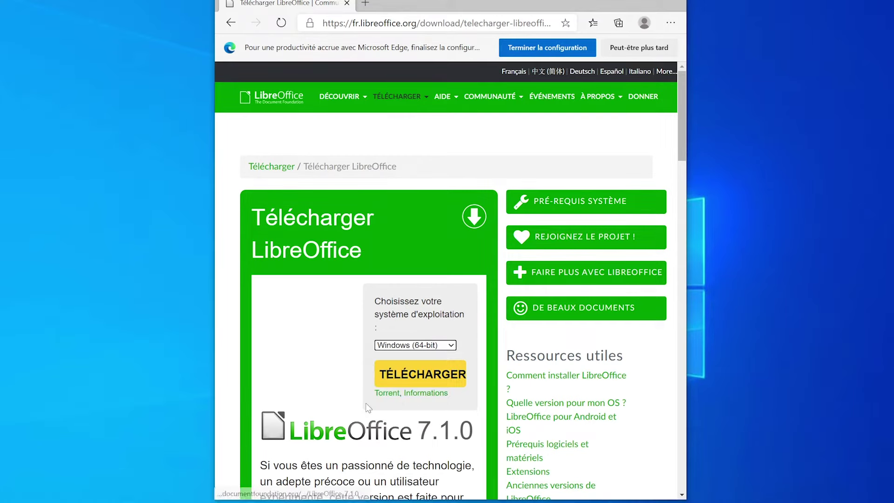
Step: Download LibreOffice_7.1.0_Win_x64.msi and start a Normale installation with a desktop shortcut
left_click(448, 377)
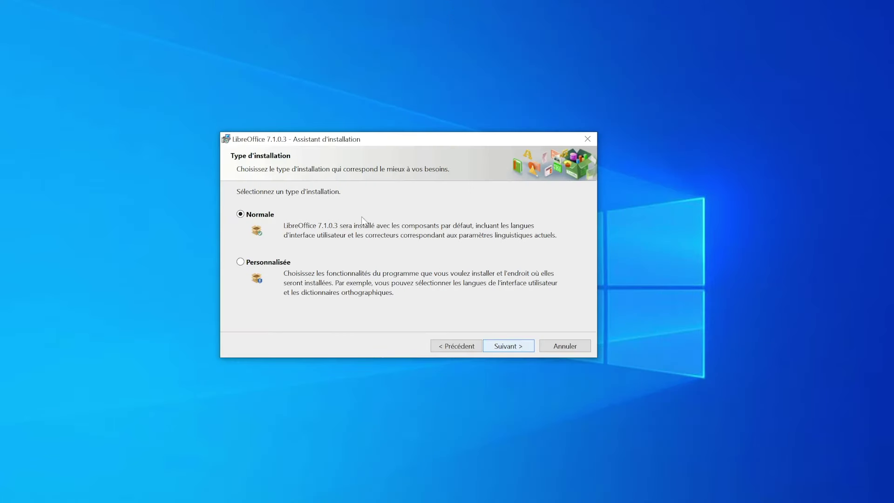
left_click(522, 346)
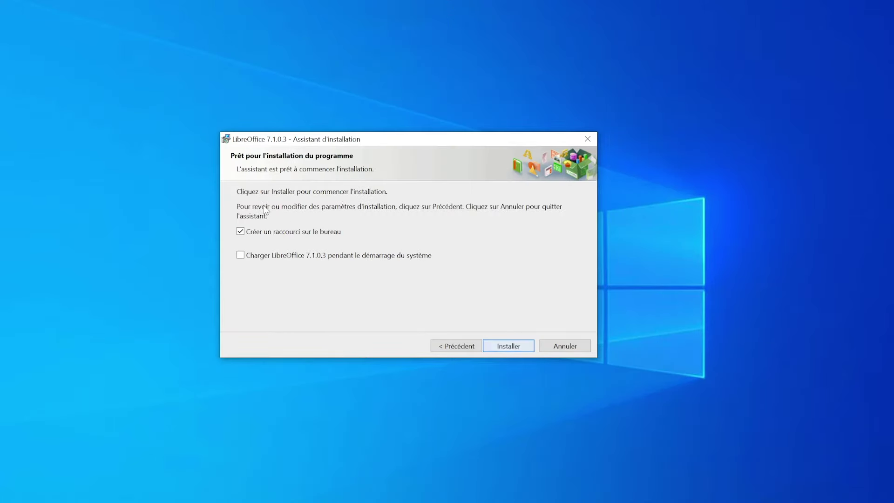
left_click(518, 346)
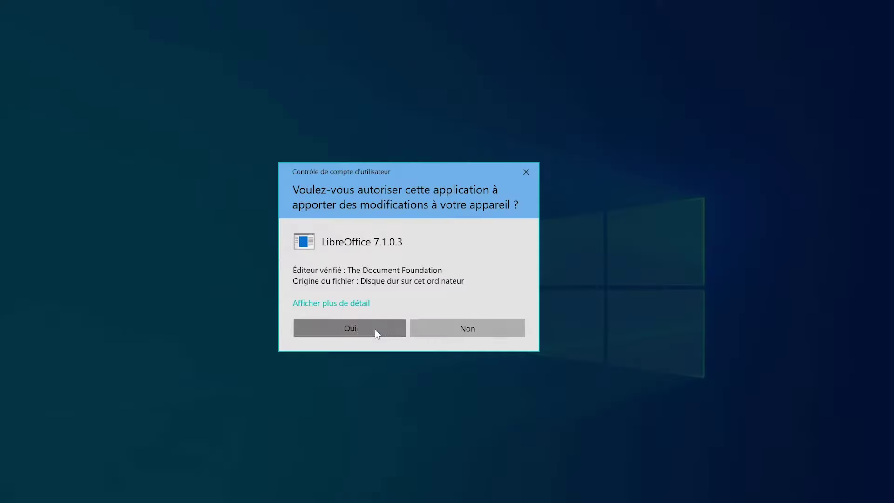
Step: Approve the installer's UAC prompt, then launch LibreOffice Calc from the Start menu's LibreOffice 7.1 group
left_click(375, 332)
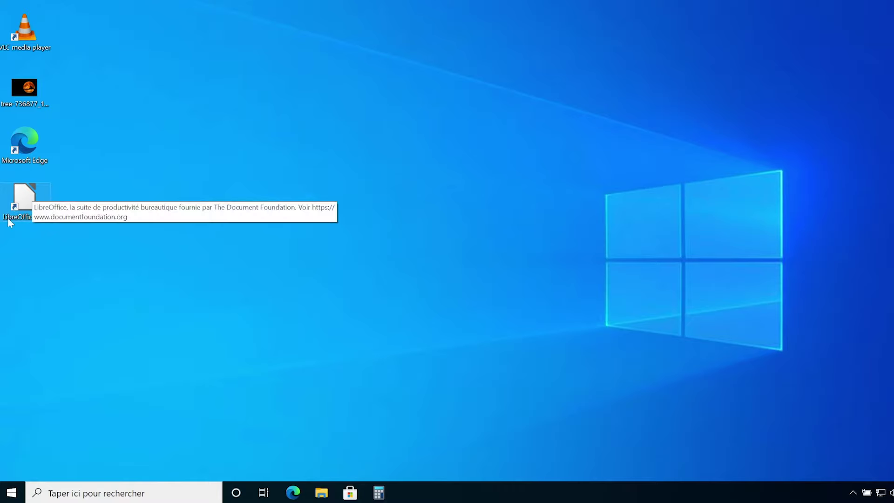
left_click(12, 492)
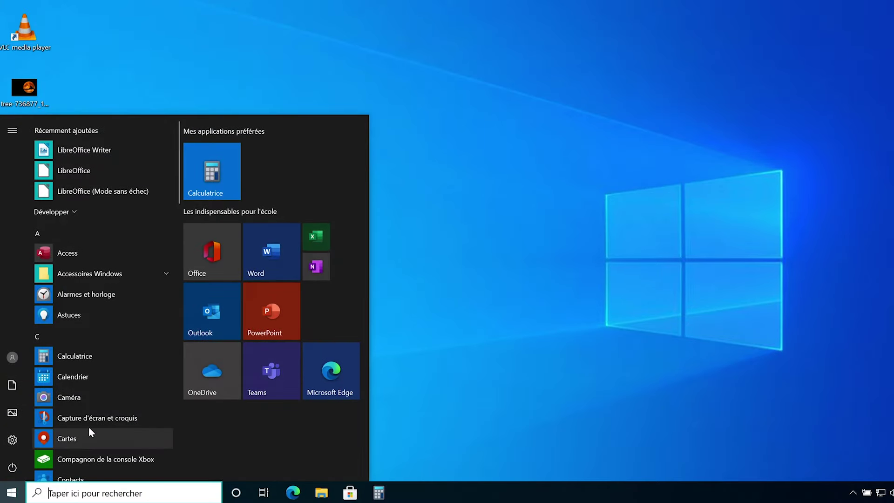
scroll(117, 303, "down", 5)
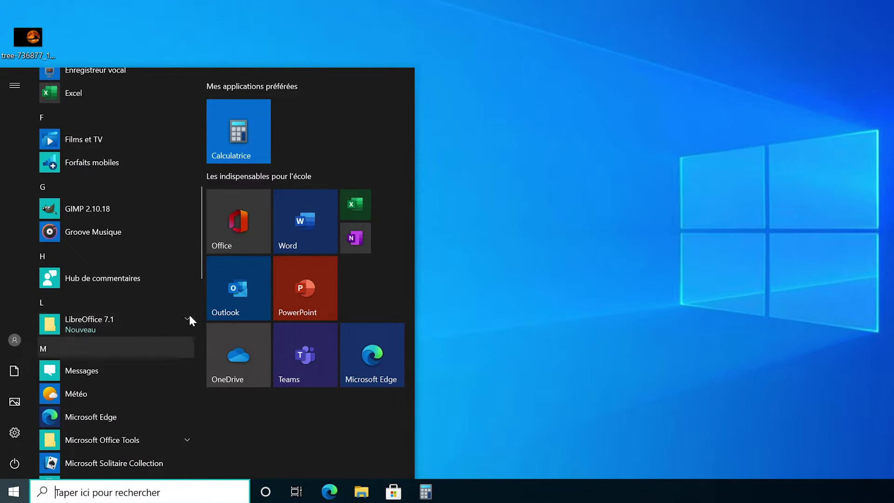
left_click(167, 324)
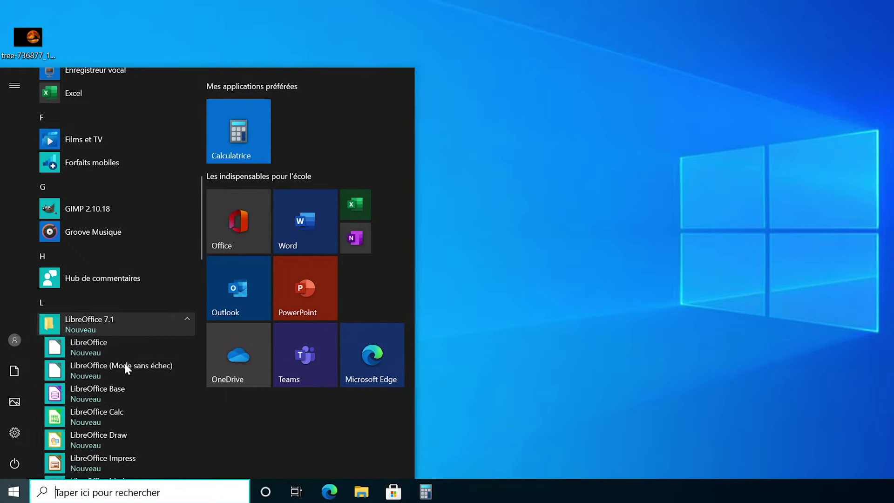
scroll(126, 368, "down", 2)
scroll(125, 364, "up", 3)
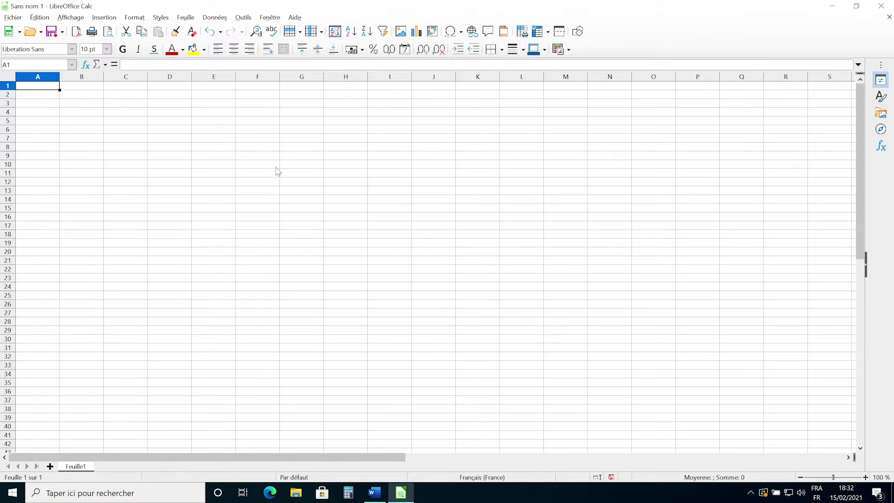
left_click(75, 104)
left_click_drag(37, 77, 699, 78)
left_click(698, 121)
left_click_drag(8, 86, 8, 321)
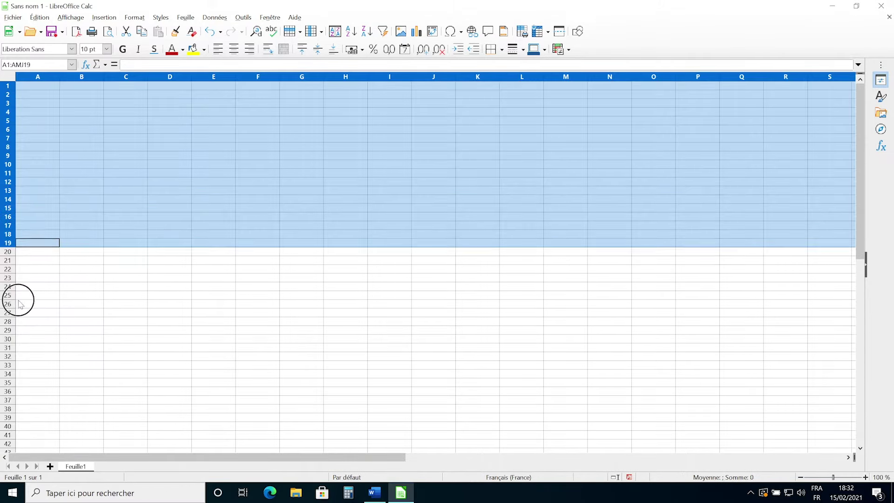
left_click(93, 332)
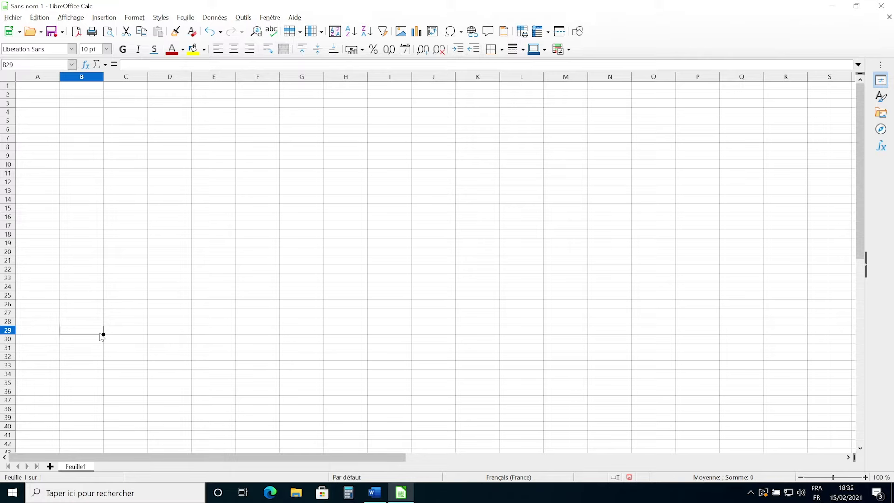
left_click(742, 340)
left_click(140, 333)
left_click(289, 302)
left_click(443, 332)
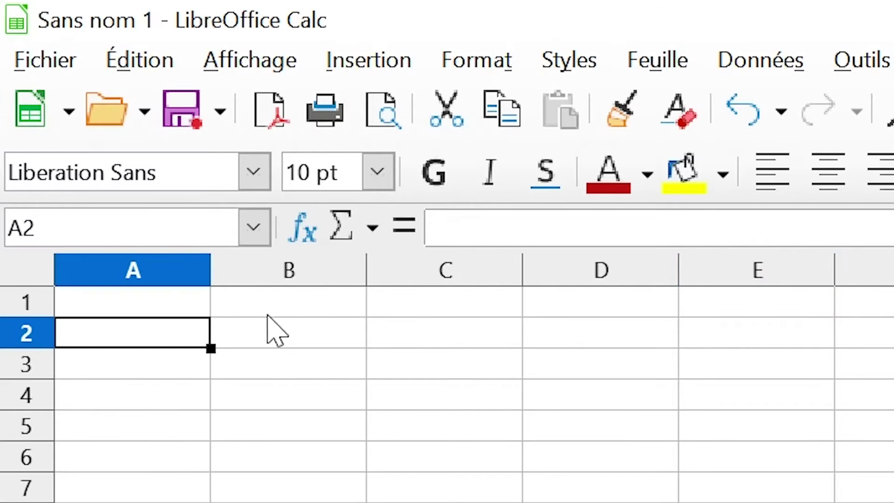
left_click(272, 310)
left_click(277, 339)
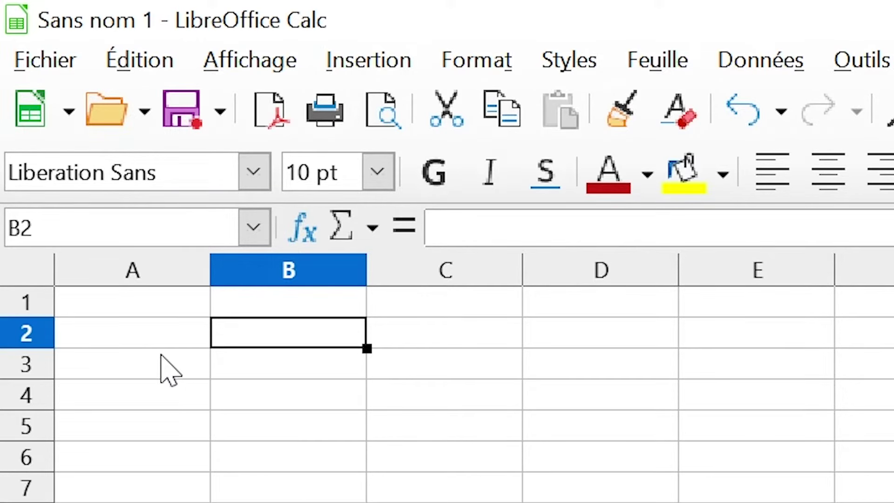
left_click(291, 355)
left_click(278, 428)
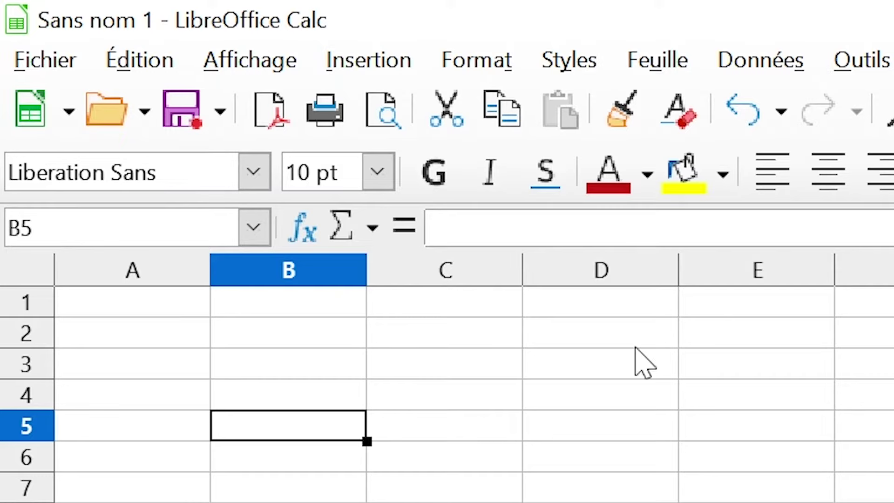
left_click_drag(345, 373, 739, 475)
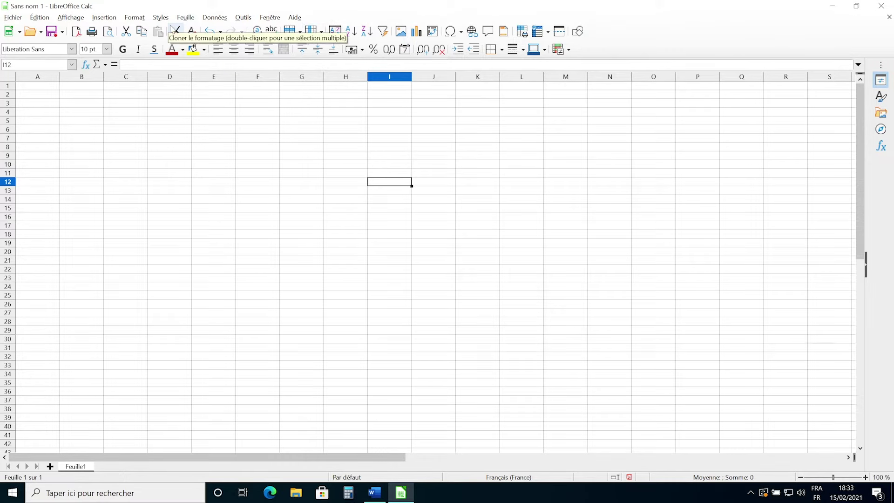
left_click(18, 18)
left_click(39, 18)
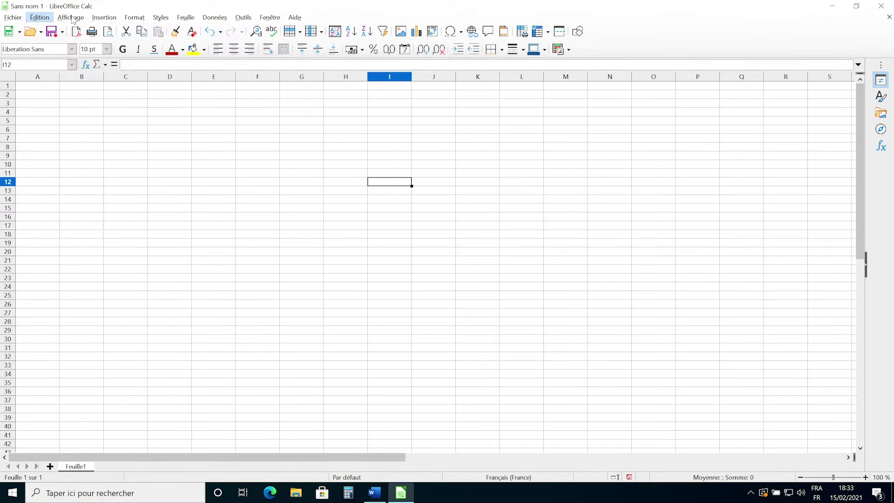
left_click(104, 17)
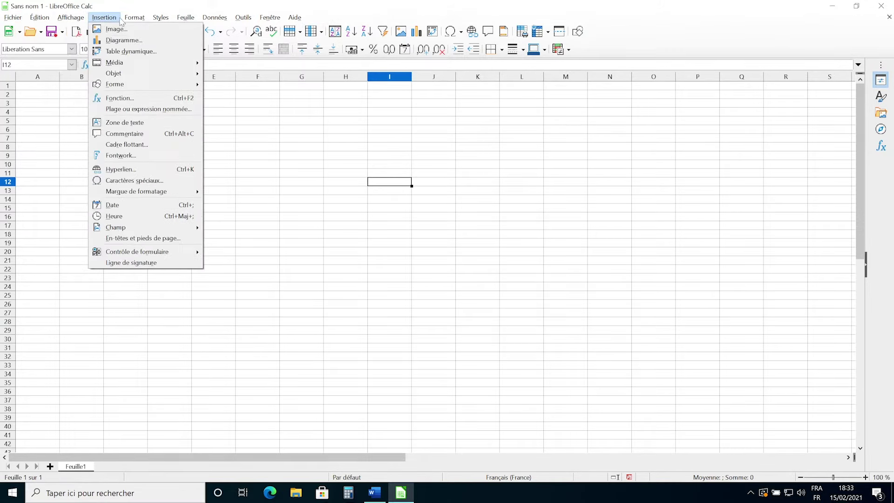
left_click(161, 17)
left_click(215, 17)
left_click(295, 17)
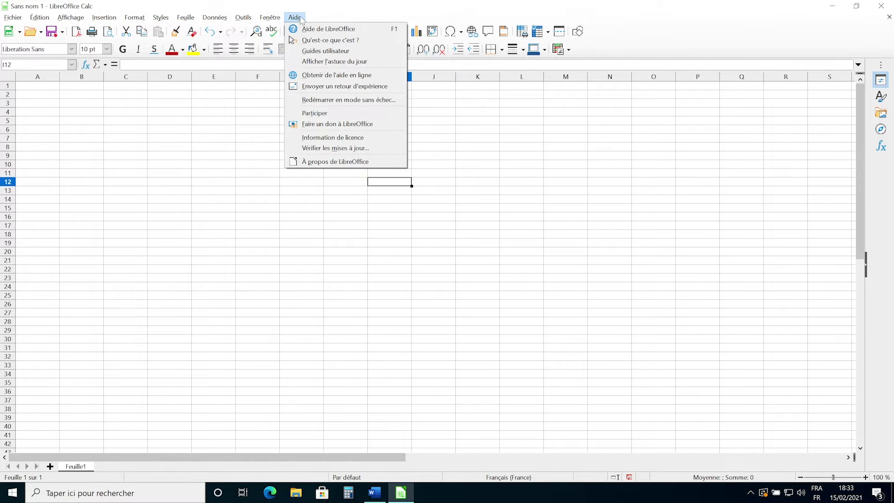
left_click(513, 27)
left_click(40, 17)
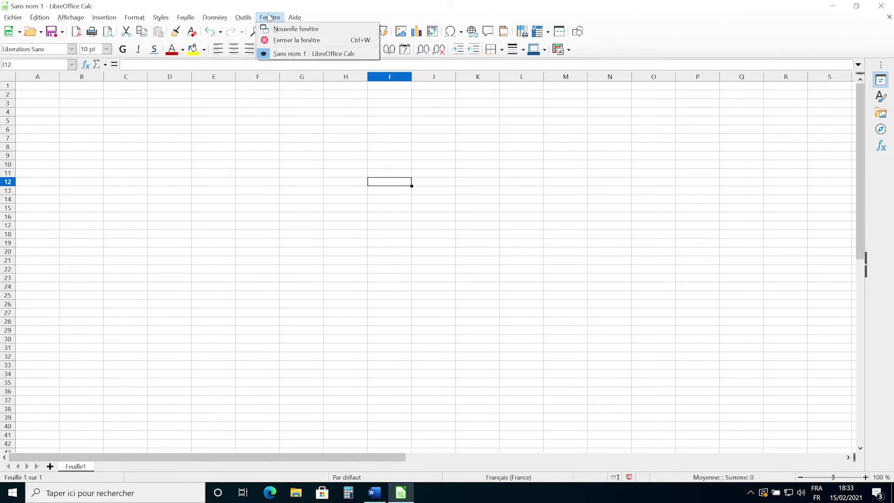
left_click(336, 18)
left_click(13, 17)
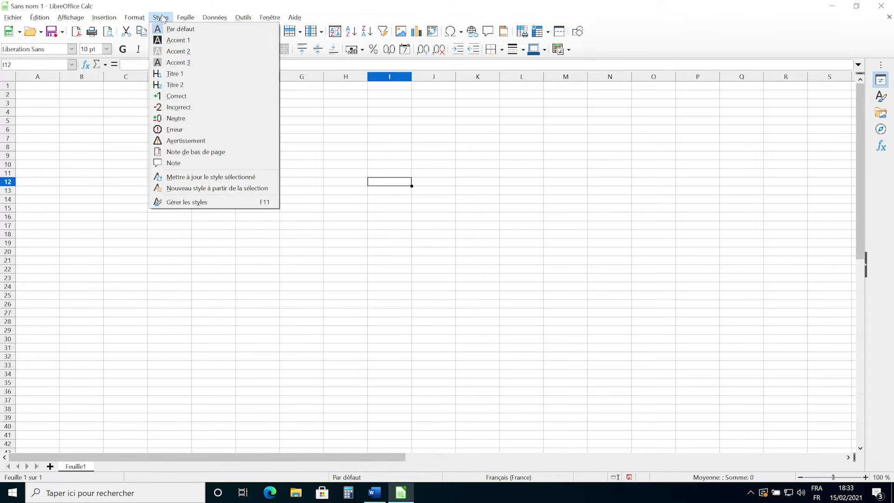
left_click(756, 126)
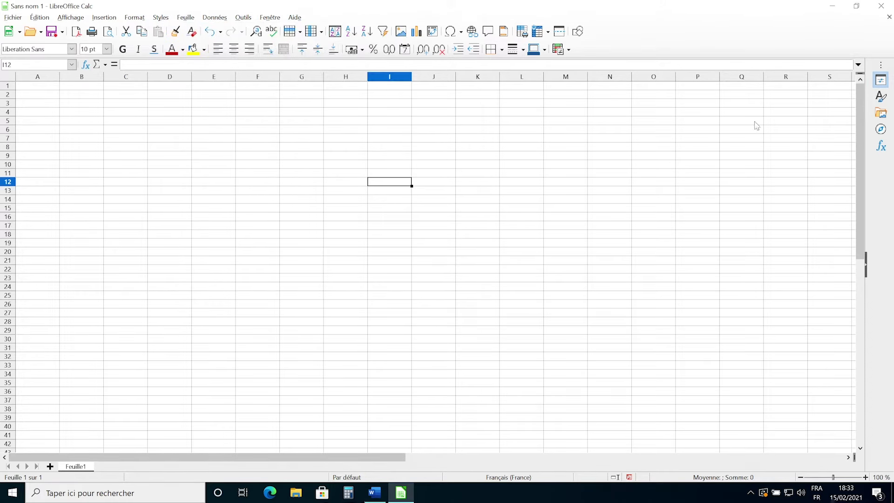
Step: Cycle through the sidebar decks (Propriétés, Styles, Gallery, Navigator), ending on Functions
left_click(880, 82)
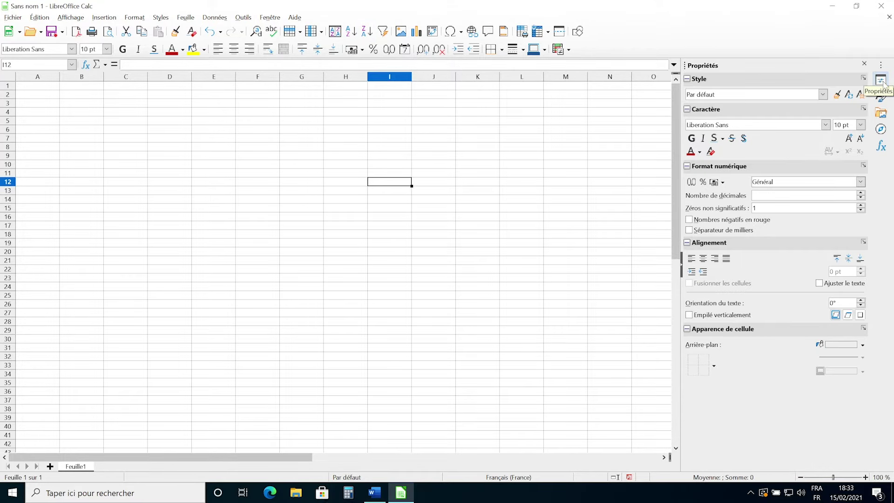
left_click(881, 96)
left_click(880, 80)
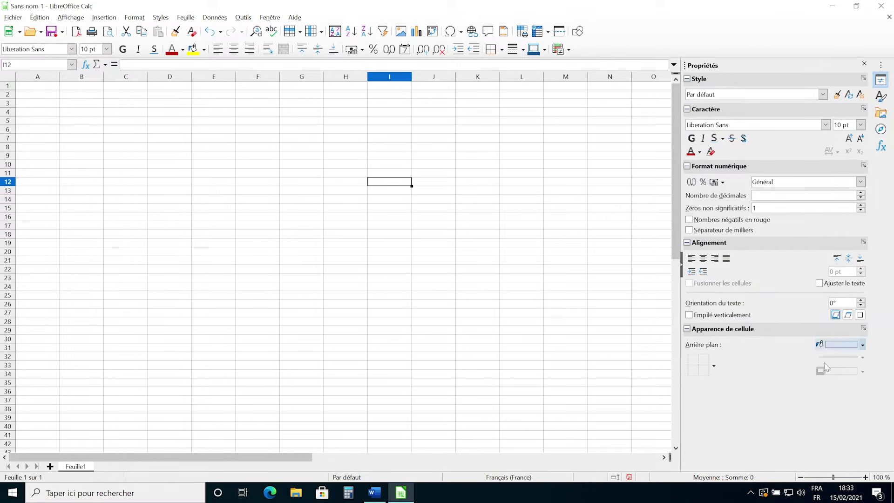
left_click(881, 96)
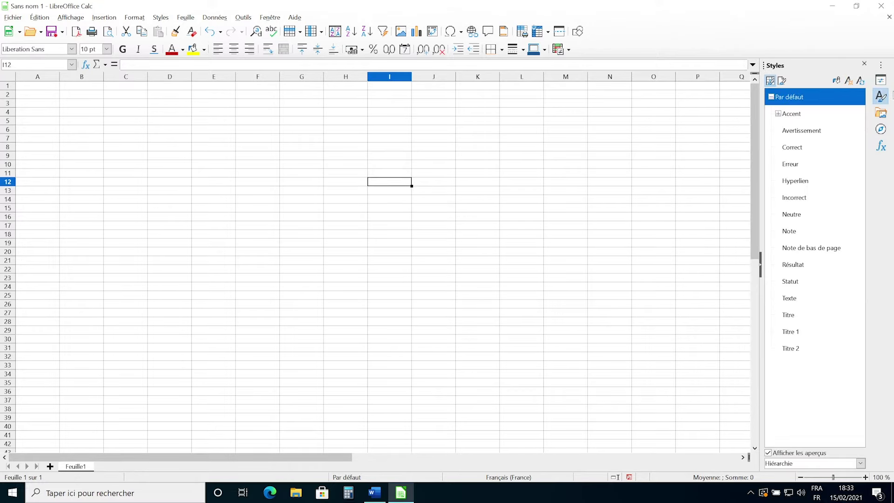
left_click(882, 113)
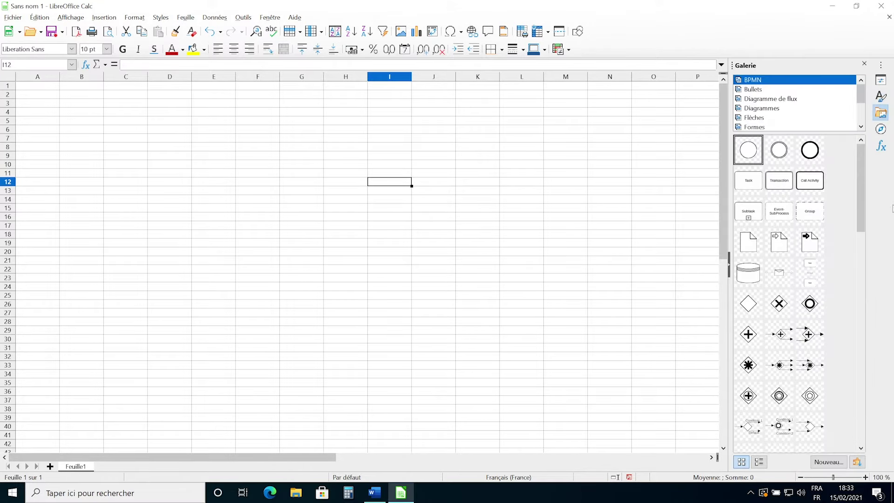
left_click(880, 129)
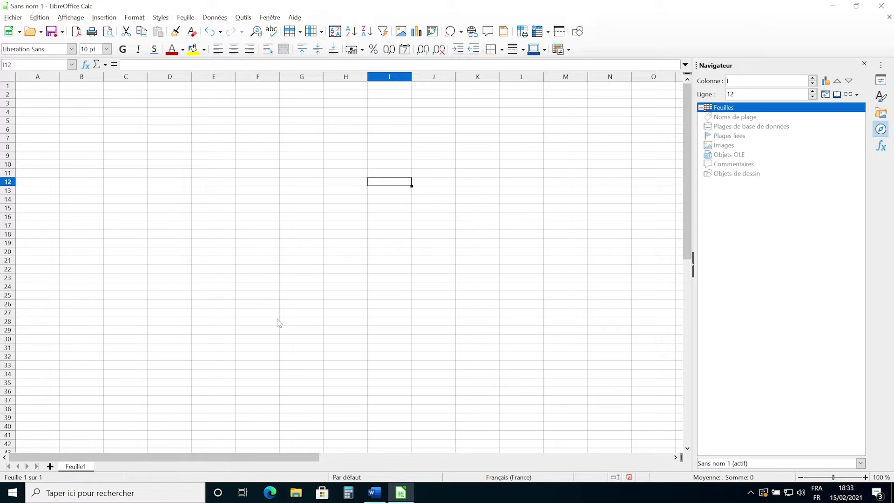
left_click(881, 146)
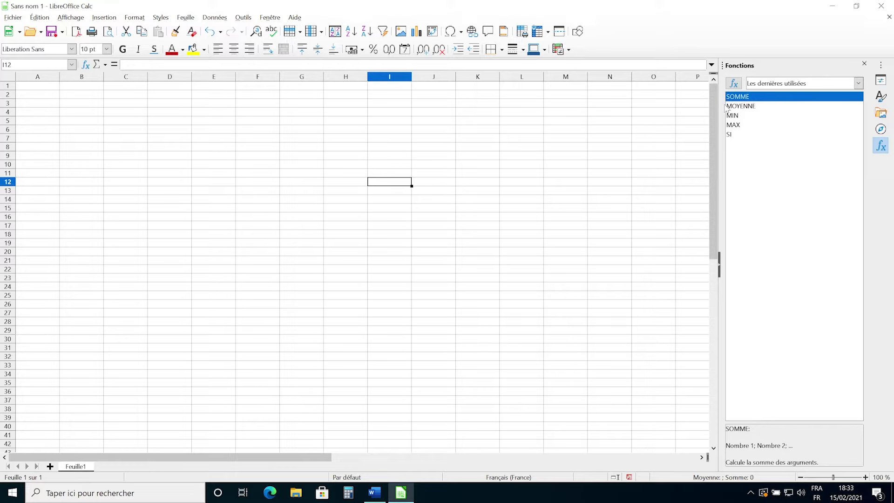
Step: Browse the Mathématique and Base de données function categories, then collapse the sidebar
left_click(857, 84)
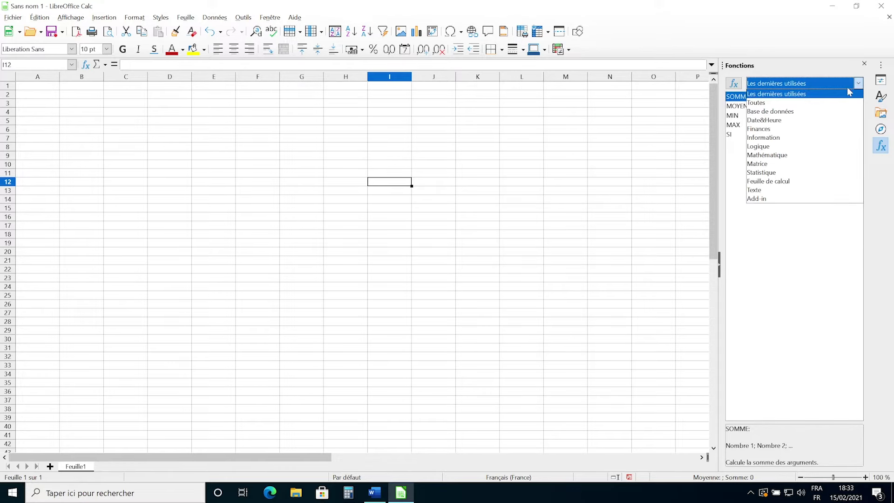
left_click(787, 155)
left_click(842, 87)
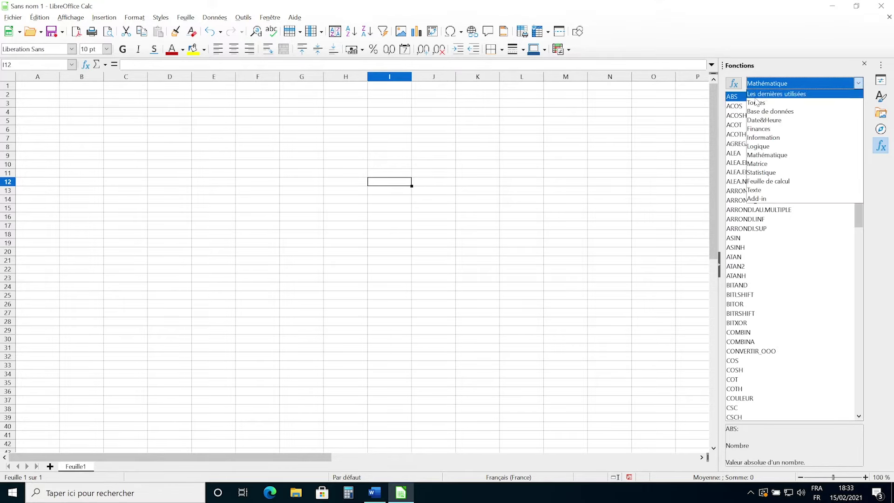
left_click(773, 112)
left_click(779, 85)
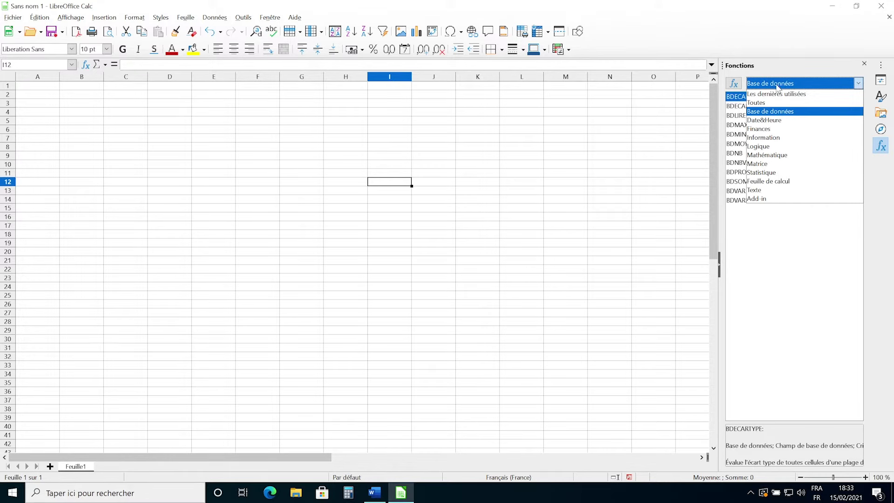
left_click(780, 112)
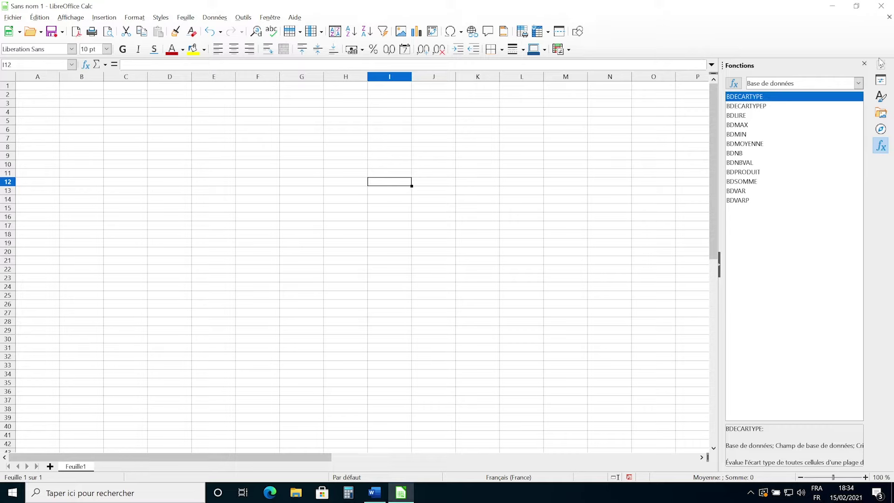
left_click(881, 80)
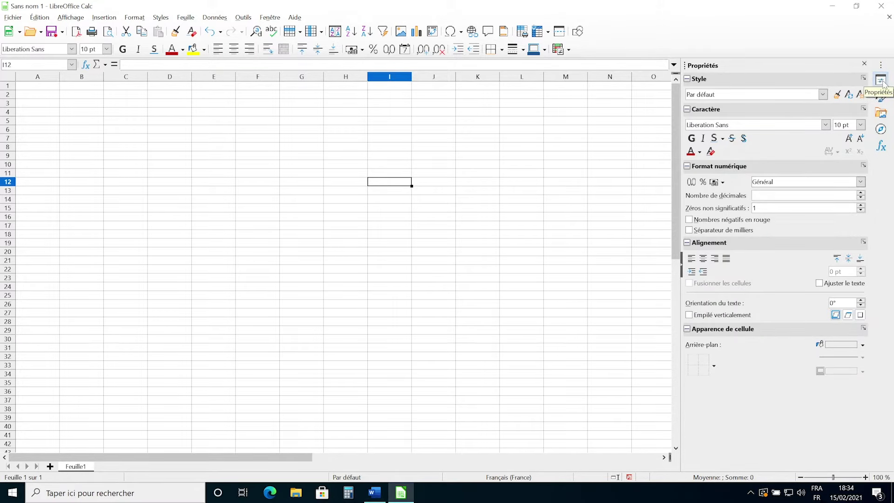
left_click(880, 80)
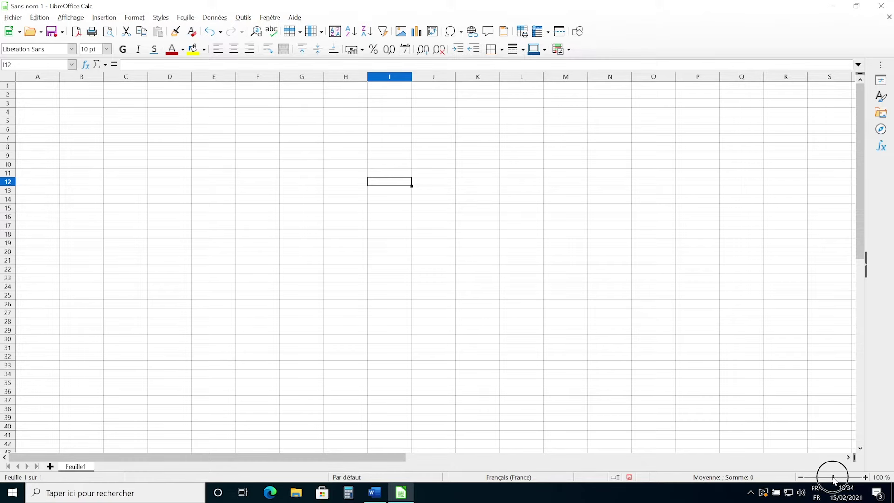
Step: Zoom the sheet to about 187% and select a few cells such as E8 and G2
left_click_drag(833, 478, 842, 479)
left_click(367, 205)
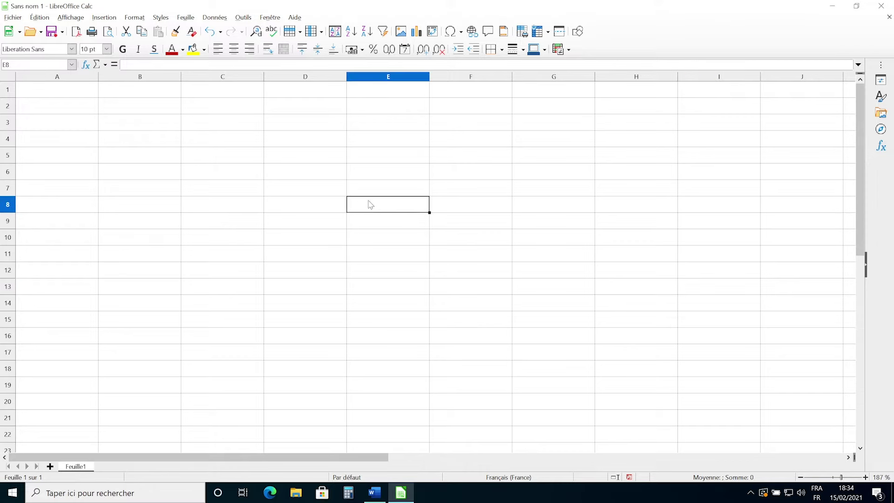
left_click(155, 110)
left_click_drag(344, 113, 396, 122)
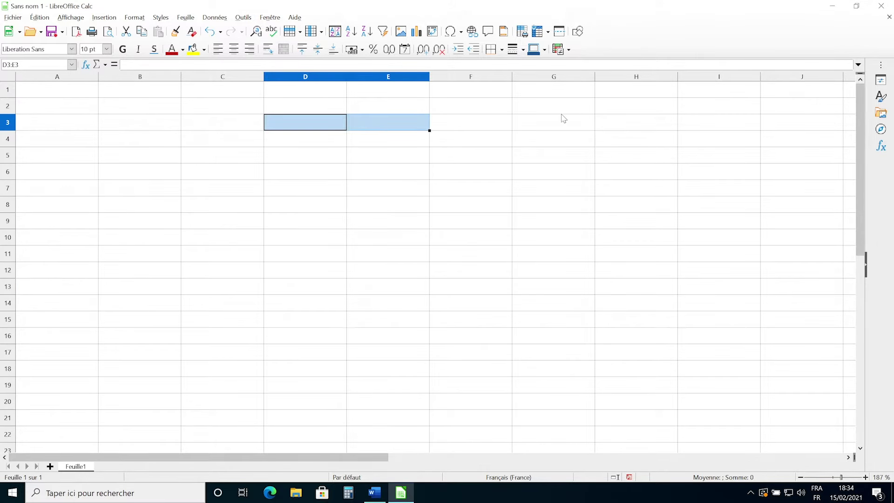
left_click(561, 117)
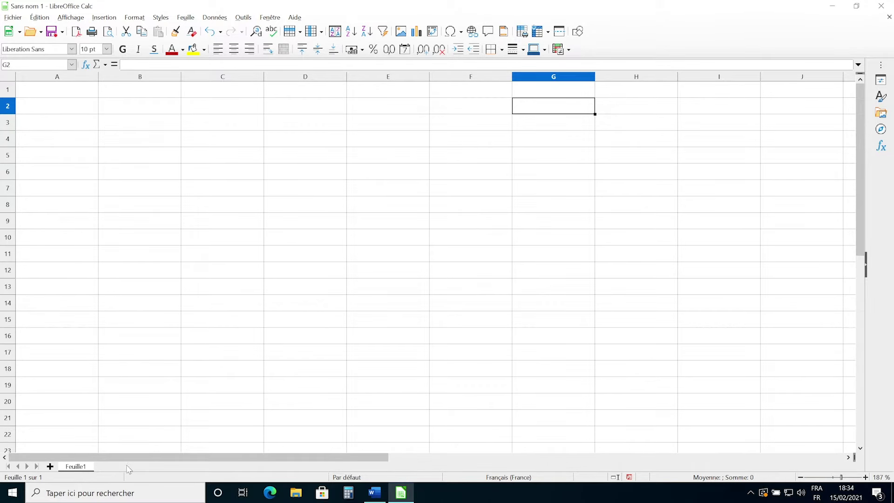
Step: Type the title 'Une première feuille' into cell A1
left_click(64, 109)
left_click(56, 88)
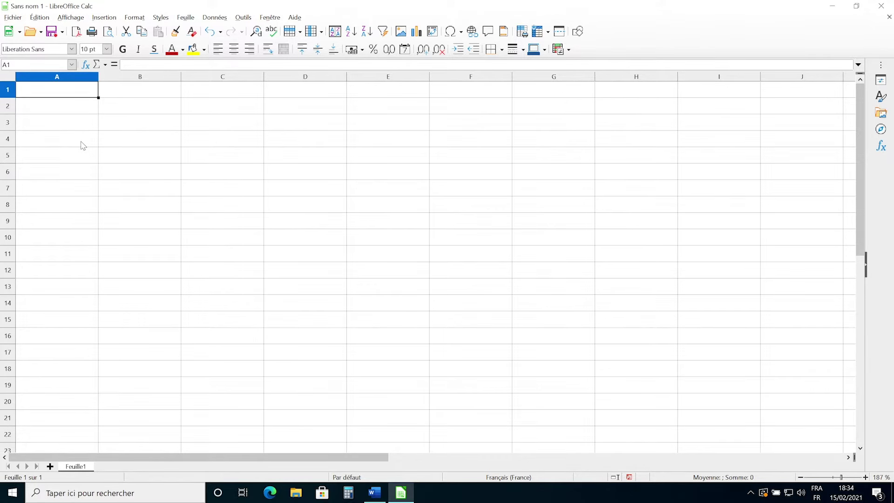
type("Un")
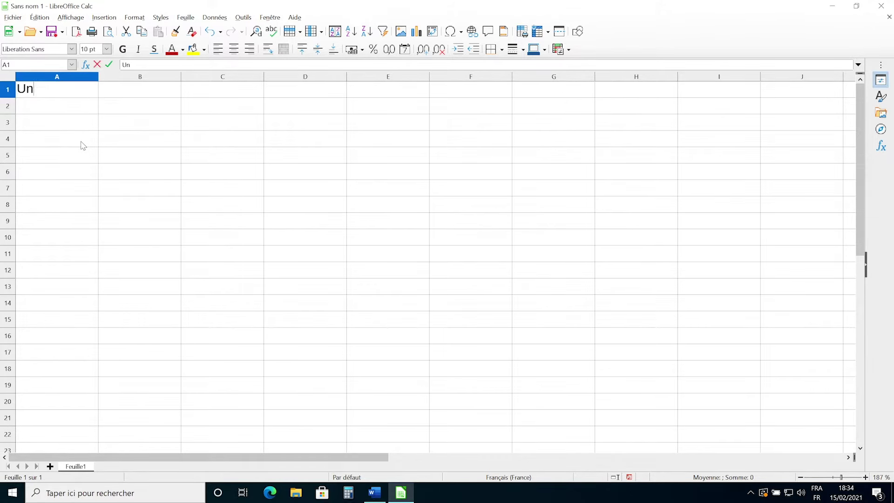
type("e première feuille")
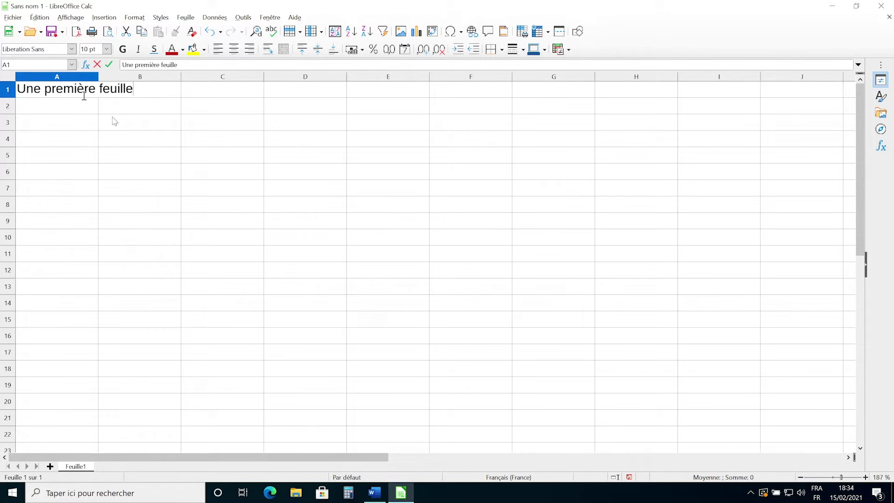
left_click(66, 106)
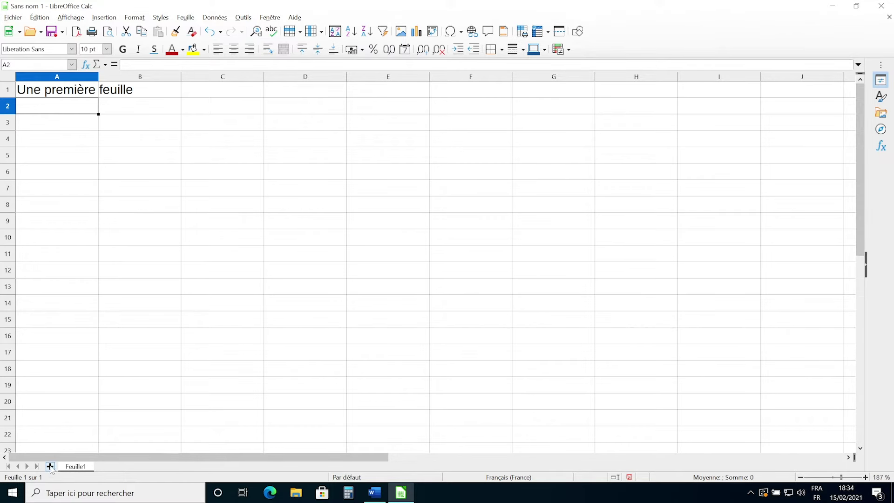
Step: Add a second sheet, Feuille2, and switch between the sheet tabs
left_click(50, 467)
left_click(73, 466)
left_click(110, 466)
left_click(75, 467)
left_click(111, 467)
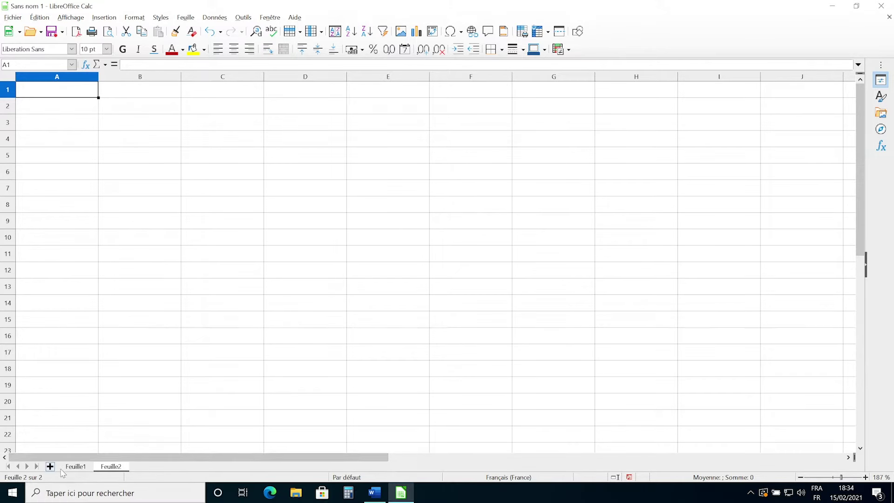
left_click(74, 466)
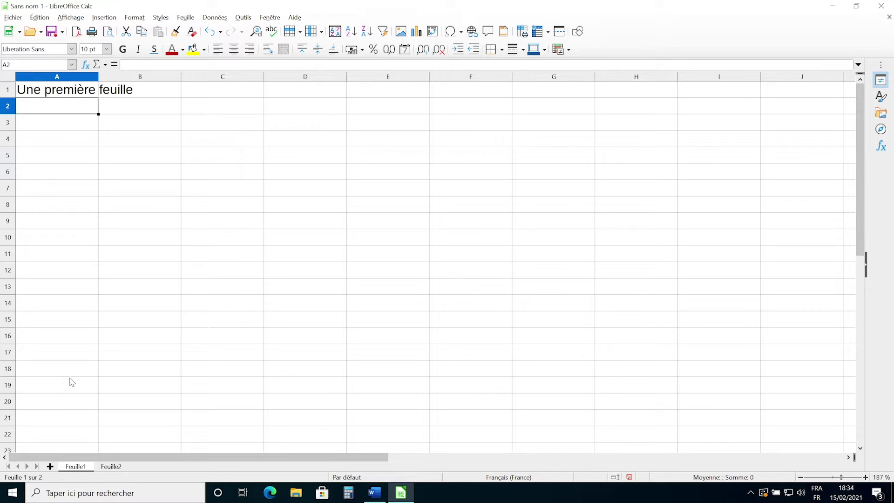
Step: Rename the first sheet to 'Première feuille'
double_click(73, 467)
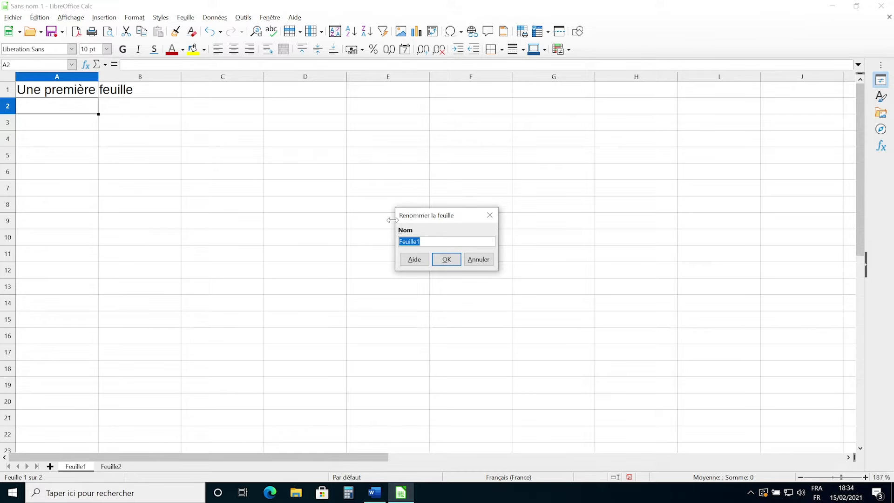
type("F")
type("feu")
left_click(447, 260)
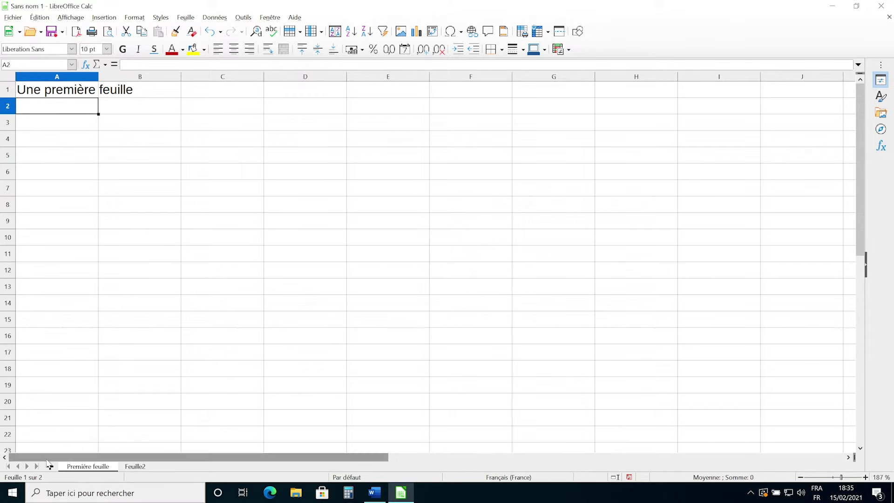
Step: Rename the second sheet to 'Deuxième feuille'
left_click(133, 467)
double_click(133, 469)
type("Deuxième feuille")
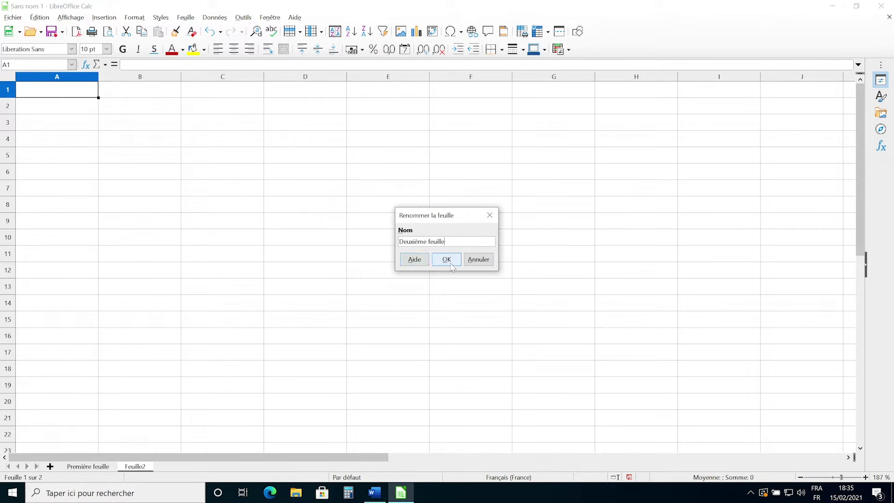
left_click(447, 260)
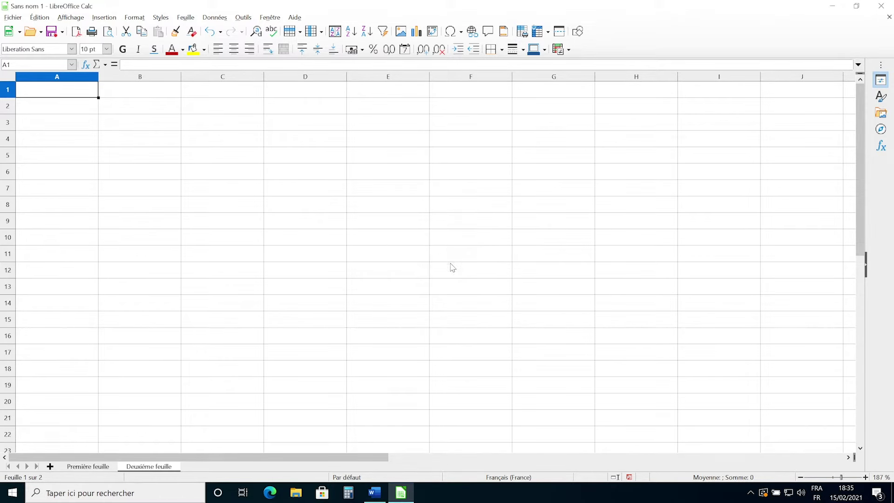
left_click(75, 111)
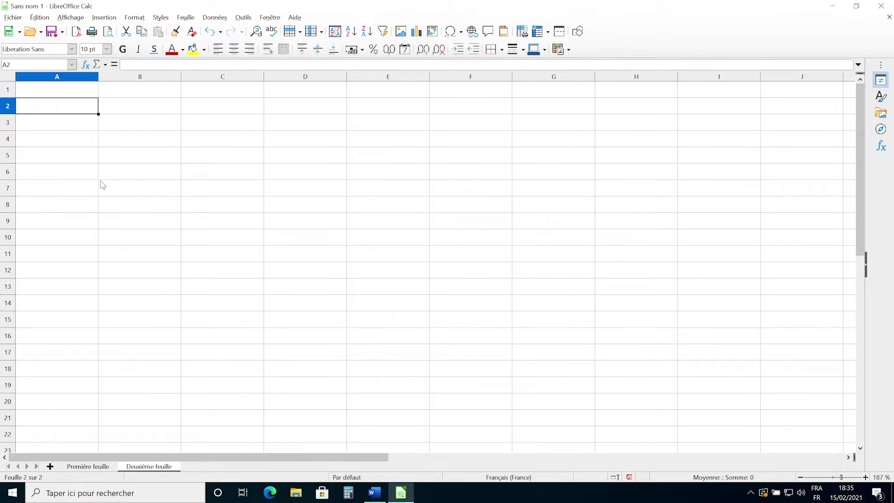
Step: Enter Texte in A1, 5 in A2 and 2 in B2
left_click(47, 90)
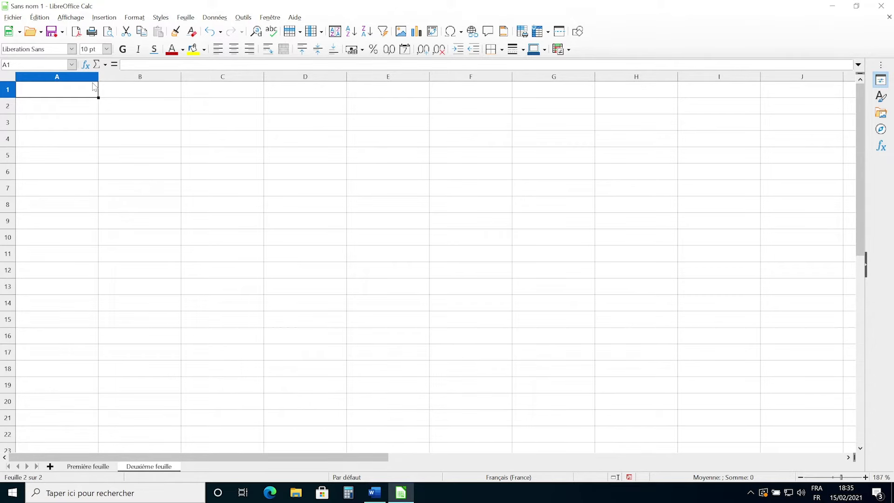
type("Texte")
key("Return")
type("5")
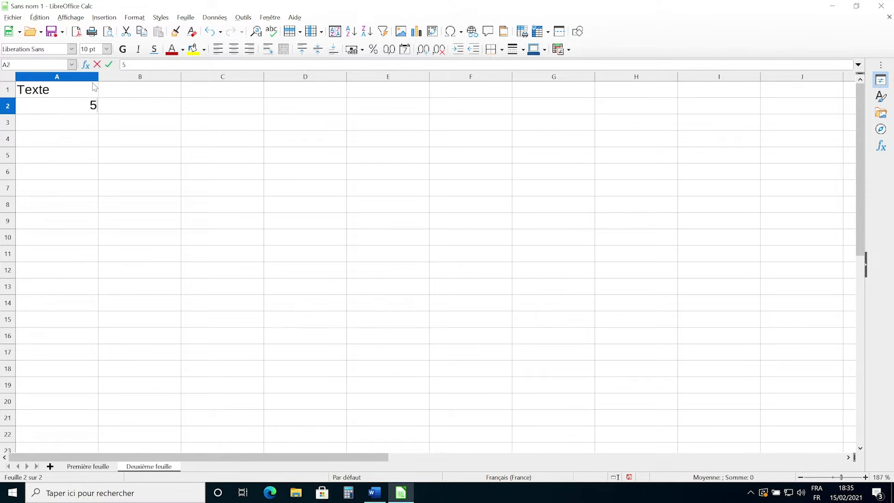
key("Tab")
type("2")
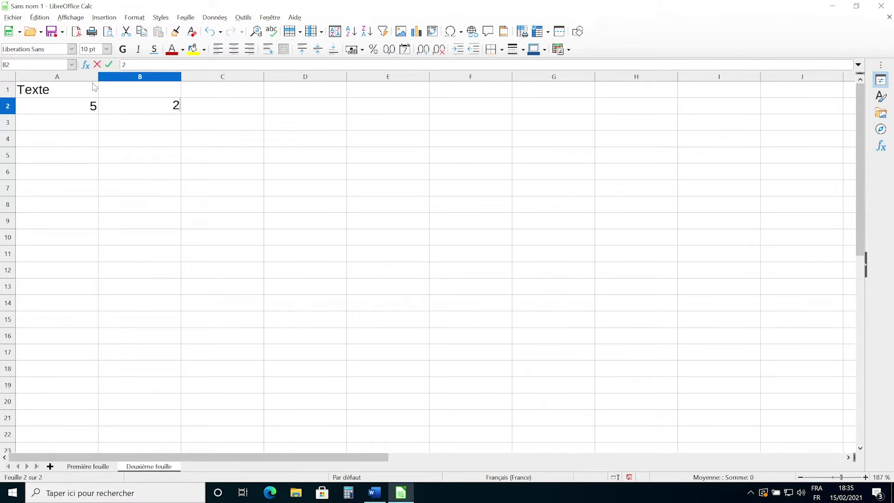
key("Return")
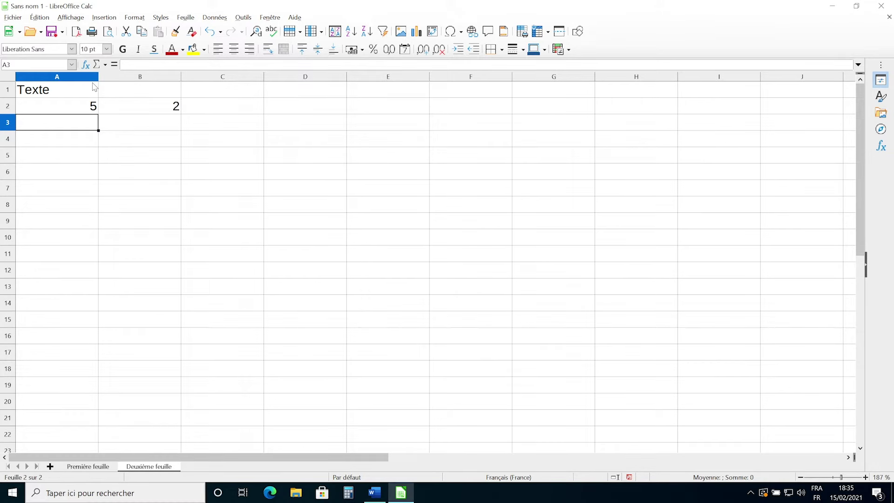
Step: Enter the date 15/02/21 in A3 and review the entries in column A
type("15/02/201")
key("BackSpace")
type("21")
key("Return")
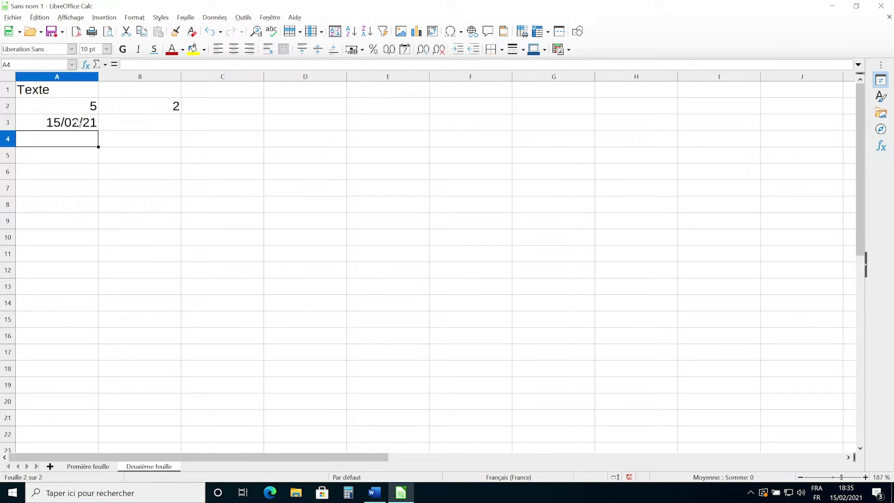
key("ctrl+Home")
key("Down")
key("Down")
key("Up")
key("Up")
key("Down")
key("Down")
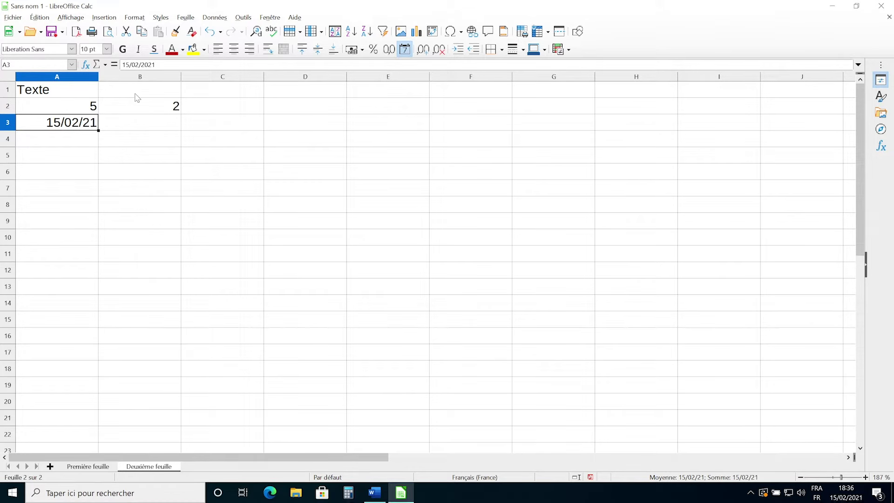
left_click(71, 111)
left_click(68, 92)
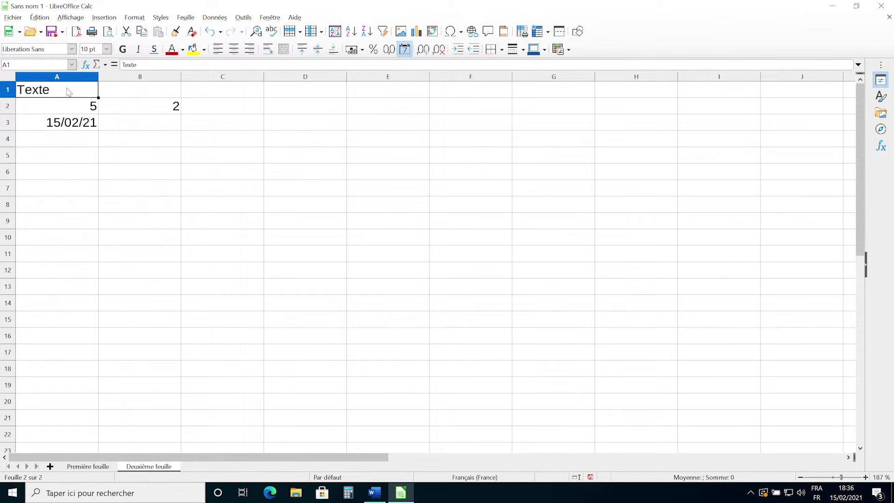
key("Down")
key("Down")
key("Down")
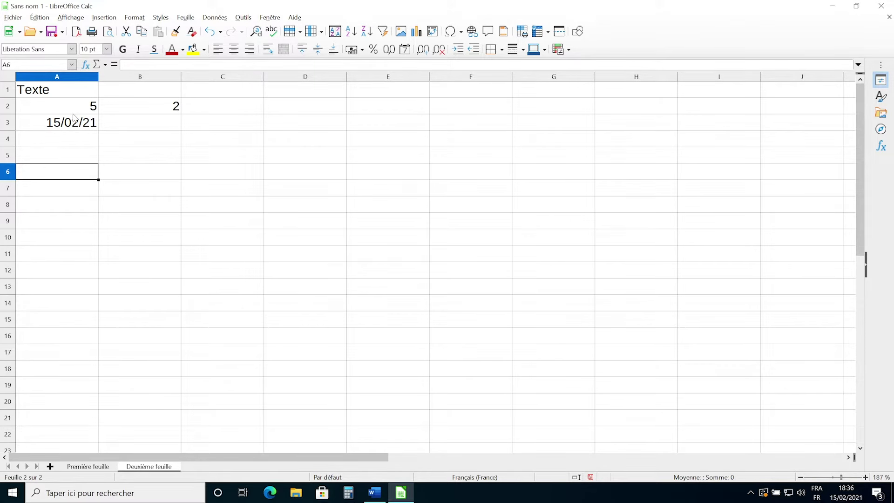
Step: Put the formula =A2 in cell A5
left_click(83, 158)
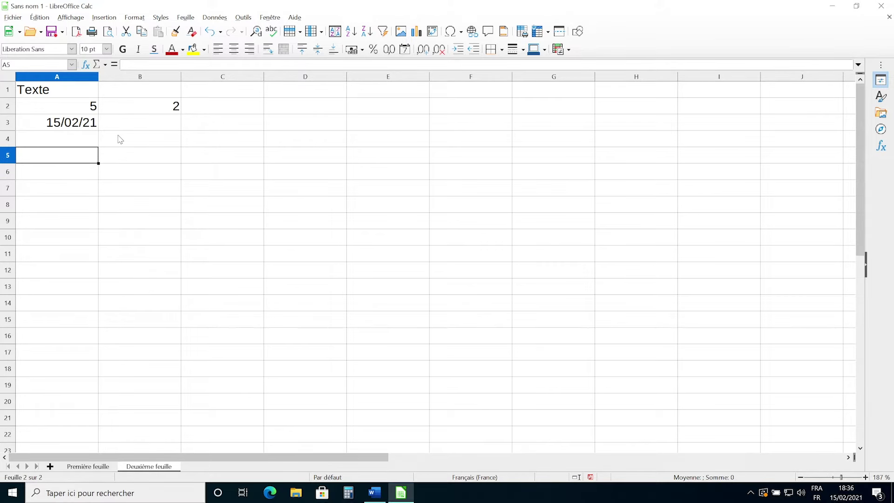
type("=")
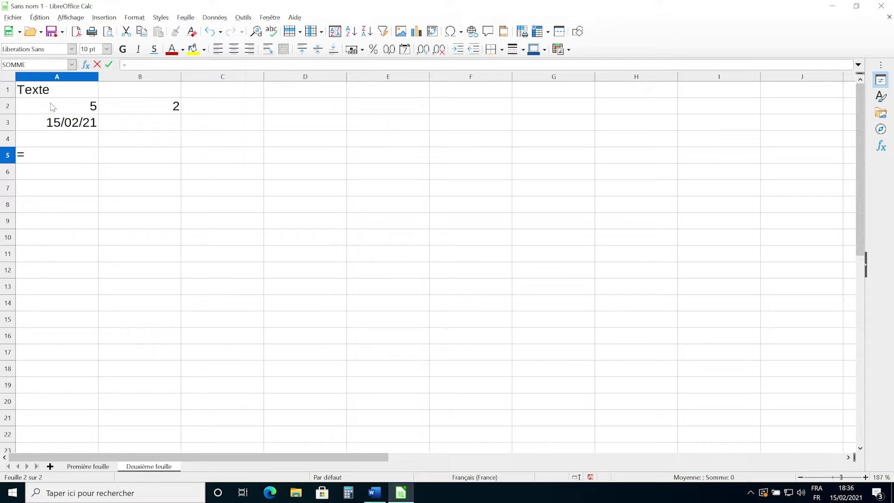
type("A2")
key("Return")
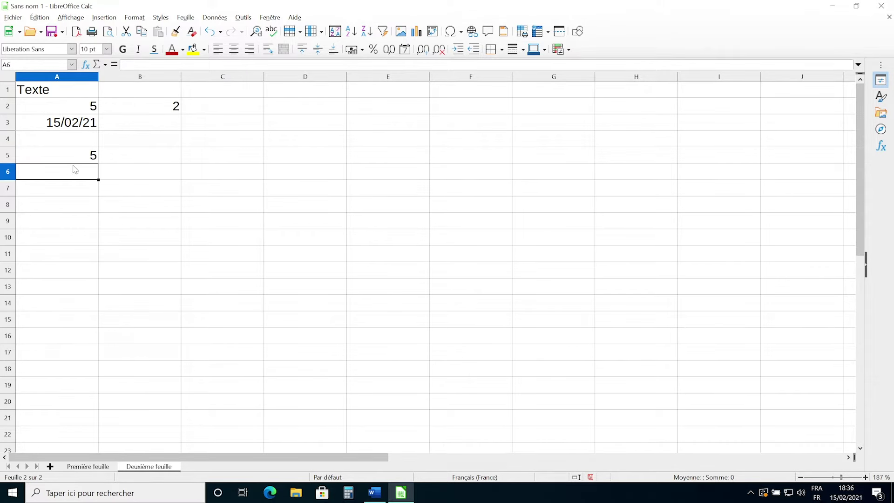
Step: Change A2 from 5 to 50 and confirm A5 now shows 50
left_click(74, 108)
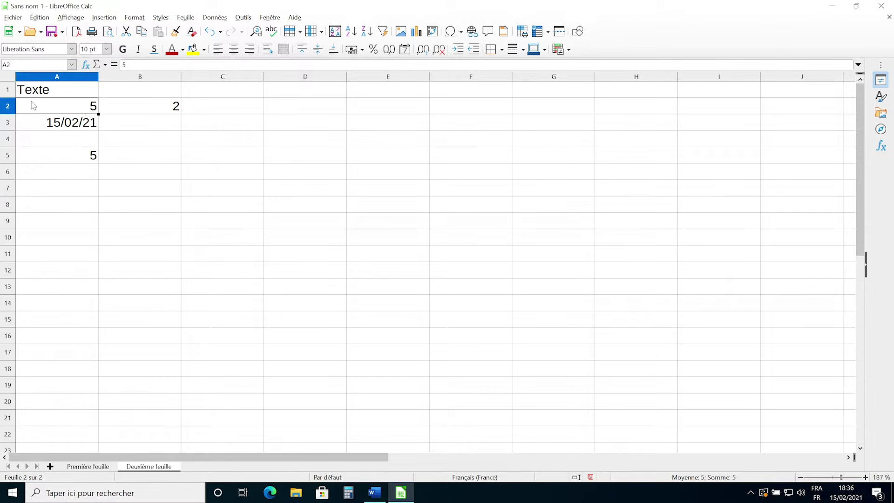
double_click(84, 106)
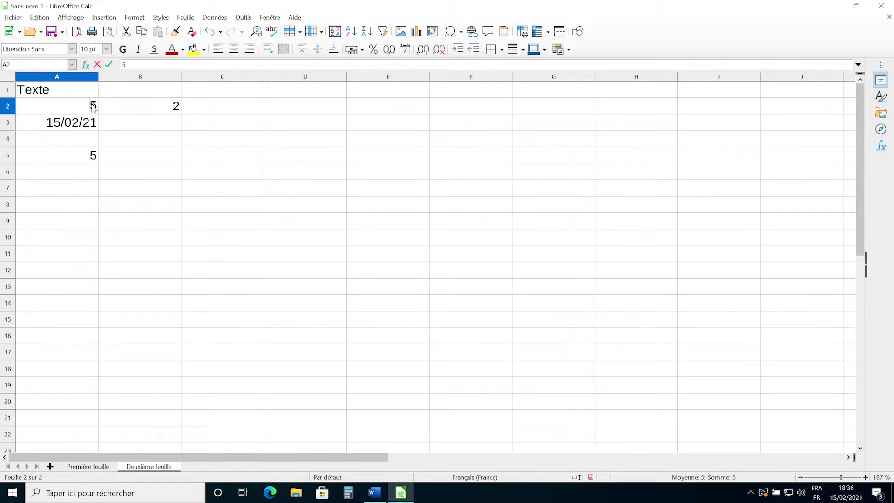
type("0")
key("Return")
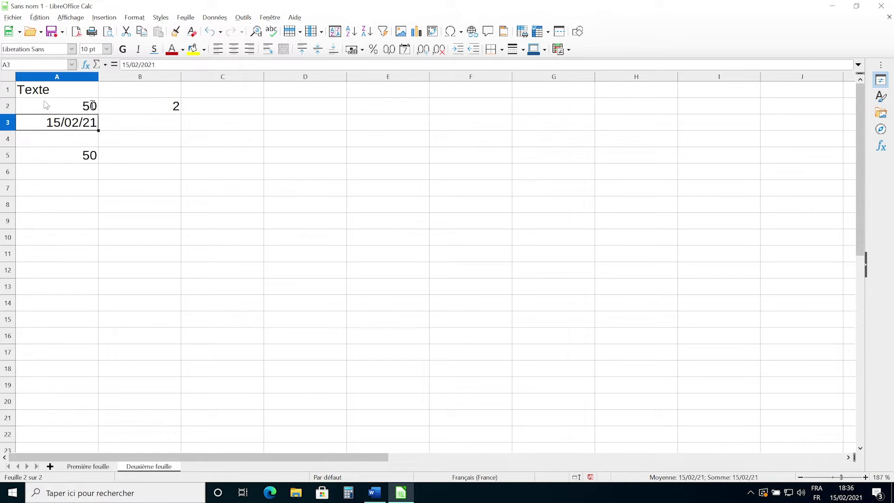
left_click(86, 155)
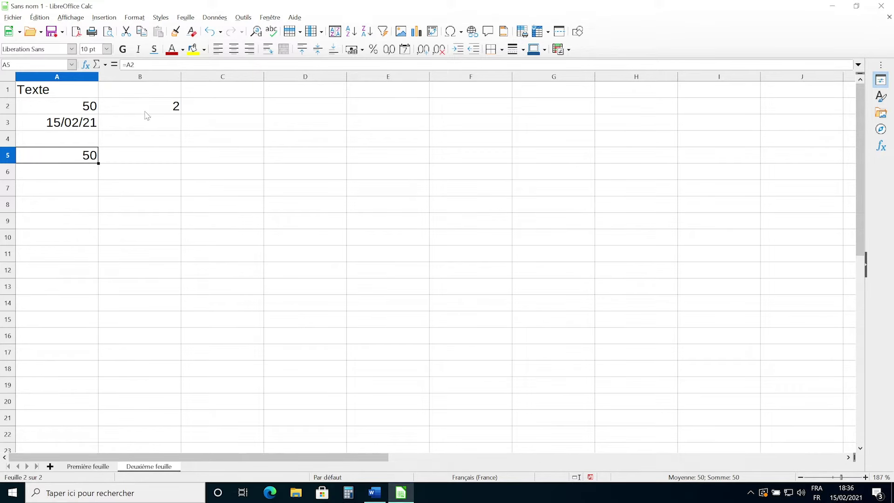
Step: Begin a new formula in cell B5
key("Right")
type("!")
key("BackSpace")
type("=")
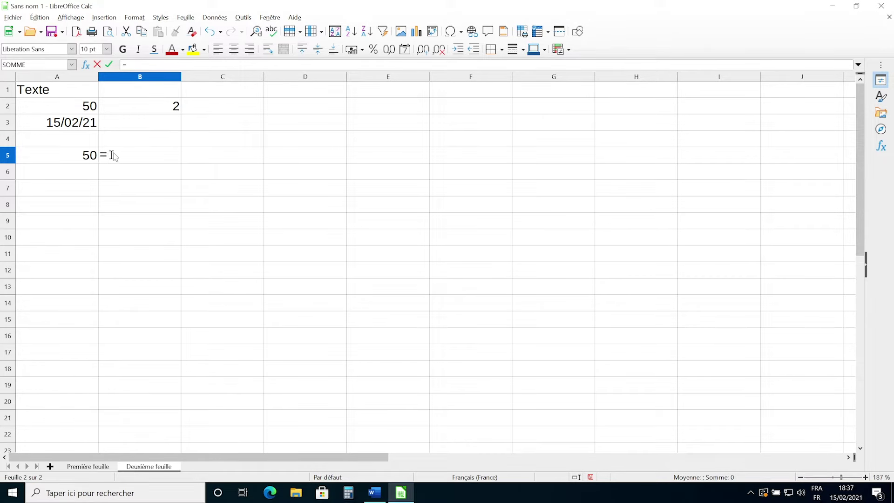
Step: Complete B5 as =A2+B2, giving 52, and inspect the result
left_click(79, 106)
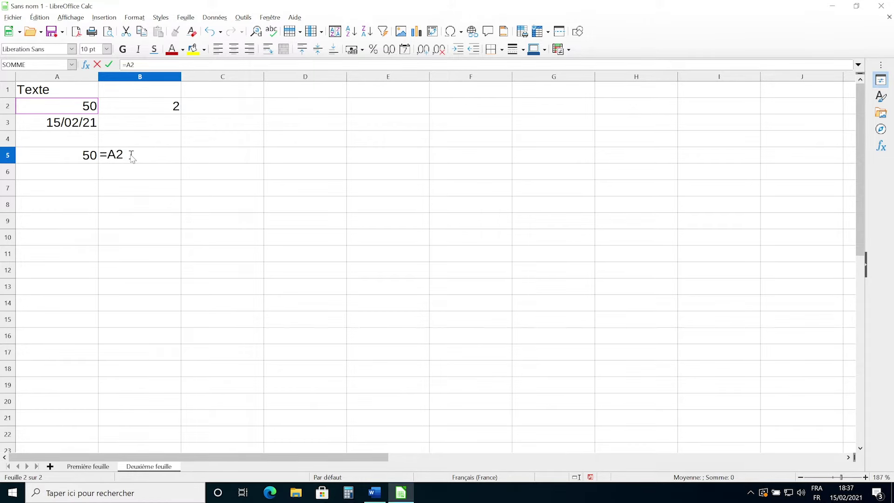
left_click(135, 106)
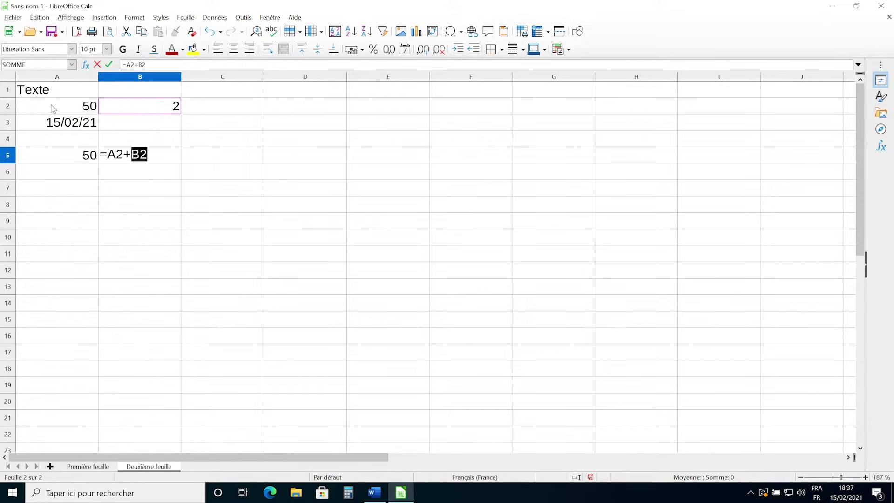
left_click(153, 158)
key("Return")
left_click(144, 149)
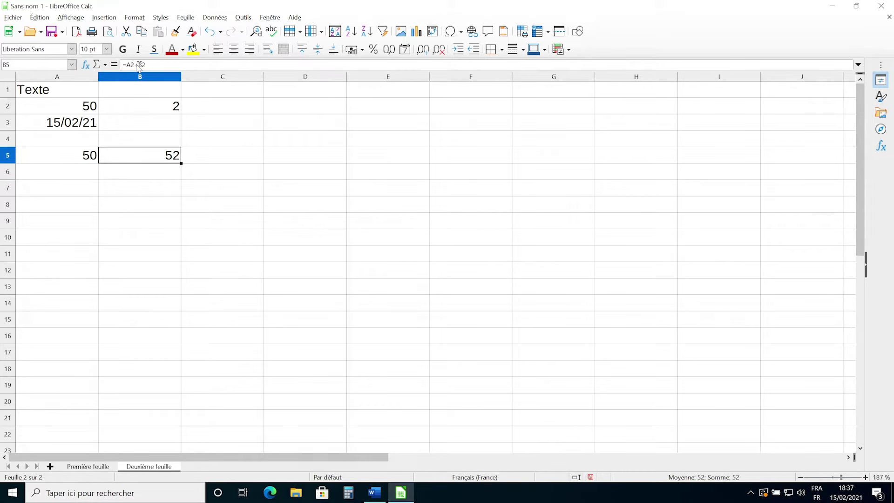
left_click(153, 100)
left_click(155, 160)
Step: Change B5's formula to =A2-B2 so it shows 48
left_click(140, 64)
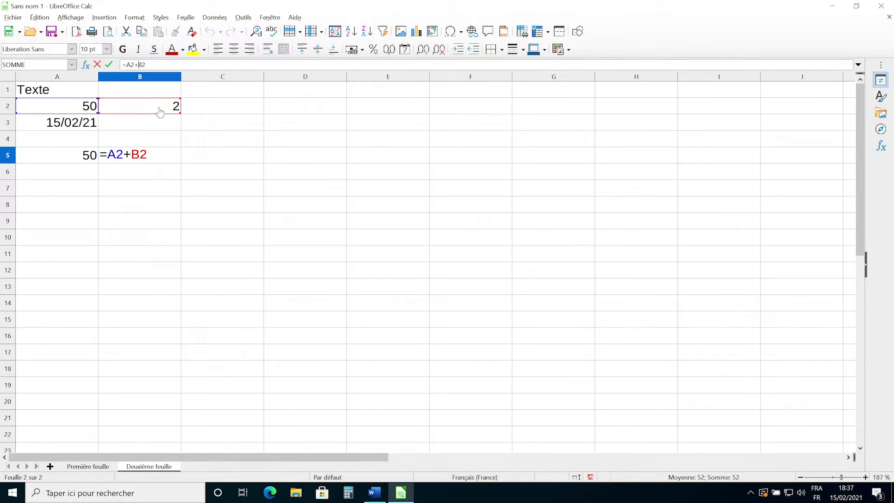
key("BackSpace")
type("-")
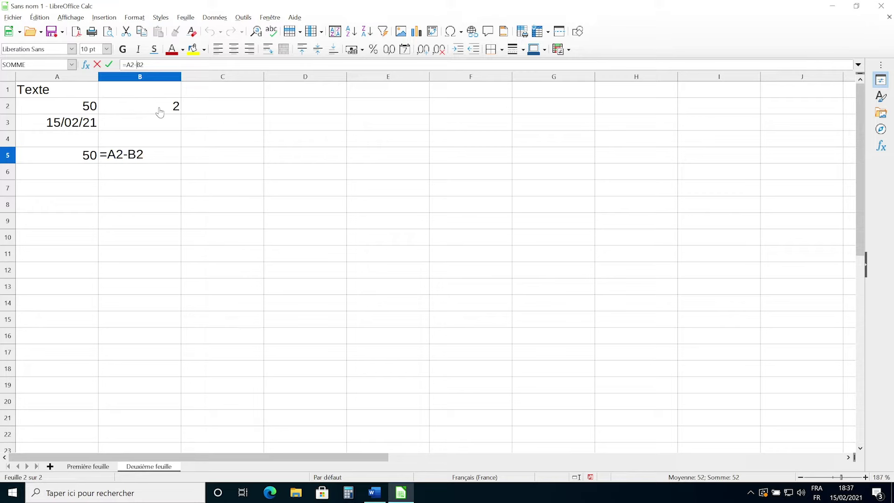
key("Return")
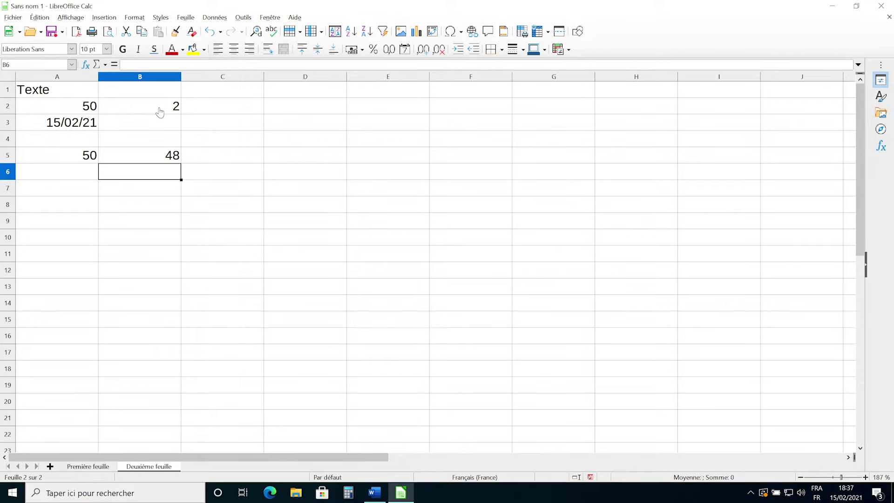
left_click(82, 155)
Step: Review A2, B2 and B5, then change B2's value from 2 to 200
left_click(82, 112)
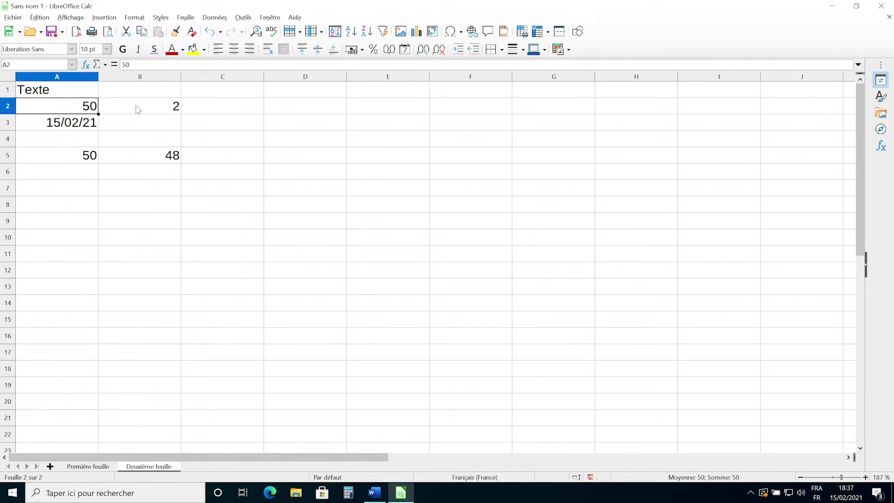
left_click(177, 107)
left_click(160, 149)
left_click(171, 106)
double_click(171, 106)
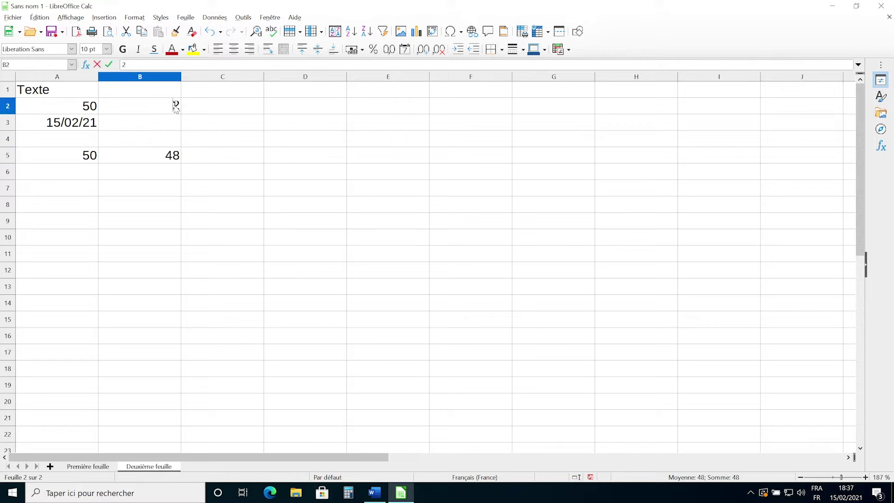
type("002")
key("BackSpace")
key("BackSpace")
type("00")
key("Return")
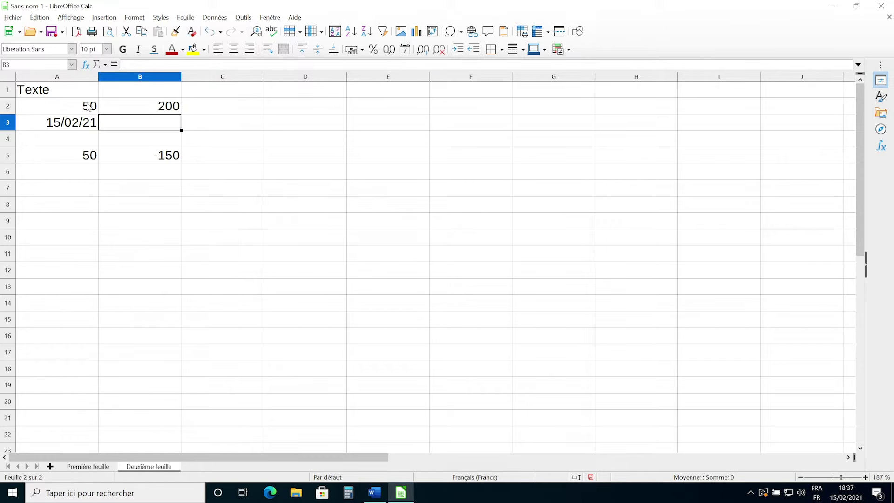
Step: Check that the B5 formula =A2-B2 now shows -150
left_click(150, 109)
left_click(165, 157)
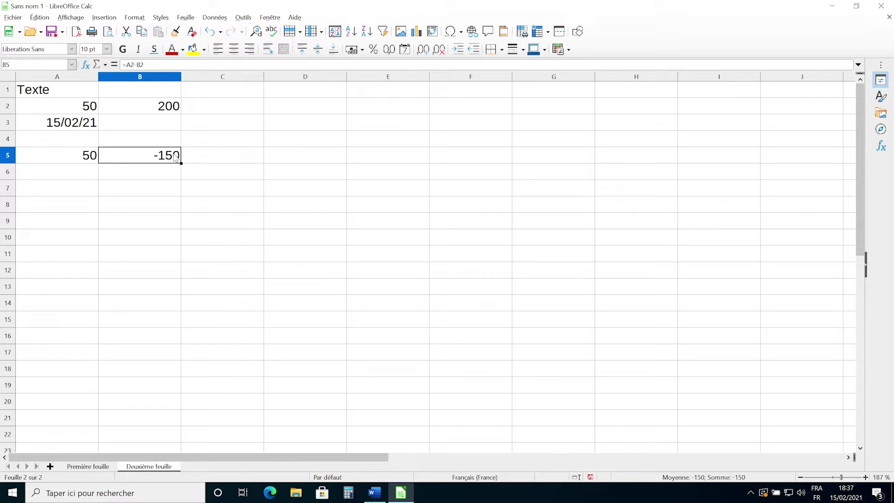
left_click(167, 184)
double_click(230, 193)
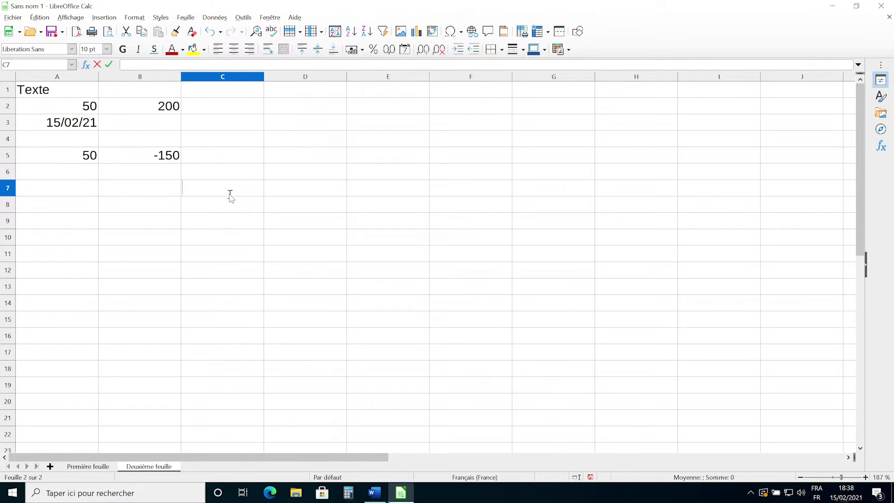
left_click(199, 227)
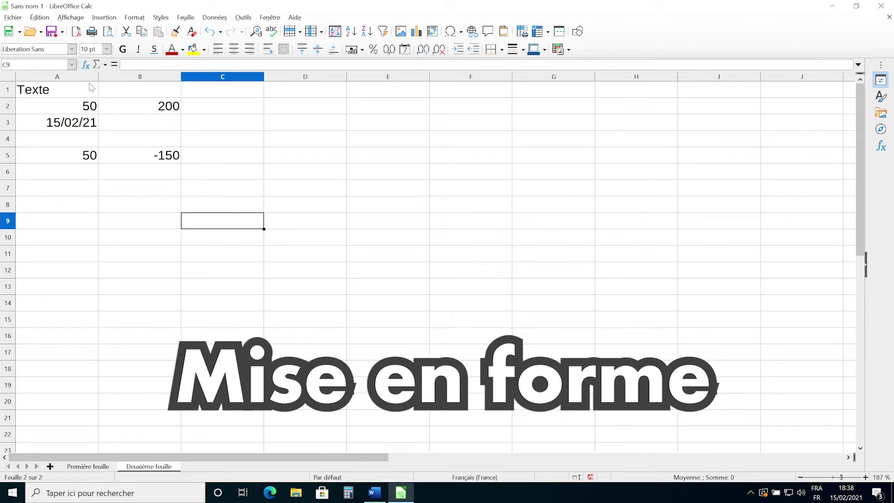
Step: Select the Texte heading in A1 and centre it
left_click(89, 88)
left_click(144, 88)
left_click(77, 91)
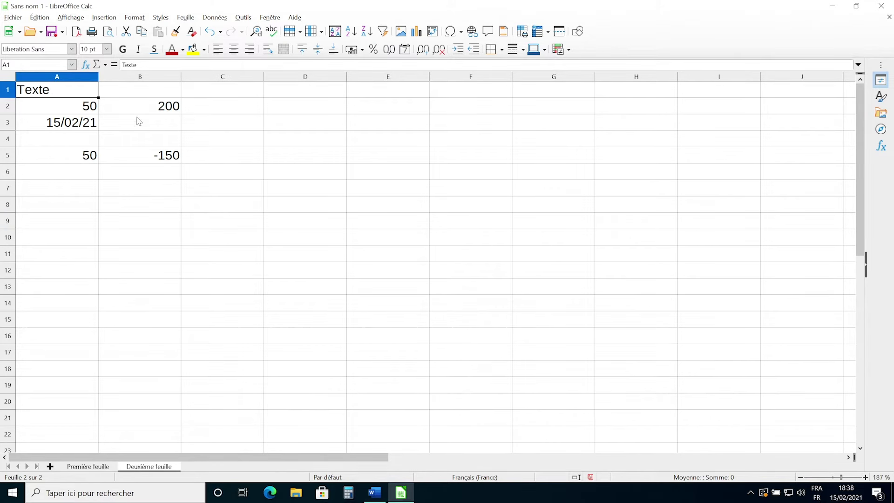
left_click(126, 93)
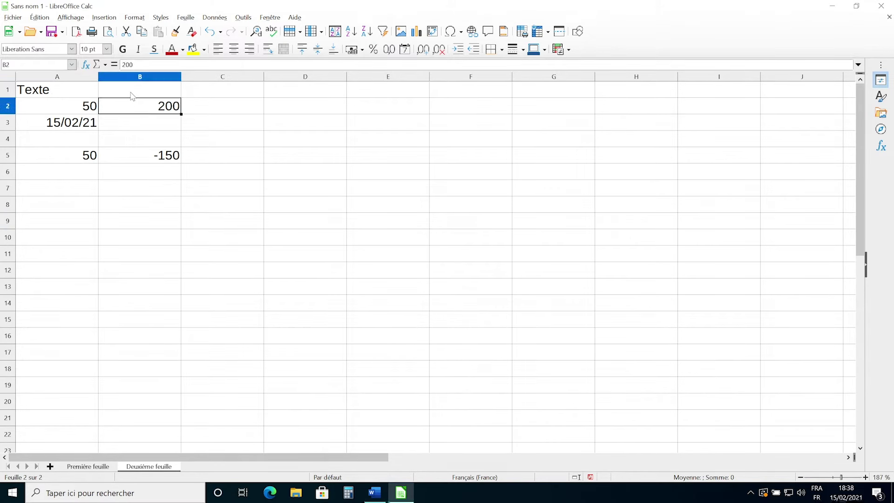
left_click(43, 92)
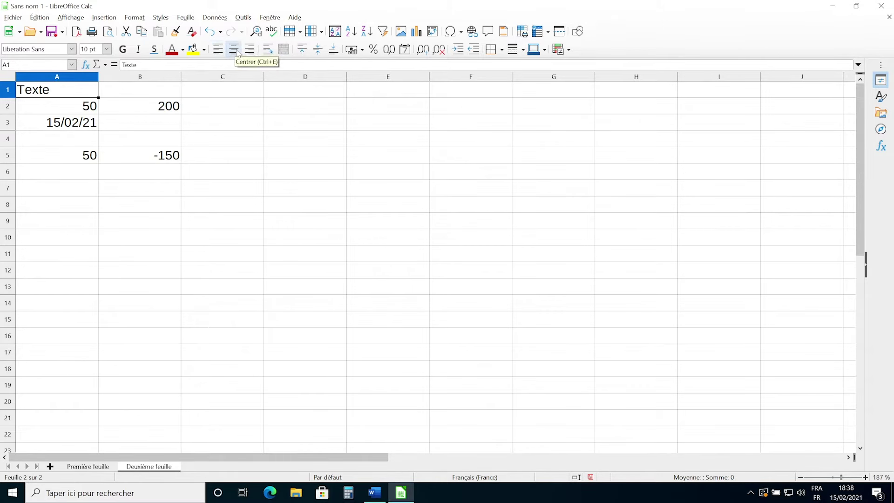
left_click(245, 49)
left_click(238, 50)
left_click(237, 50)
left_click(236, 50)
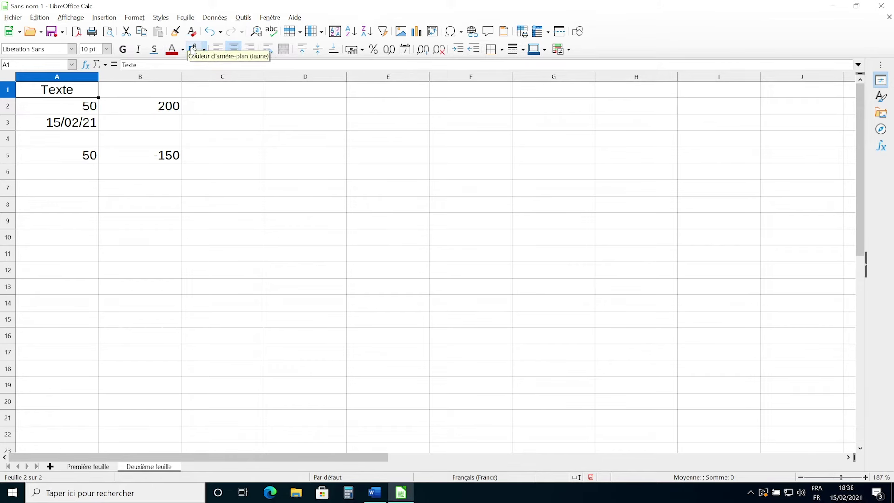
Step: Give A1 a red background and white text
left_click(205, 50)
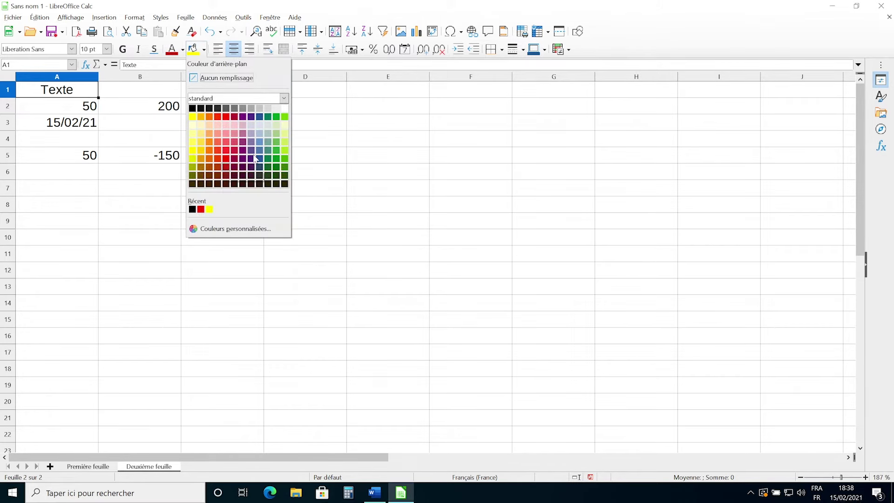
left_click(226, 141)
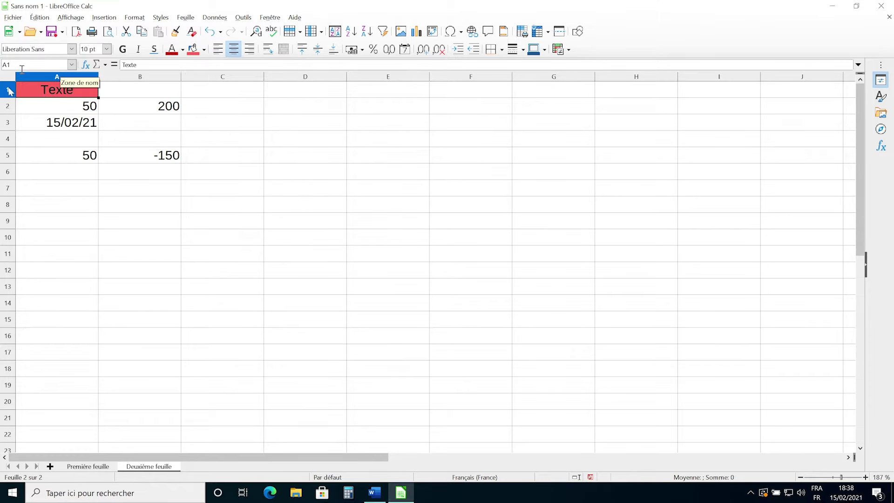
left_click(181, 50)
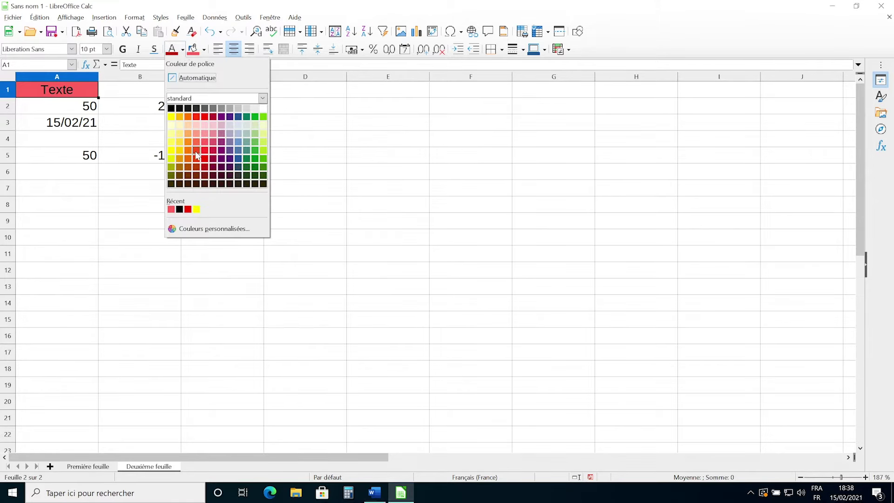
left_click(263, 109)
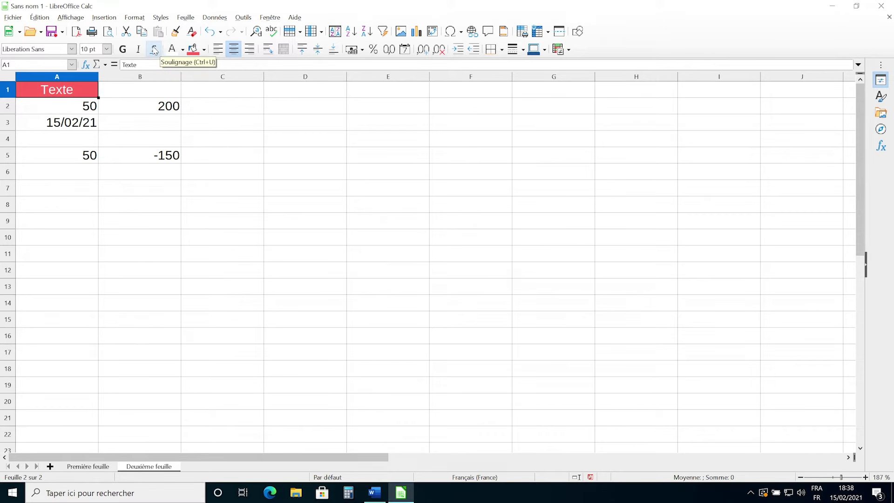
Step: Try underline and italic, remove them again, and set the Texte heading to 16 pt
left_click(154, 49)
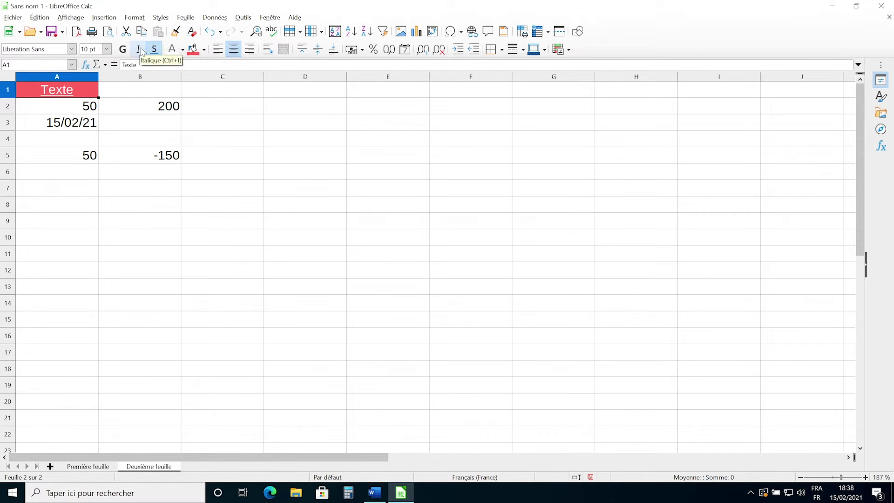
left_click(140, 51)
left_click(138, 50)
left_click(154, 49)
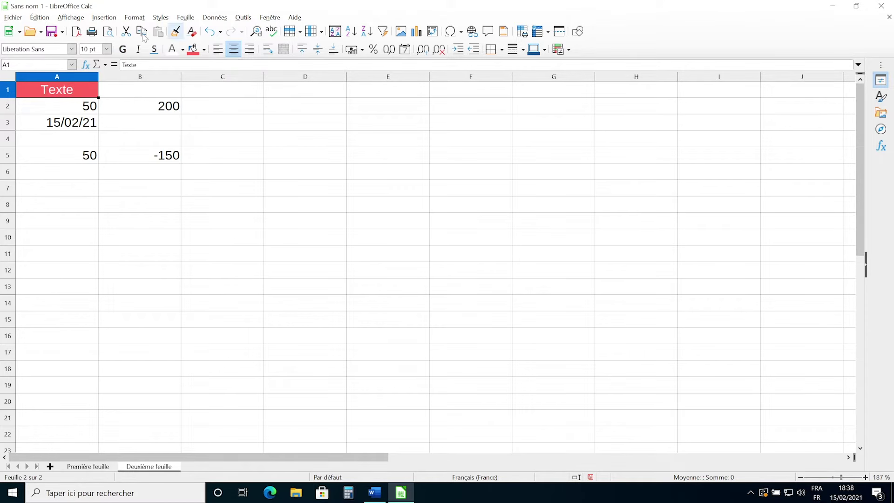
left_click(107, 49)
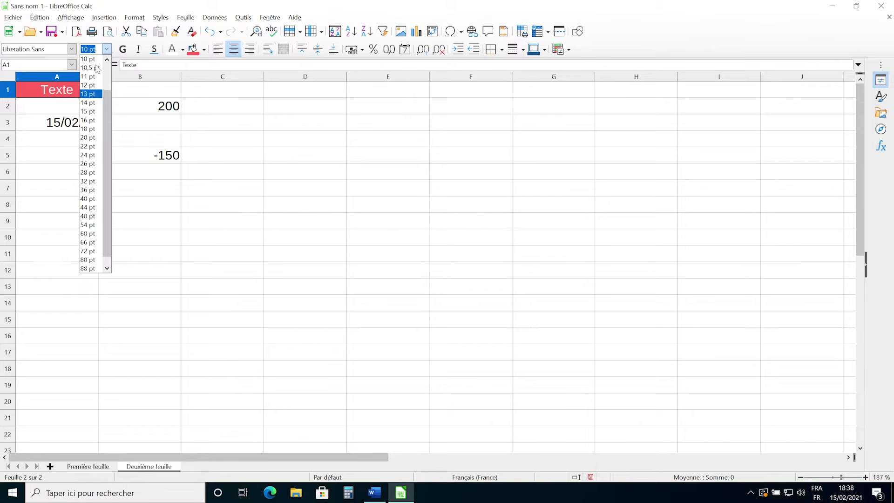
left_click(88, 85)
left_click(107, 49)
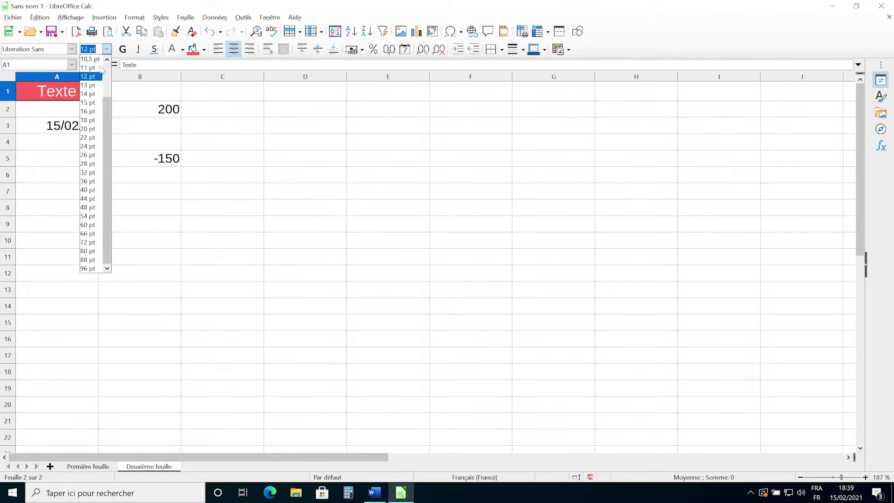
left_click(91, 103)
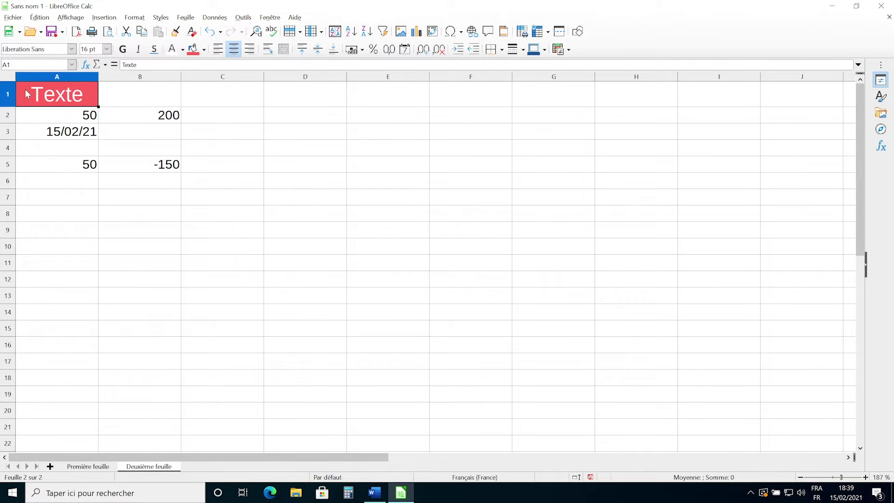
left_click_drag(255, 86, 593, 94)
Step: Practise selecting whole rows, trying rows 1 to 4 in turn
left_click(591, 93)
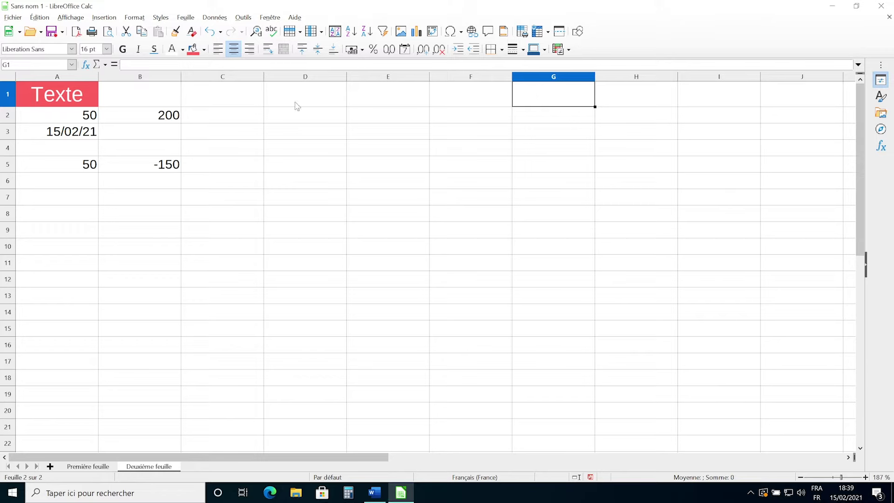
left_click(9, 96)
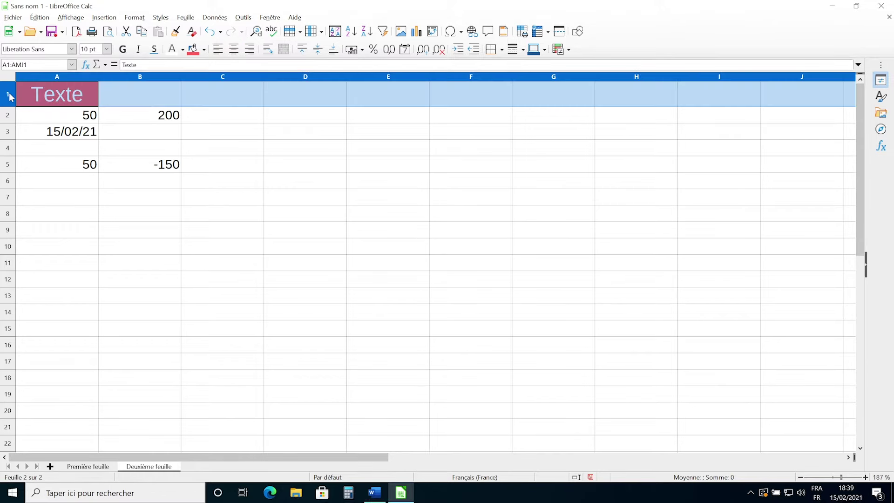
left_click(7, 116)
left_click(8, 132)
left_click(8, 148)
left_click(7, 131)
left_click(8, 116)
left_click(8, 100)
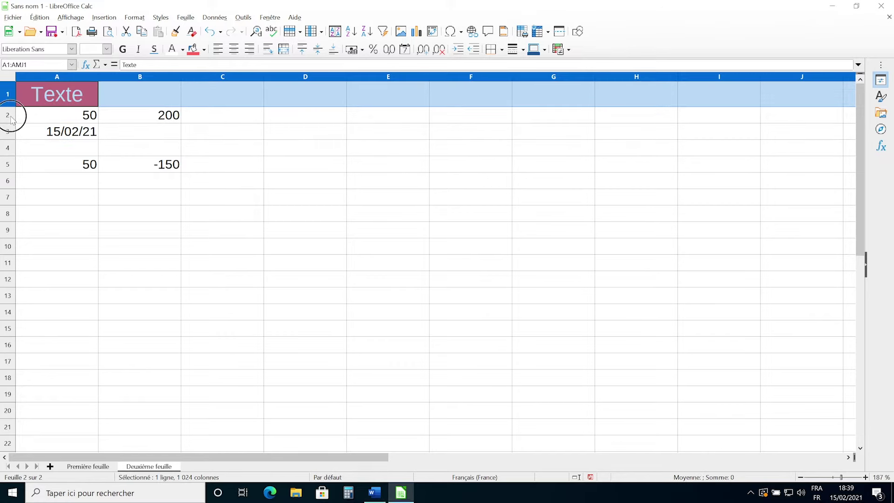
left_click(8, 115)
left_click(10, 131)
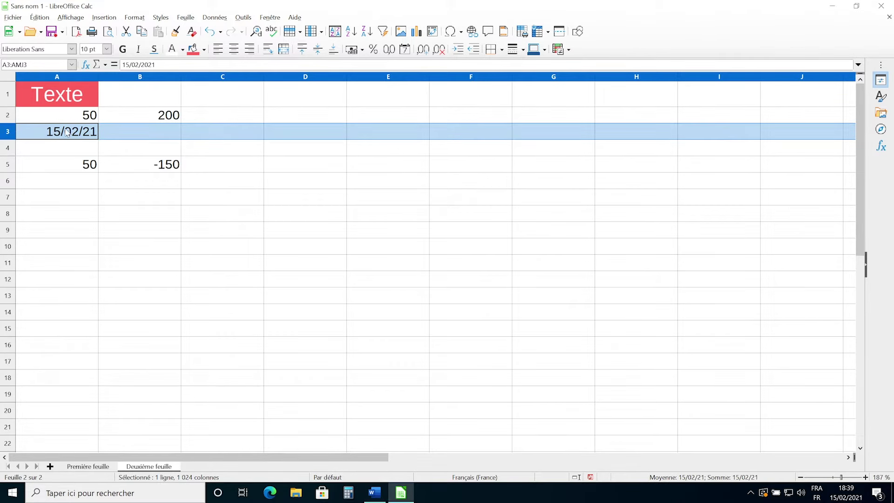
Step: Practise selecting whole columns, trying columns A through H in turn
left_click(67, 78)
left_click(133, 77)
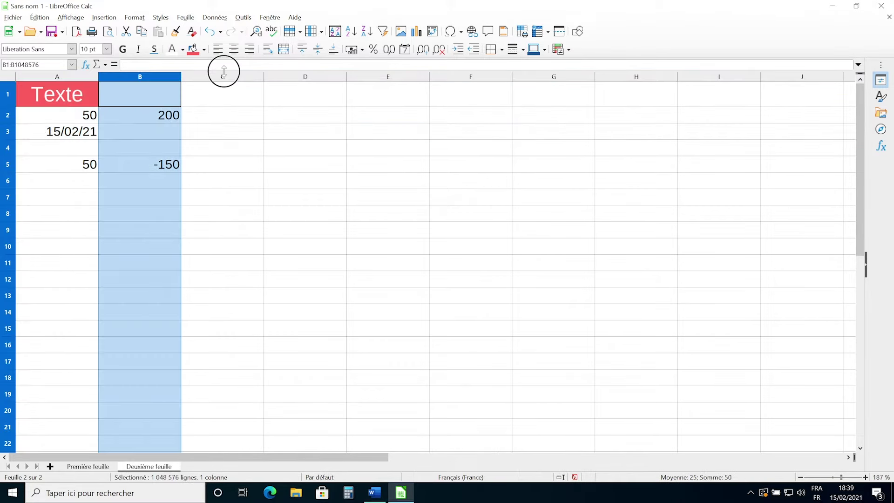
left_click(224, 76)
left_click(300, 75)
left_click(365, 76)
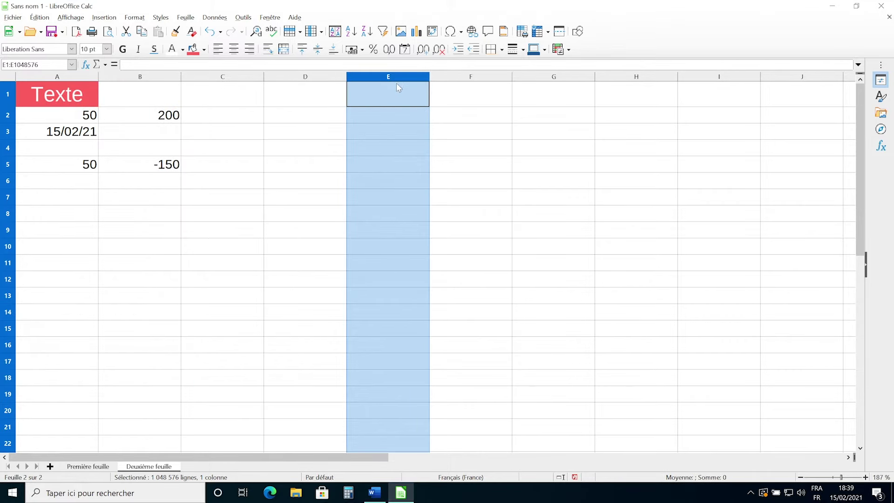
left_click(458, 77)
left_click(557, 80)
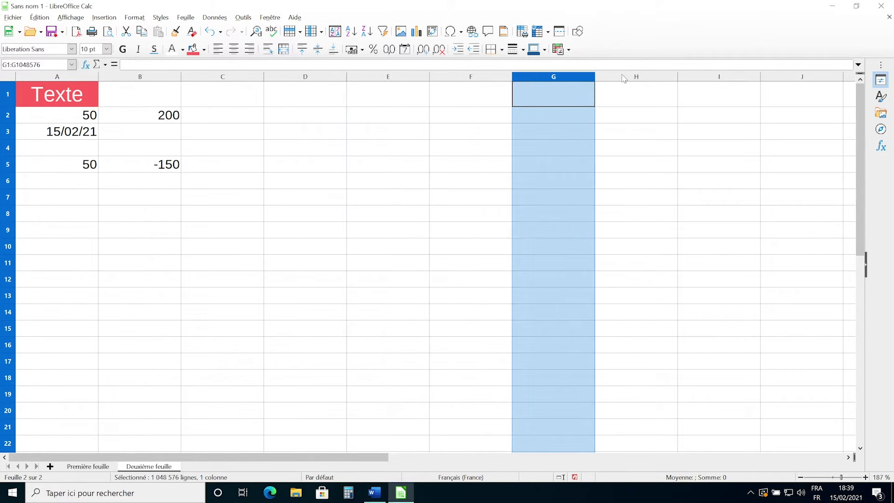
left_click(625, 78)
left_click(51, 77)
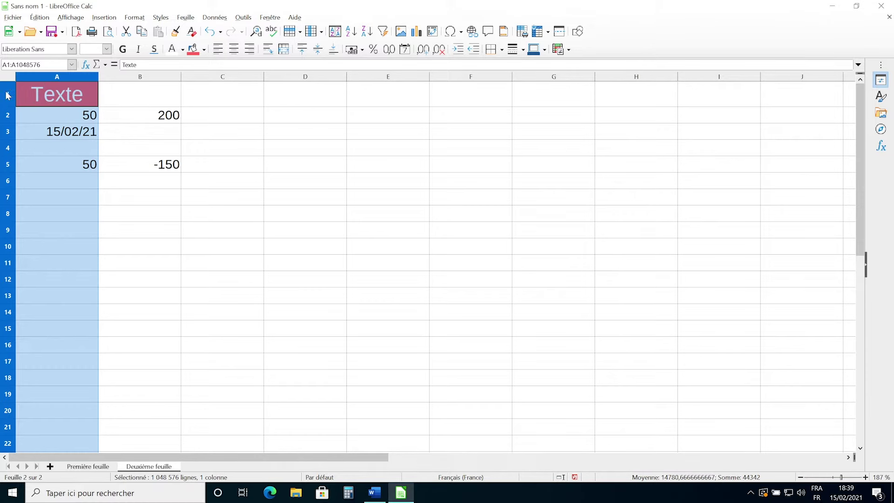
Step: Select row 1 and fill it with the Light Red 2 background colour
left_click(7, 93)
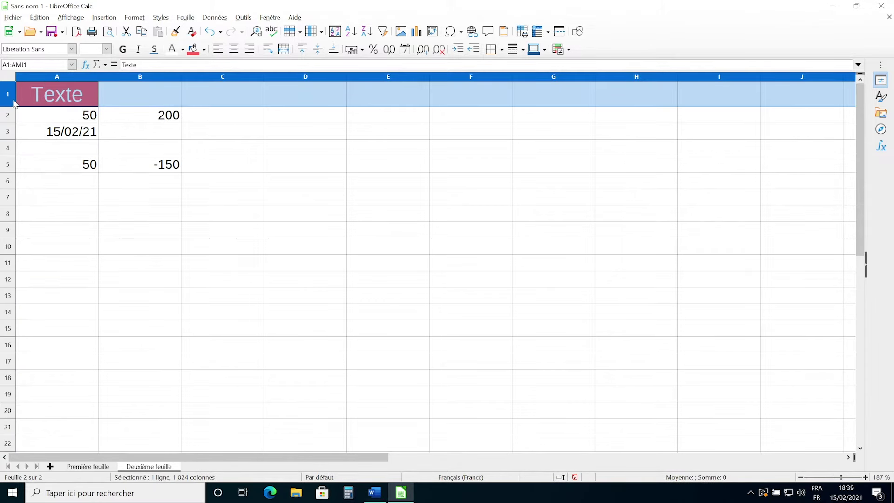
left_click(195, 49)
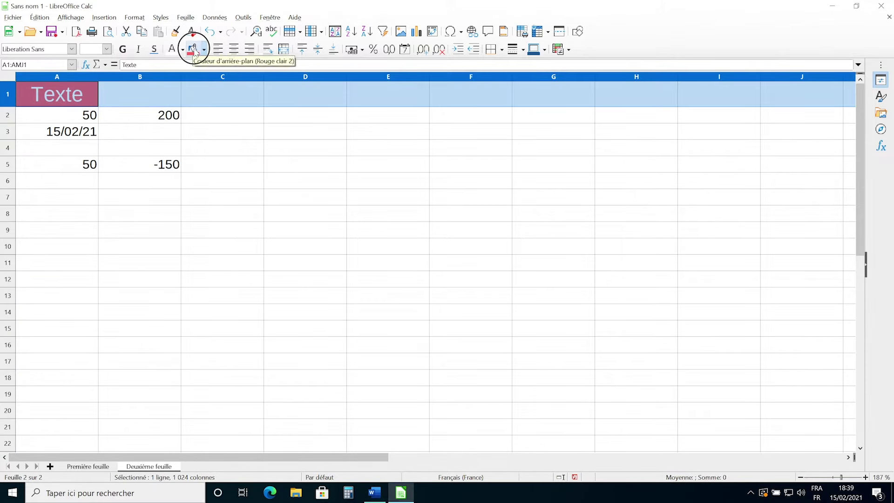
left_click(303, 104)
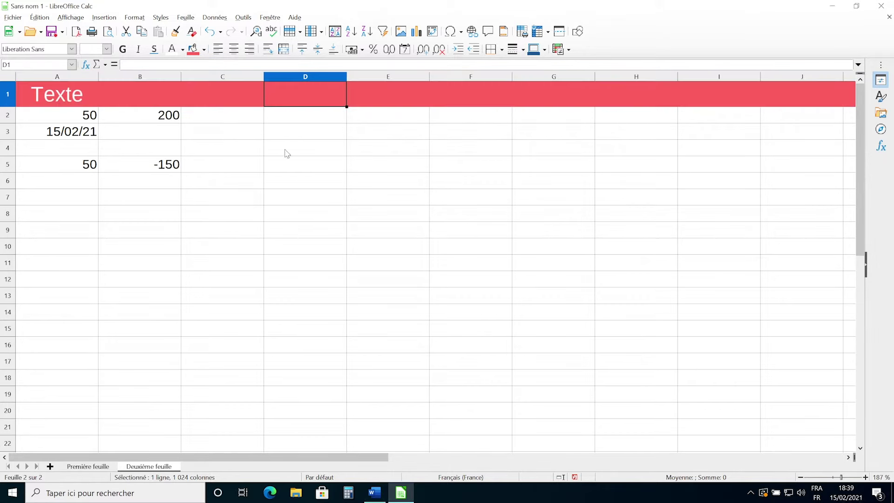
left_click(88, 184)
left_click(41, 96)
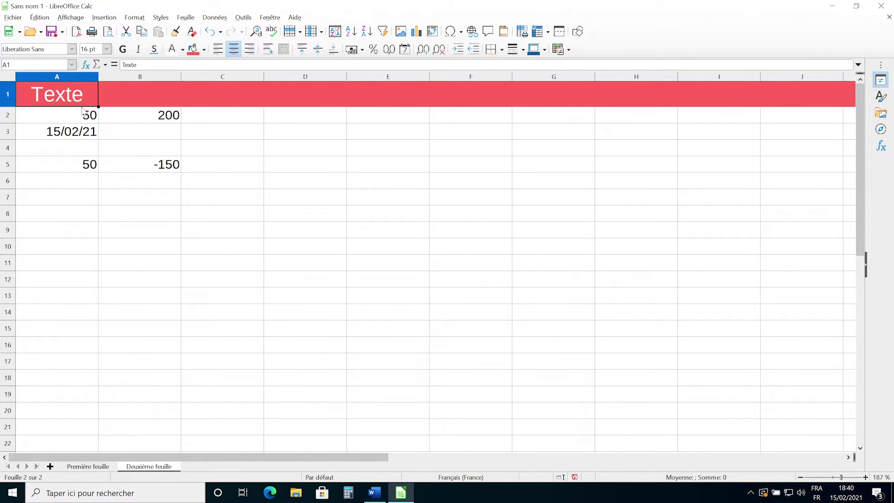
Step: Clone the Texte heading's red fill and large white text onto cell B5
left_click(177, 32)
left_click(176, 33)
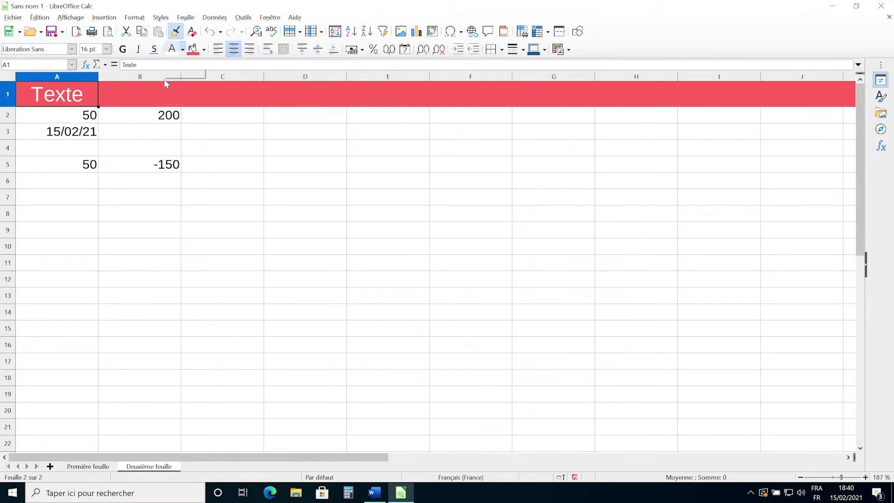
left_click(167, 163)
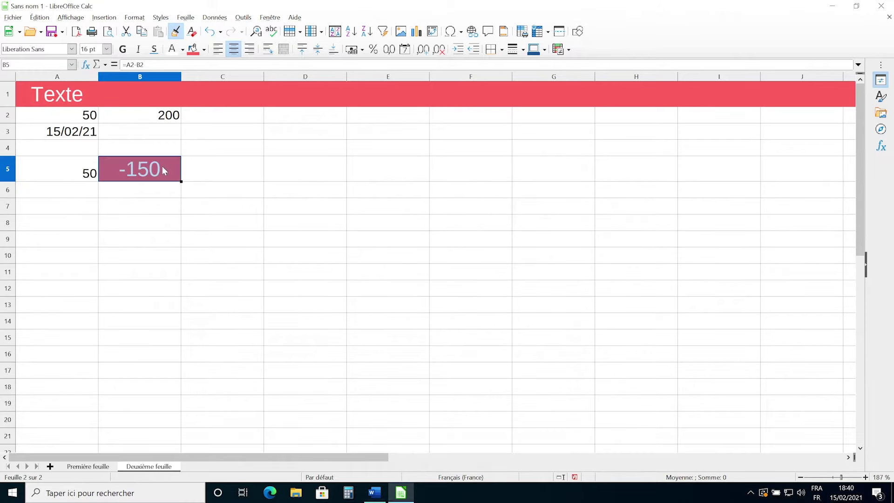
Step: Inspect B2, B5 and A1, then move down to cell A2
left_click(174, 125)
left_click(166, 167)
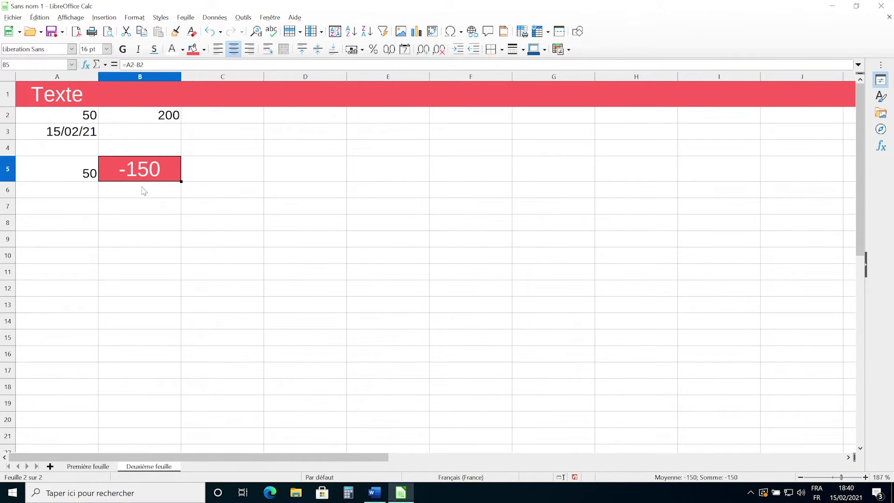
left_click(58, 90)
left_click(137, 158)
left_click(53, 100)
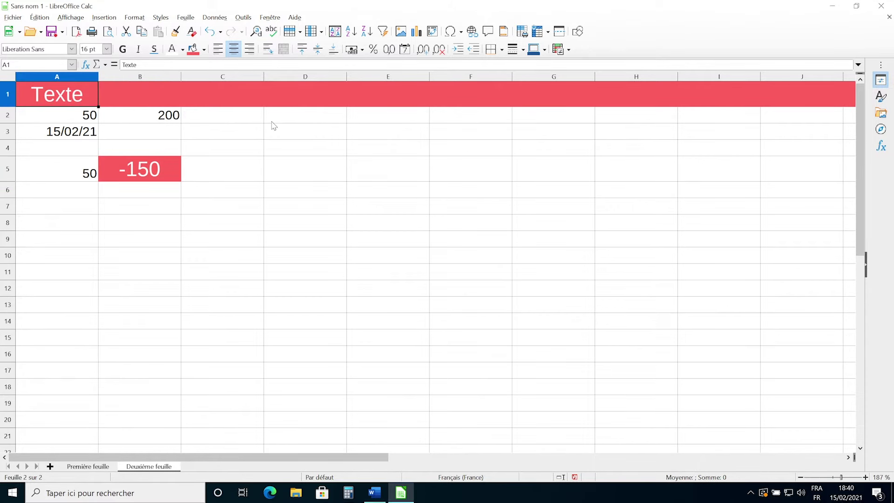
key("Down")
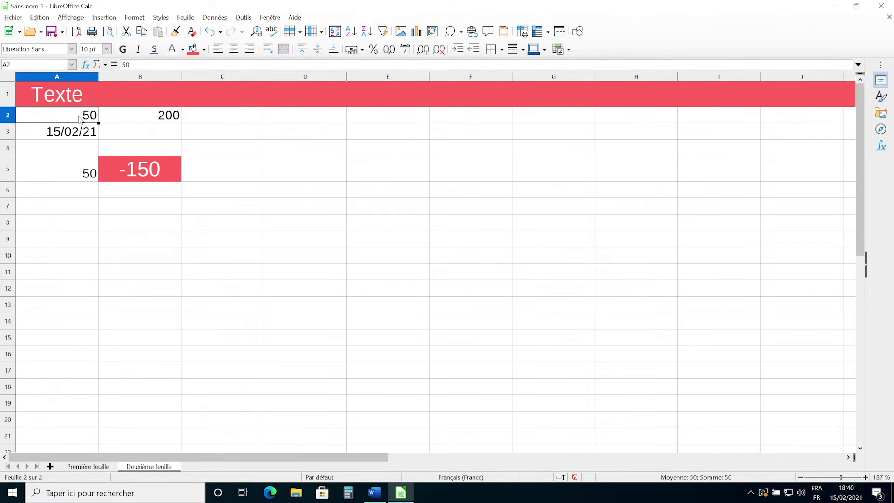
Step: Apply the Currency format -1 234,00 € to A2 so it shows 50,00 €
right_click(80, 120)
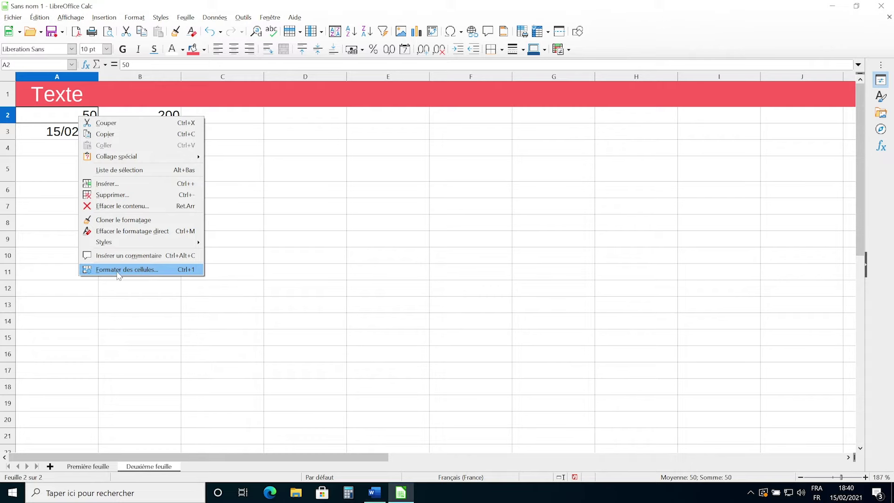
left_click(139, 270)
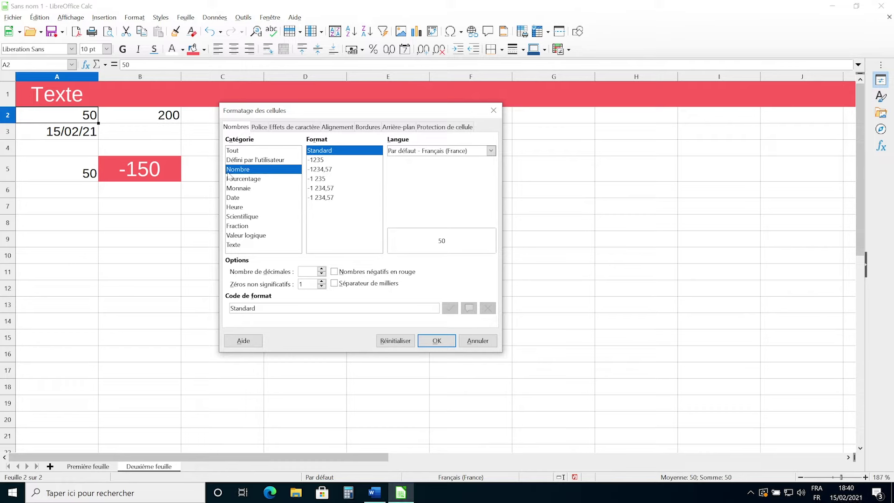
left_click(251, 188)
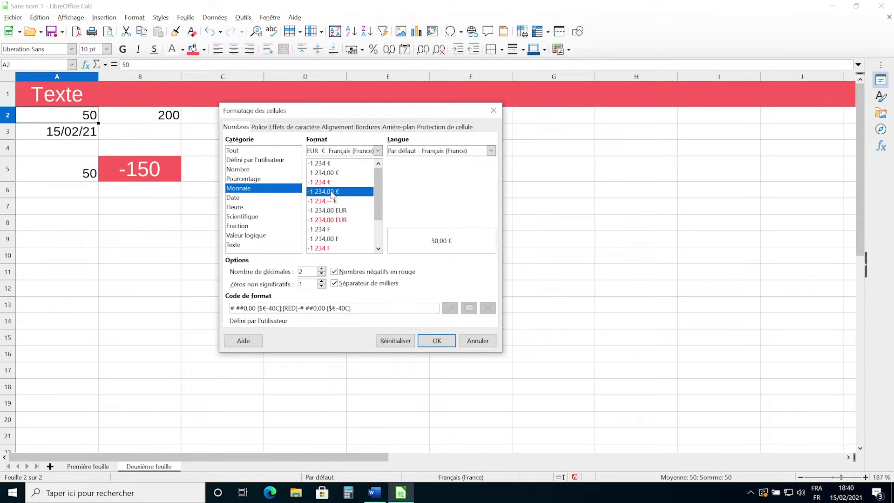
left_click(437, 342)
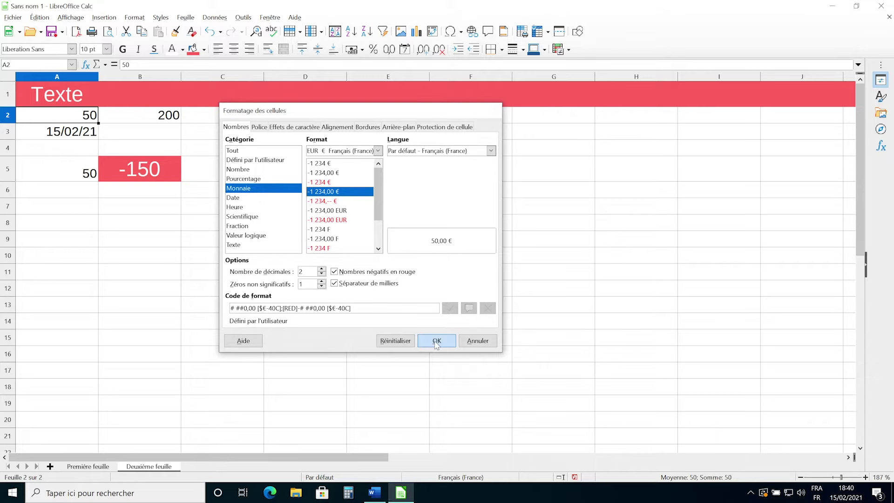
left_click(119, 194)
left_click(72, 116)
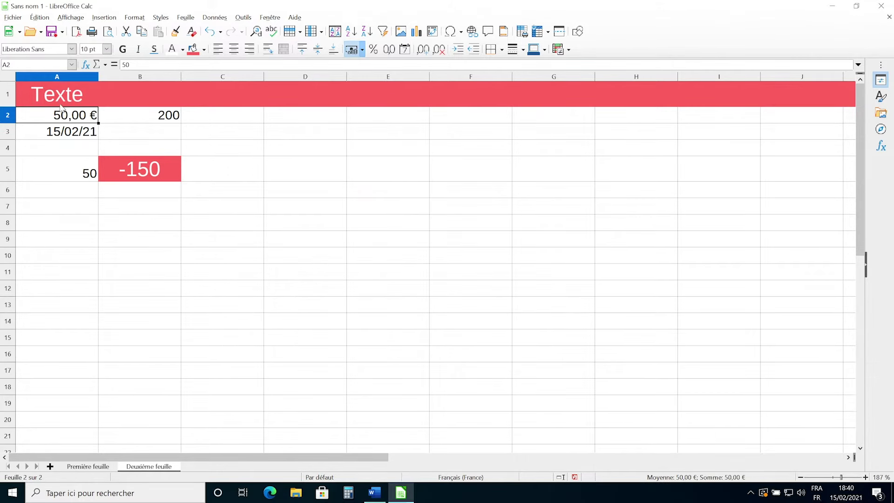
Step: Change A2 to 45 so A2 and A5 show 45,00 € and B5 shows ###
left_click(146, 64)
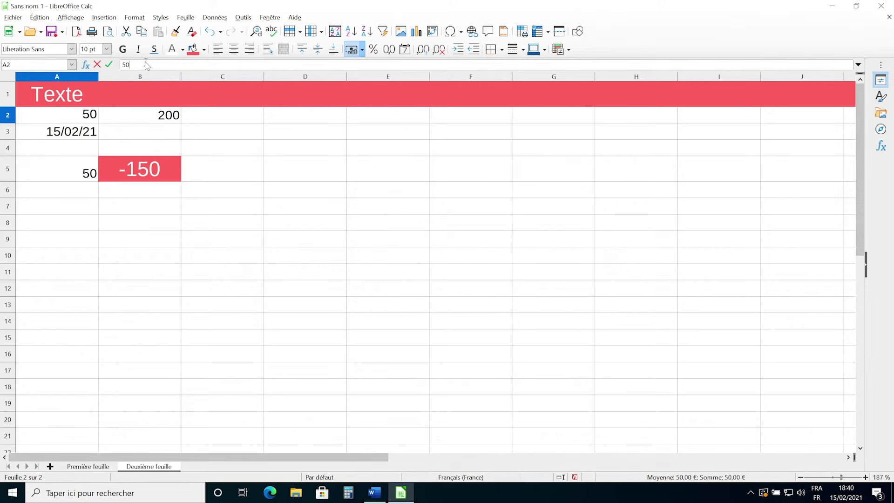
key("BackSpace")
key("Return")
left_click(64, 117)
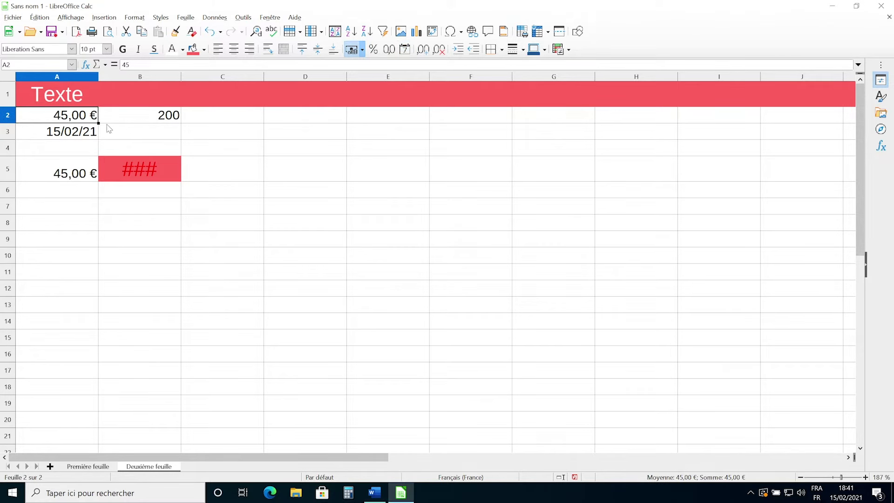
left_click(140, 239)
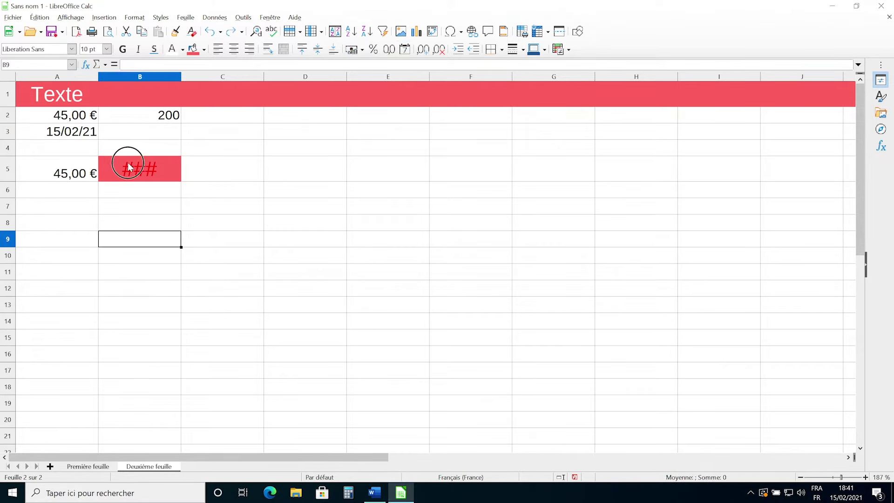
left_click(130, 166)
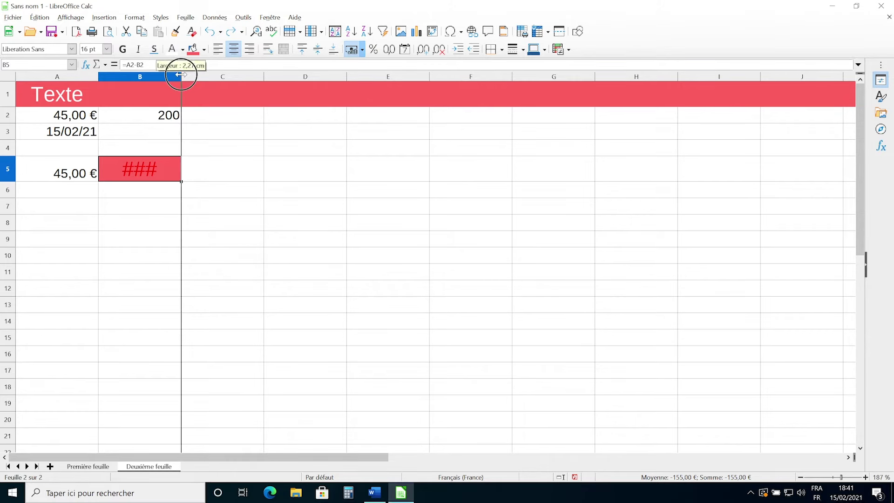
Step: Widen columns B and C to fit the content so B5 displays -155,00 € instead of ###
left_click_drag(181, 74, 203, 77)
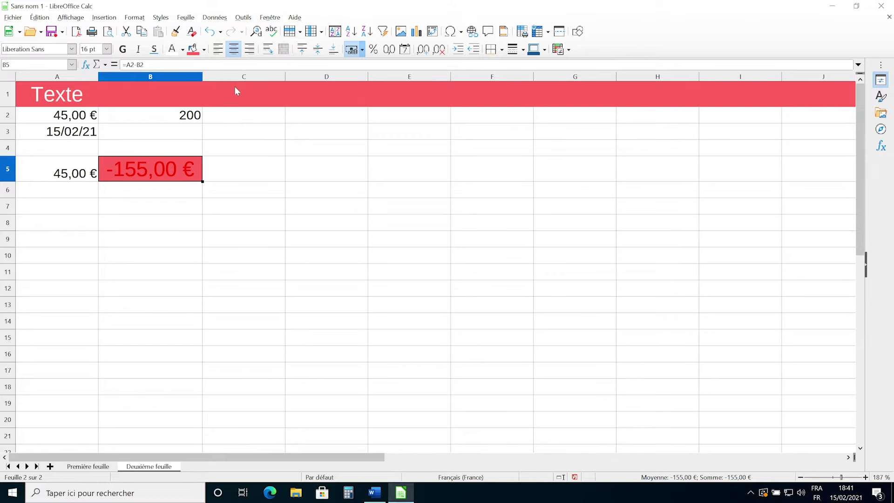
left_click(132, 212)
left_click(140, 166)
left_click_drag(201, 74, 167, 76)
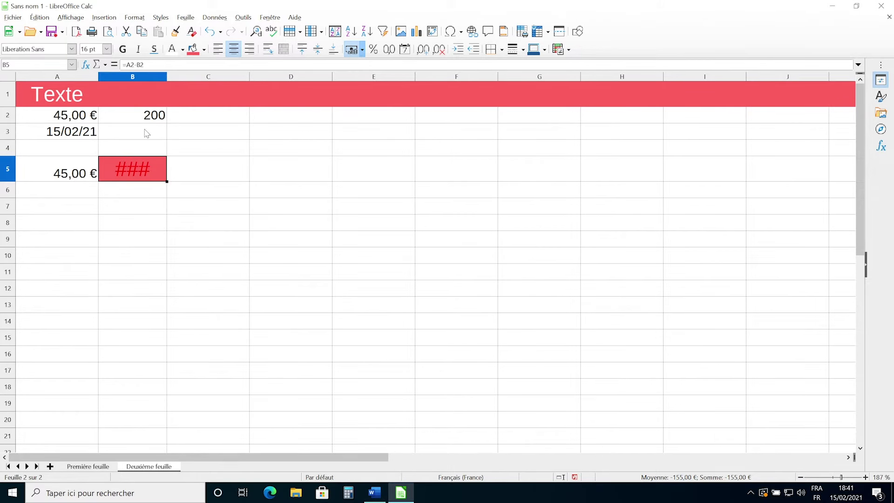
left_click_drag(160, 76, 204, 76)
left_click(151, 222)
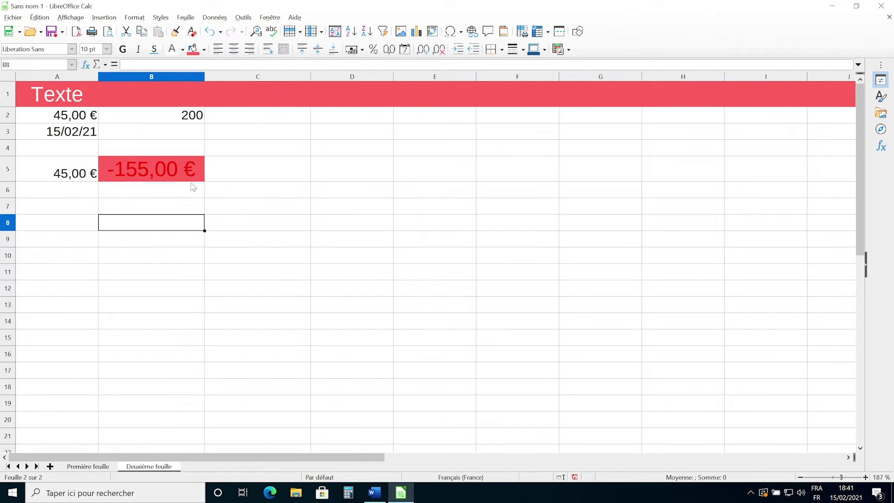
left_click(64, 183)
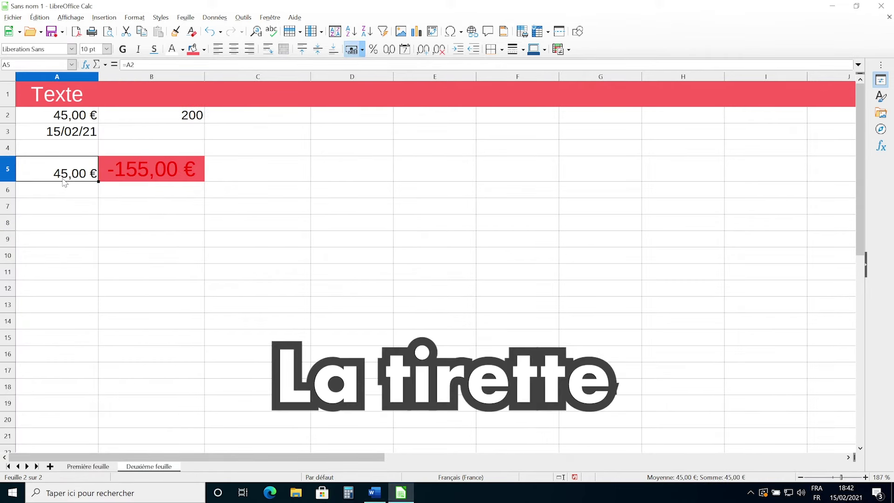
Step: Enter the numbers 1, 2, 3, 4 and 5 in A8:A12
left_click(82, 226)
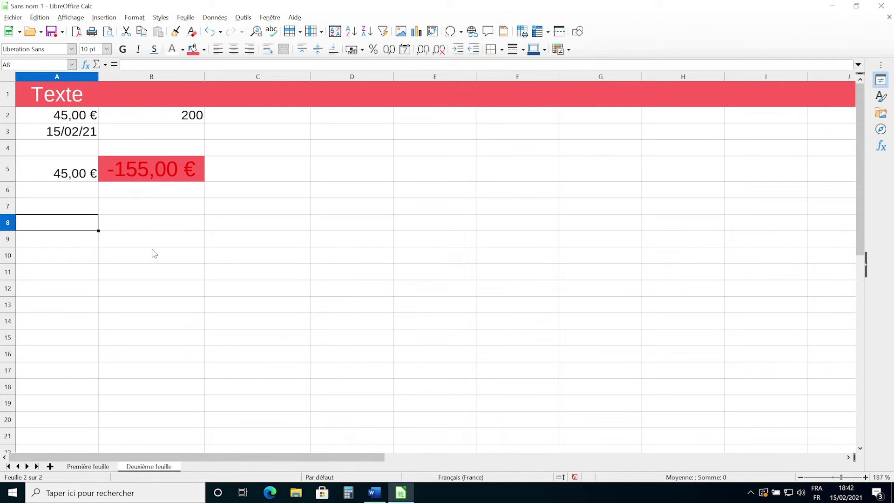
type("1")
key("Return")
type("2")
key("Return")
type("3")
key("Return")
type("4")
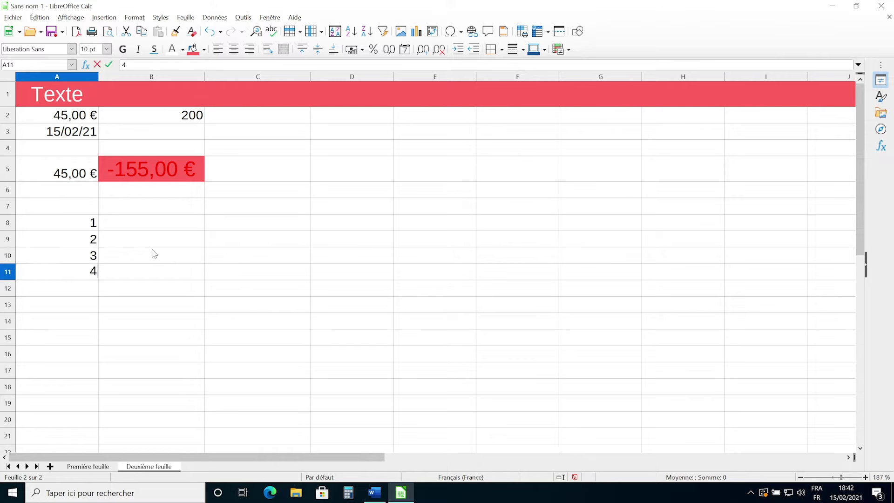
key("Return")
type("5")
key("Return")
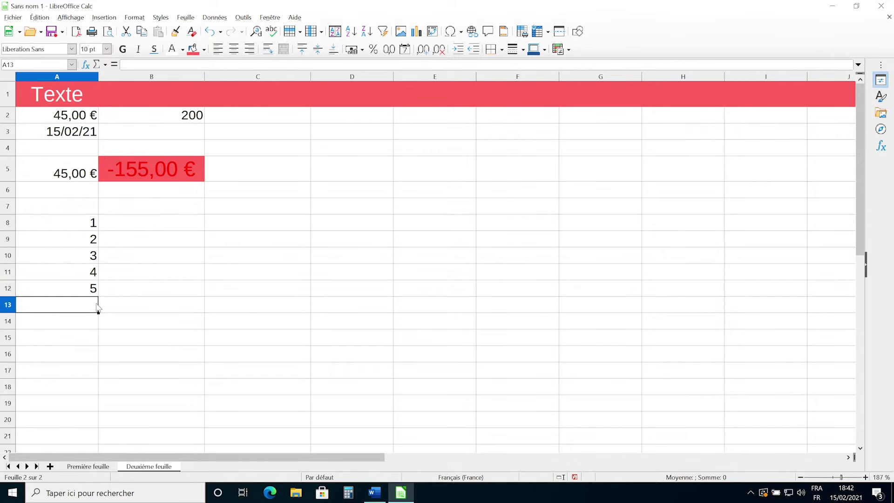
Step: Select A8:A9 and fill the counting series down to 11 in A18
left_click_drag(82, 229, 89, 304)
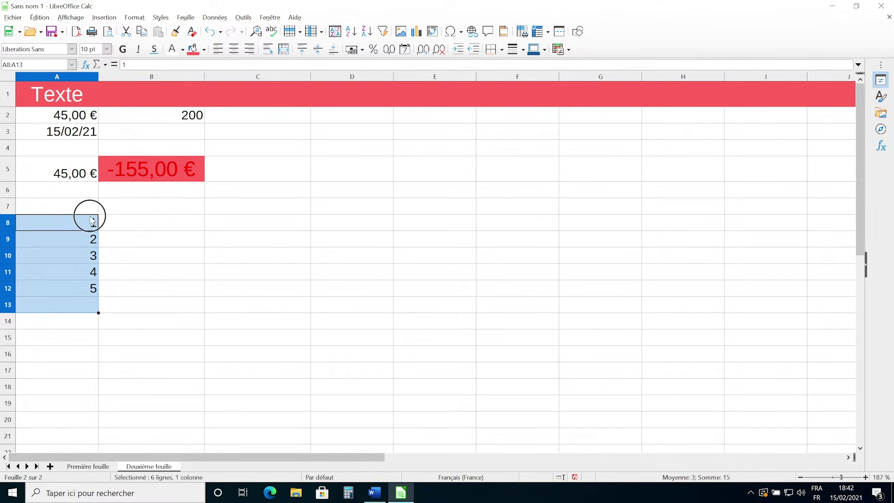
left_click(88, 191)
left_click_drag(88, 223, 92, 294)
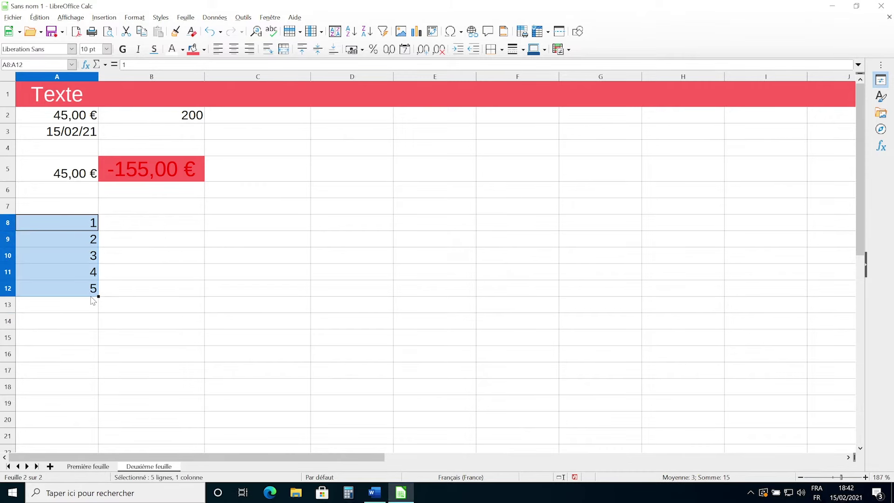
left_click(89, 204)
left_click_drag(82, 218, 82, 285)
mouse_move(98, 297)
left_mouse_down()
mouse_move(99, 420)
mouse_move(72, 331)
left_mouse_up()
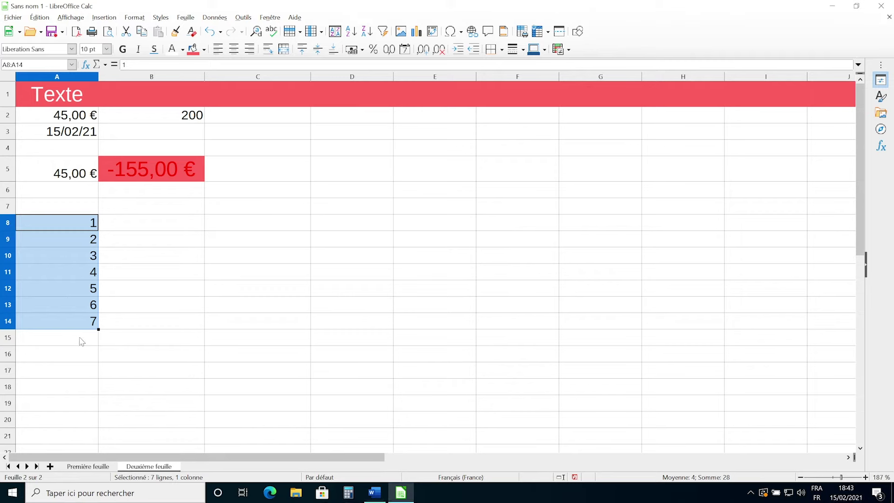
left_click_drag(99, 329, 98, 393)
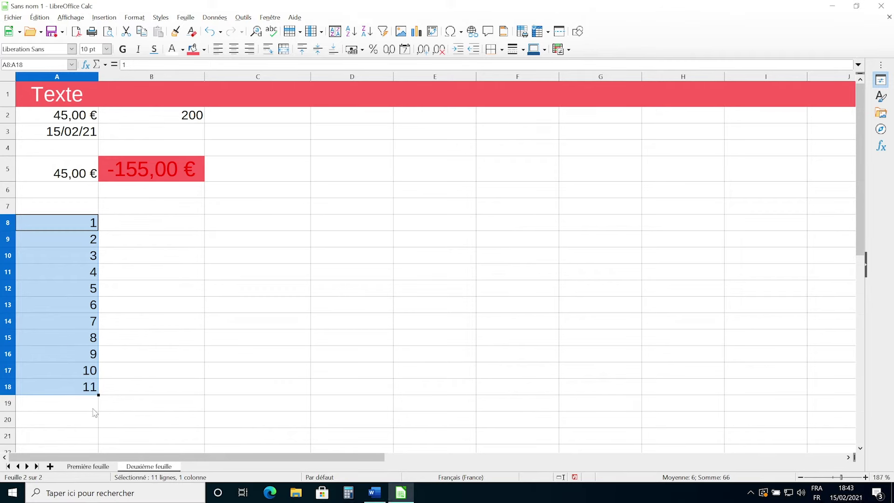
left_click(140, 228)
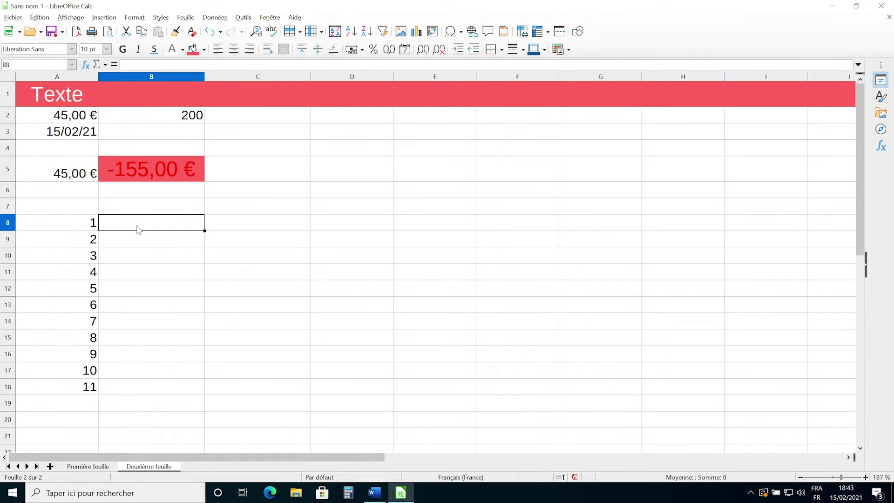
Step: Enter 1, 3, 5, 7 in B8:B11 and extend the odd series to 19 in B17
type("1")
key("Return")
type("3")
key("Return")
type("5")
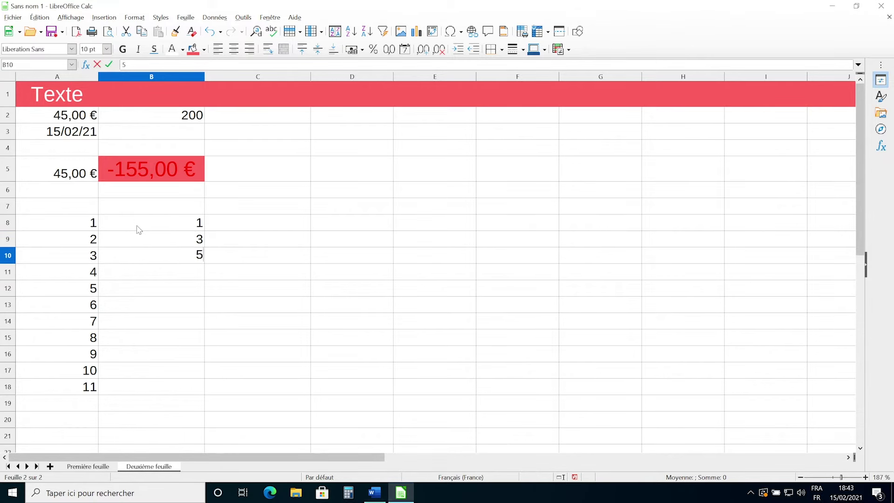
key("Return")
type("7")
key("Return")
mouse_move(180, 226)
left_mouse_down()
mouse_move(204, 275)
mouse_move(200, 379)
left_mouse_up()
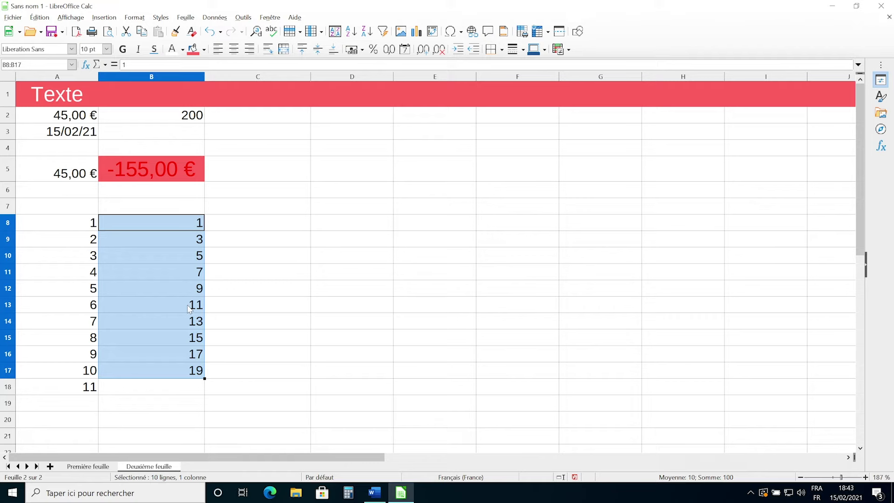
Step: Enter Lundi and Mardi in C8:C9 and select both cells
left_click(262, 224)
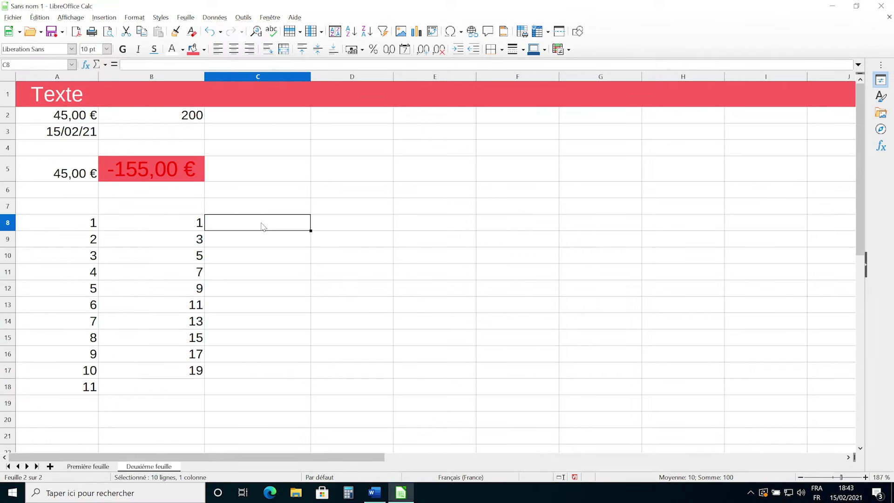
type("Lundi")
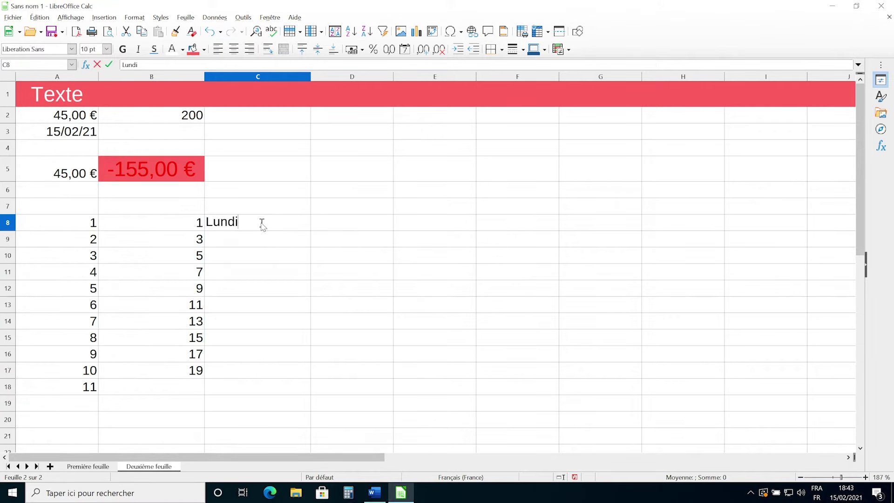
key("Return")
type("Mardi")
key("Return")
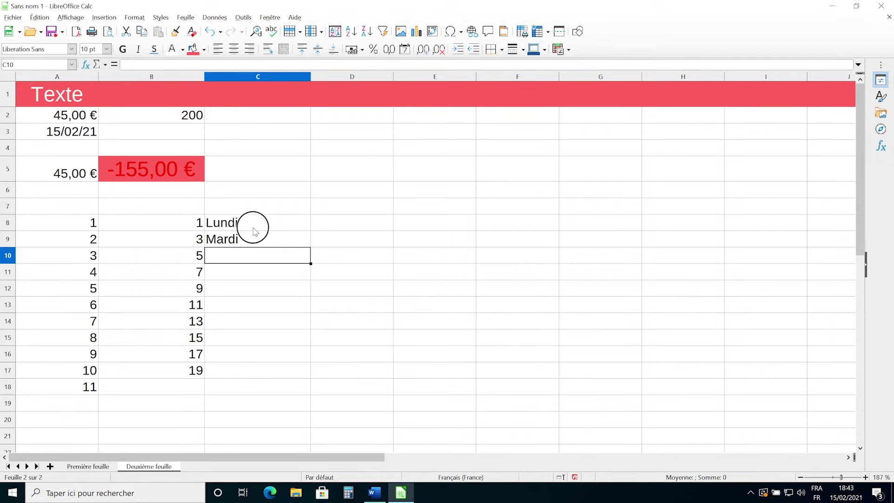
left_click(255, 238)
left_click(242, 222)
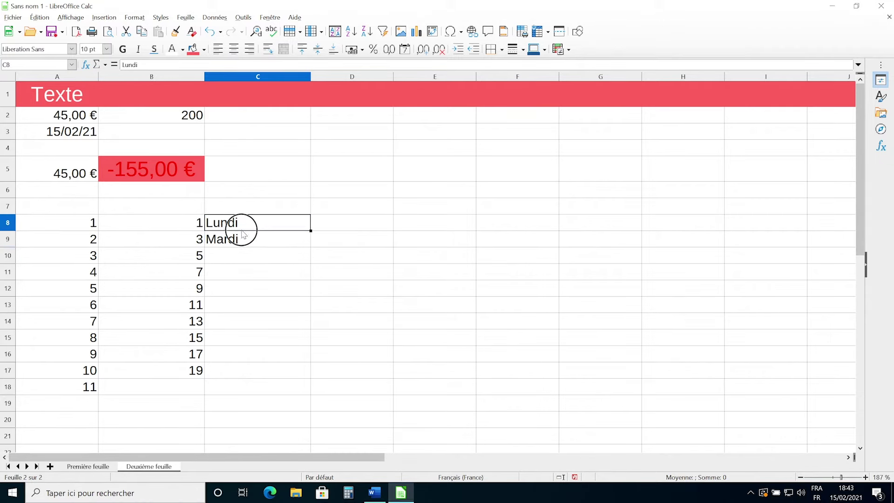
left_click_drag(243, 233, 249, 238)
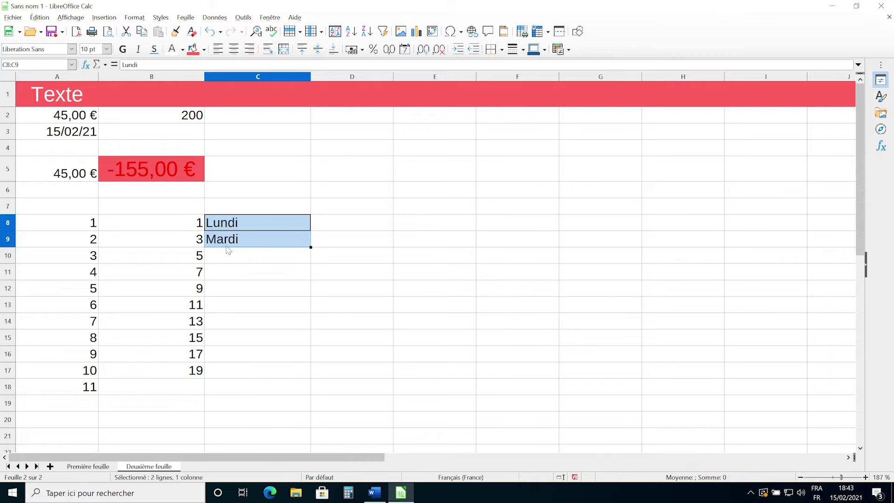
Step: Extend the weekday series down to jeudi in C18 and select the filled names
left_click_drag(310, 247, 302, 391)
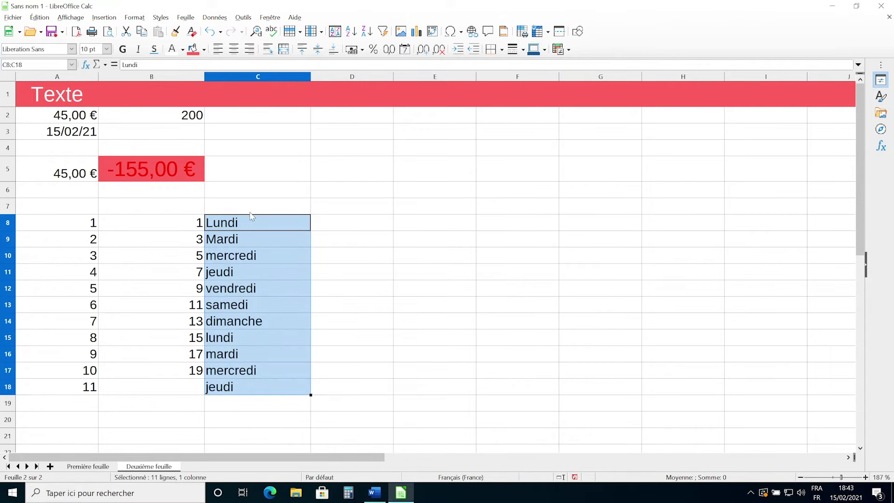
left_click(238, 255)
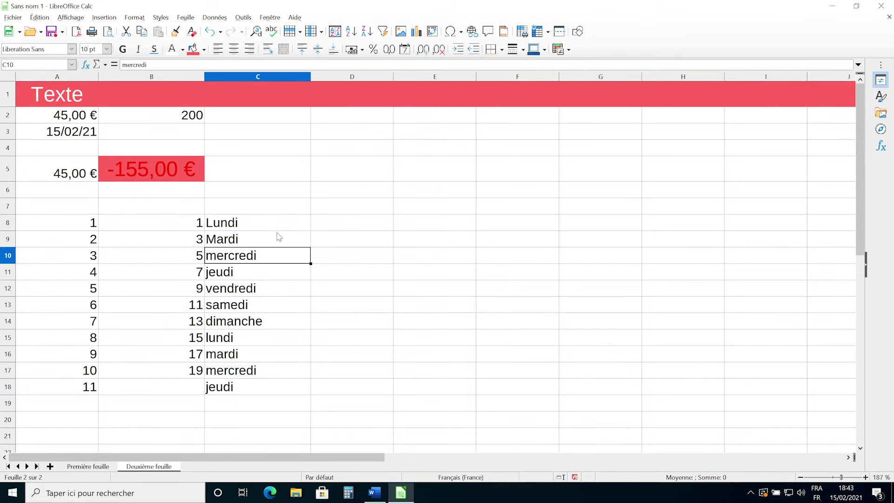
left_click_drag(228, 355, 200, 412)
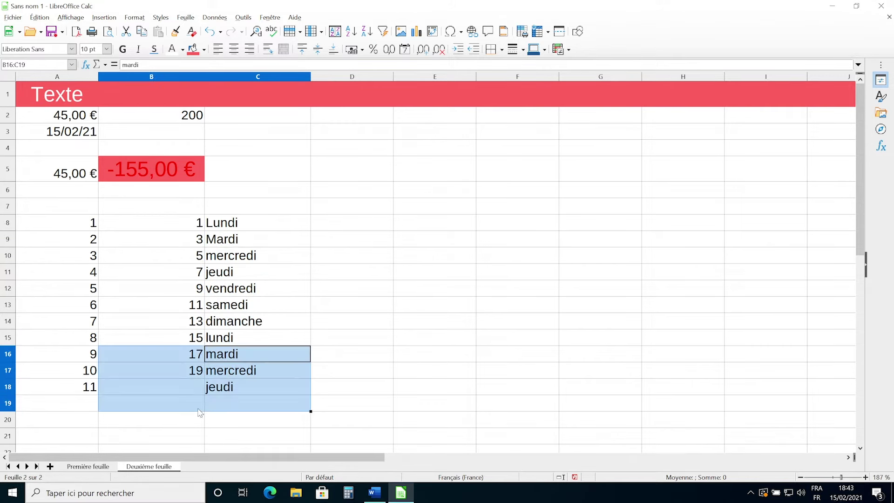
left_click(256, 288)
left_click_drag(233, 223, 246, 403)
Step: Enter the seed dates 24/02/2021 in D8 and 25/02/21 in D9, then select both cells
left_click(371, 229)
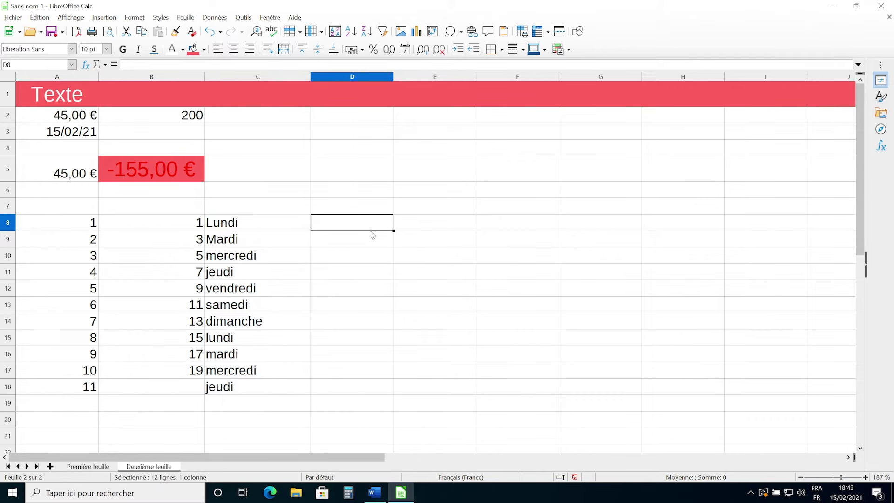
type("0")
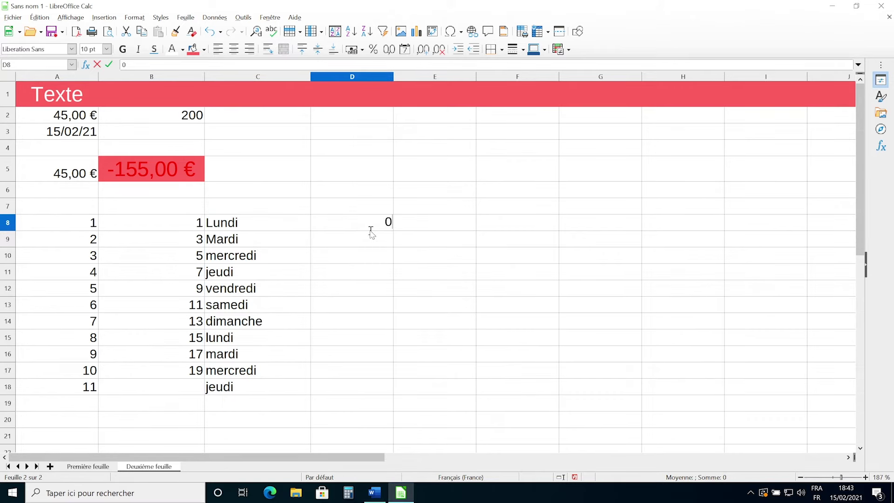
key("BackSpace")
type("2")
type("4/0")
type("2/201")
key("BackSpace")
type("21")
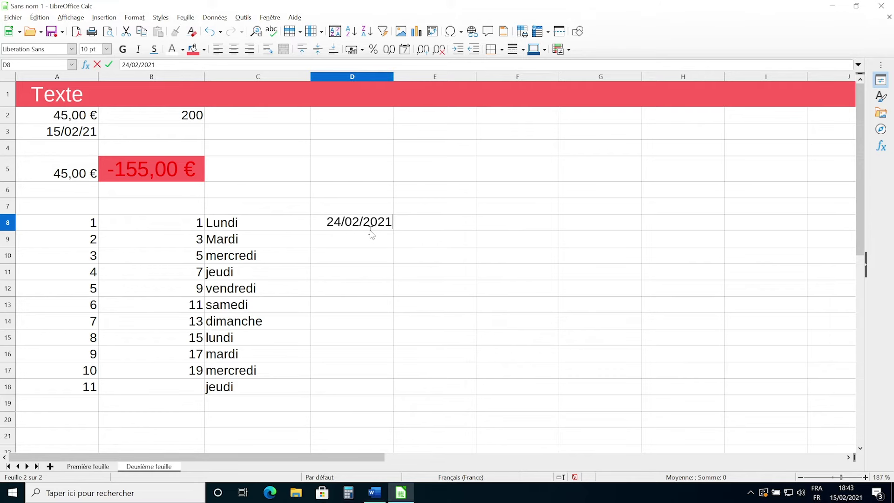
key("Return")
type("25/02/21")
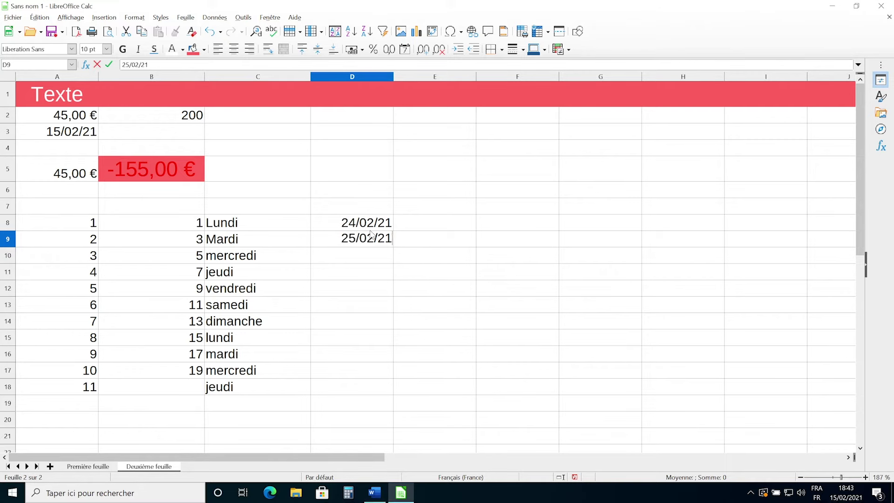
key("Return")
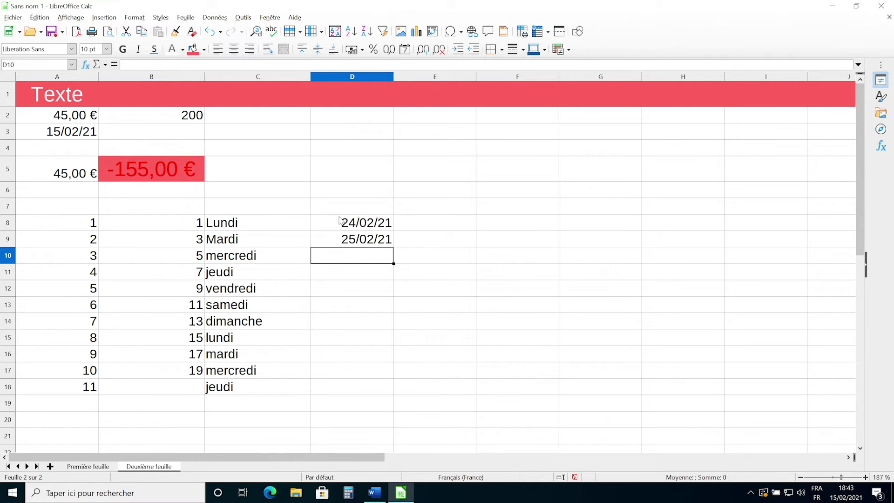
mouse_move(340, 222)
left_mouse_down()
mouse_move(368, 240)
mouse_move(390, 376)
left_mouse_up()
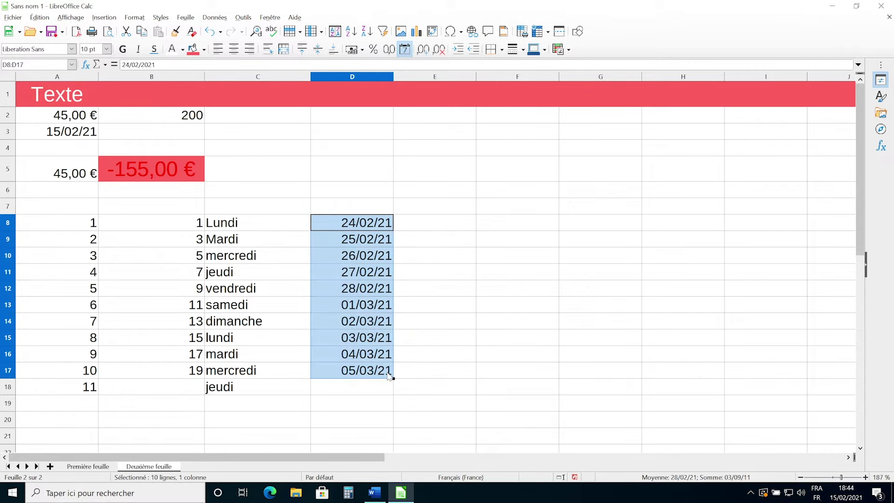
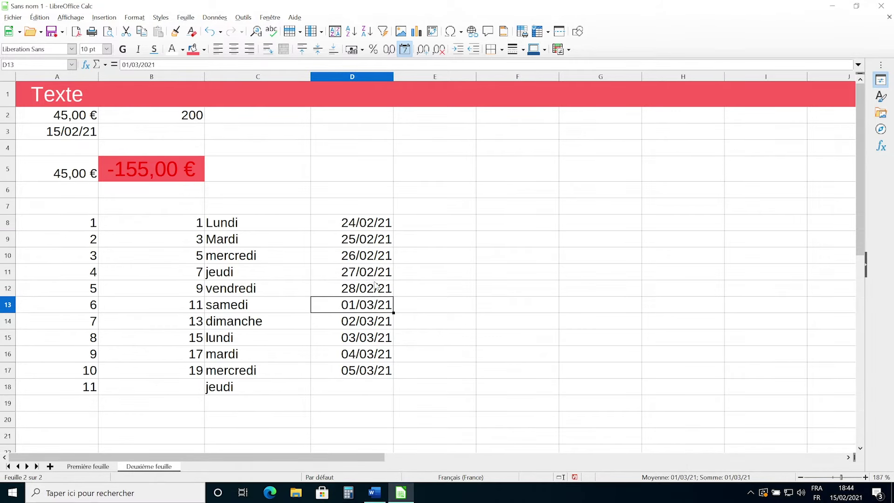
Step: Select cell A20, just below the 1–11 series in column A
left_click(461, 223)
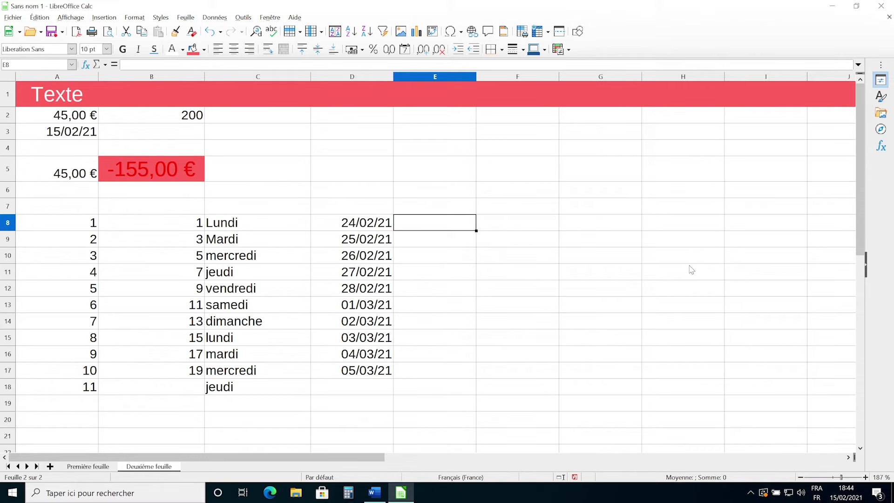
left_click(66, 205)
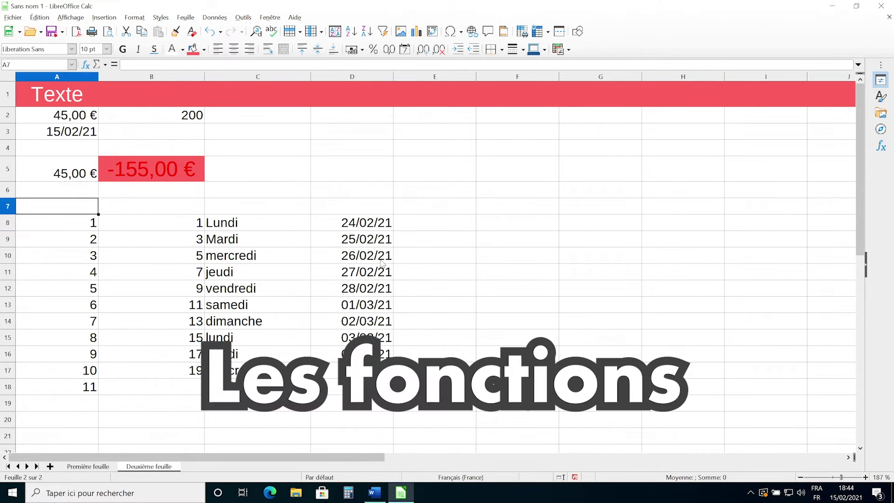
scroll(195, 428, "down", 3)
left_click(60, 305)
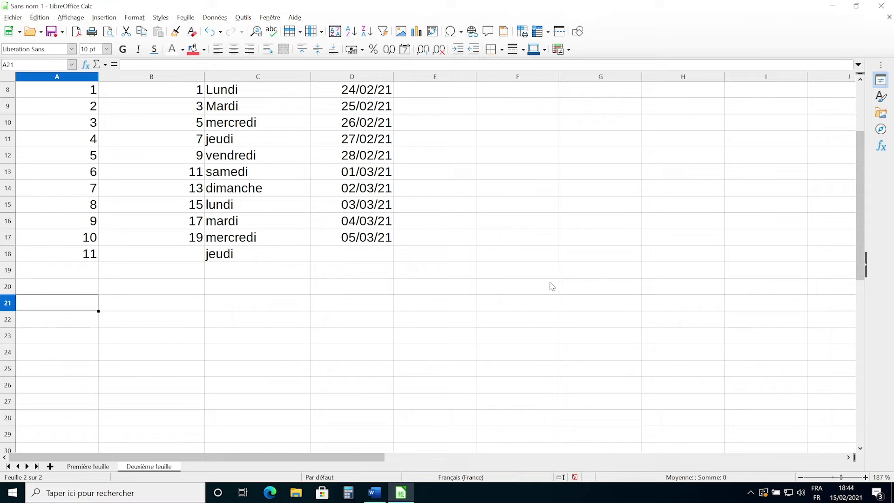
key("F2")
left_click(190, 309)
scroll(129, 227, "up", 3)
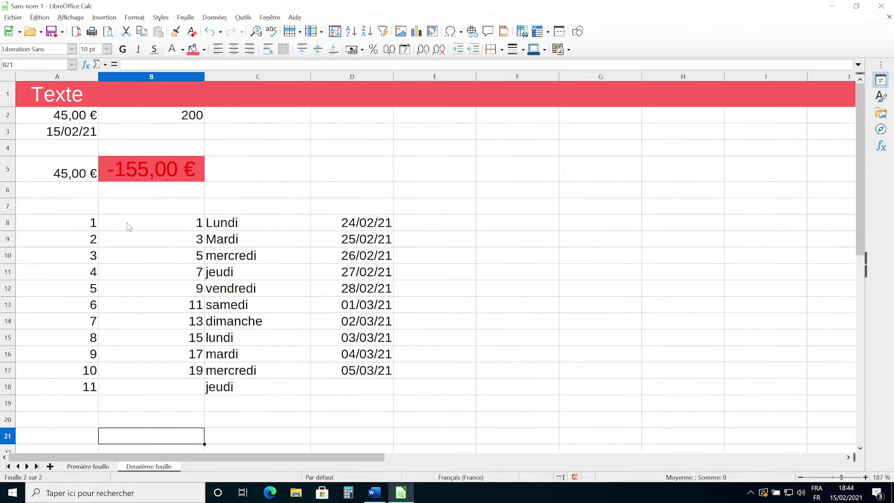
scroll(129, 227, "down", 3)
mouse_move(91, 91)
left_mouse_down()
mouse_move(85, 238)
mouse_move(68, 259)
left_mouse_up()
left_click(69, 272)
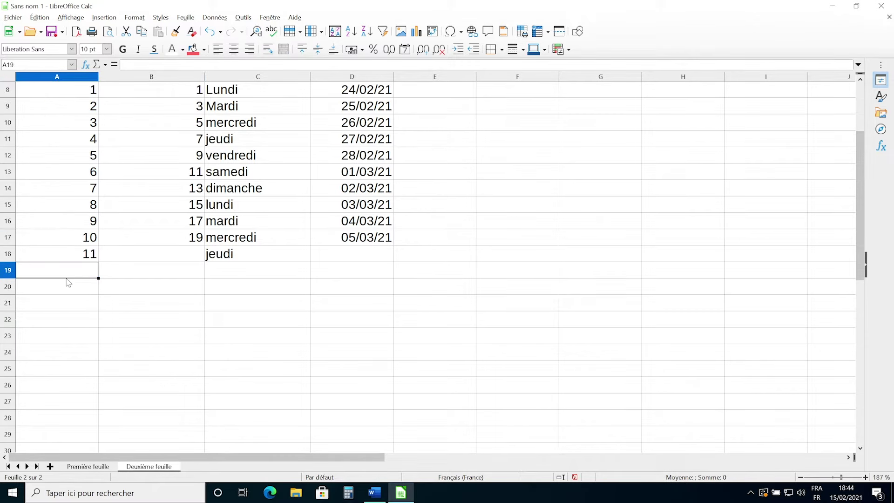
left_click(64, 288)
Step: Enter =SOMME(A8:A18) in A20 so it totals the series as 66
type("=")
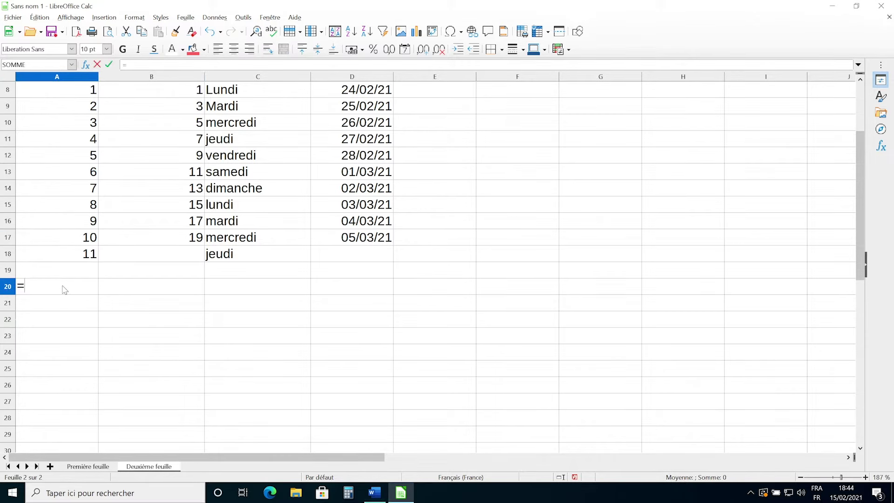
type("somme(")
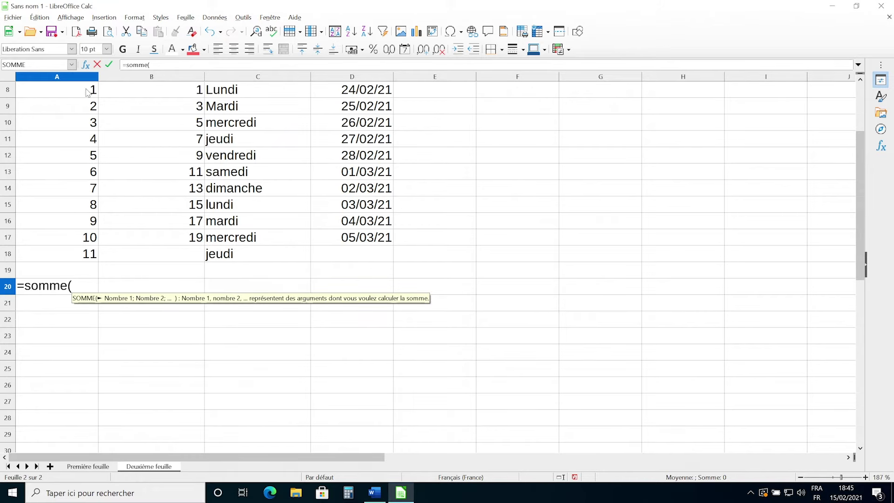
left_click_drag(85, 91, 79, 255)
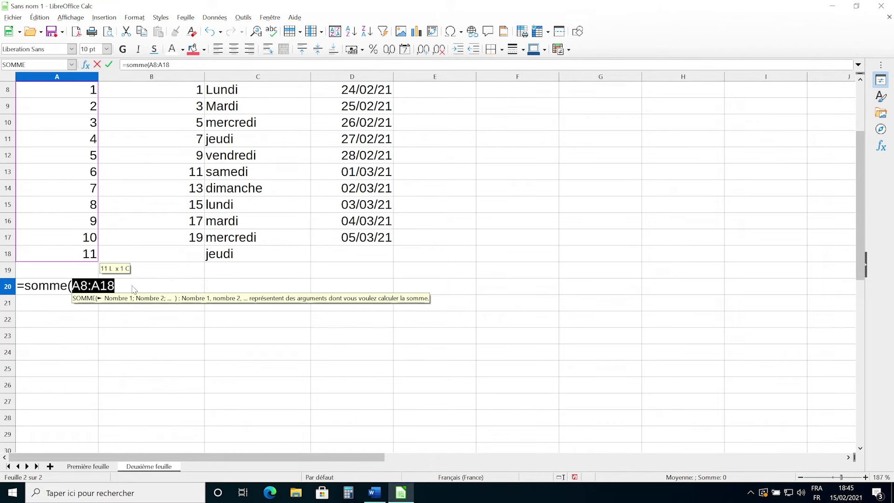
left_click(116, 287)
type(")")
left_click(194, 282)
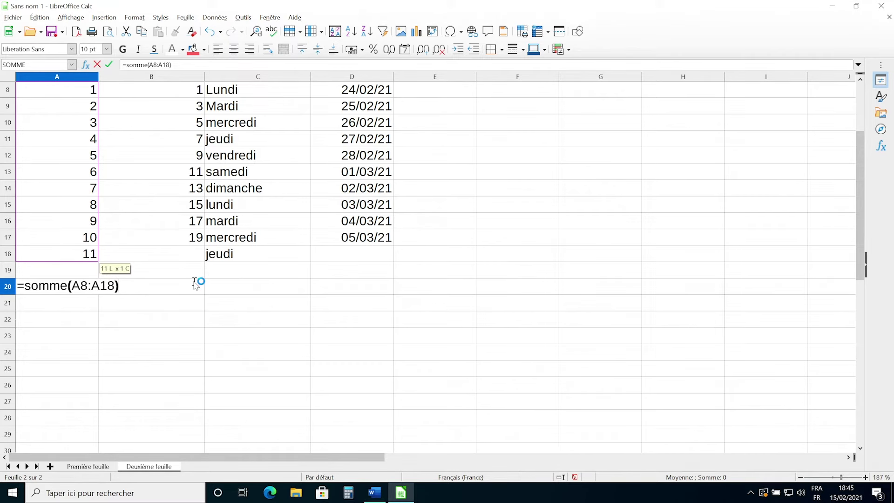
key("Return")
Step: Test the total by editing A8, then undo the change
left_click(84, 292)
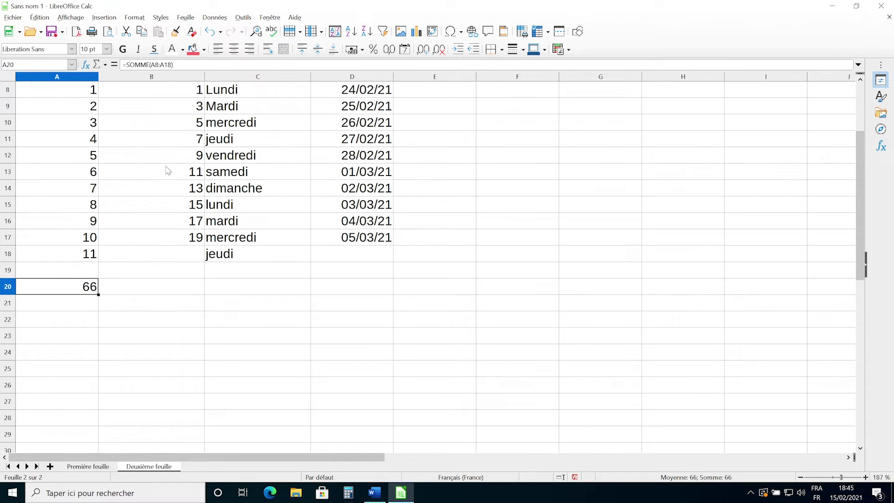
double_click(82, 89)
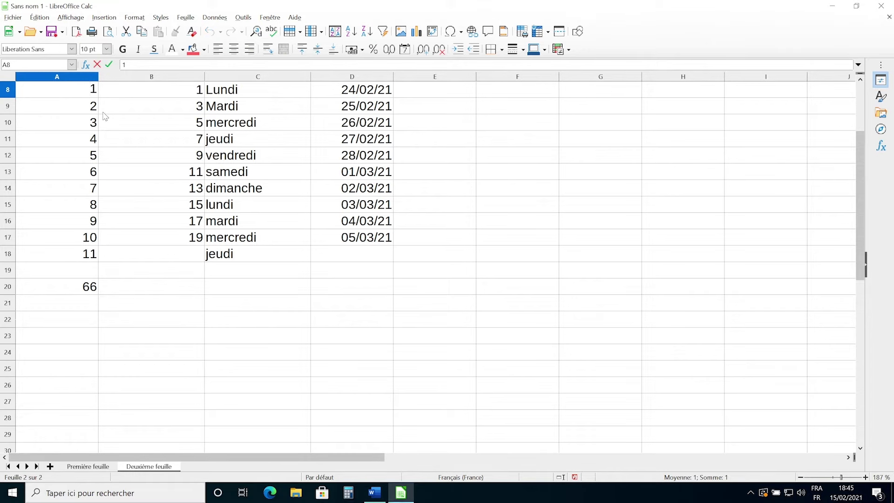
type("0001")
key("Return")
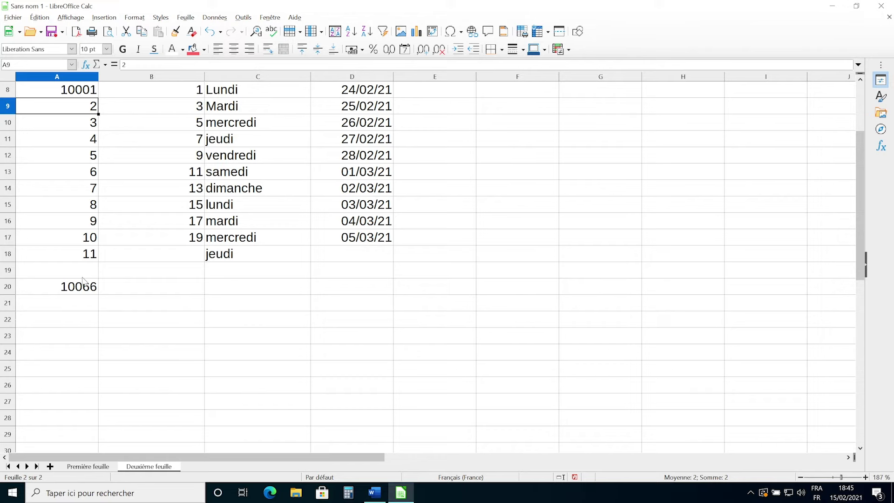
key("ctrl+z")
left_click(142, 287)
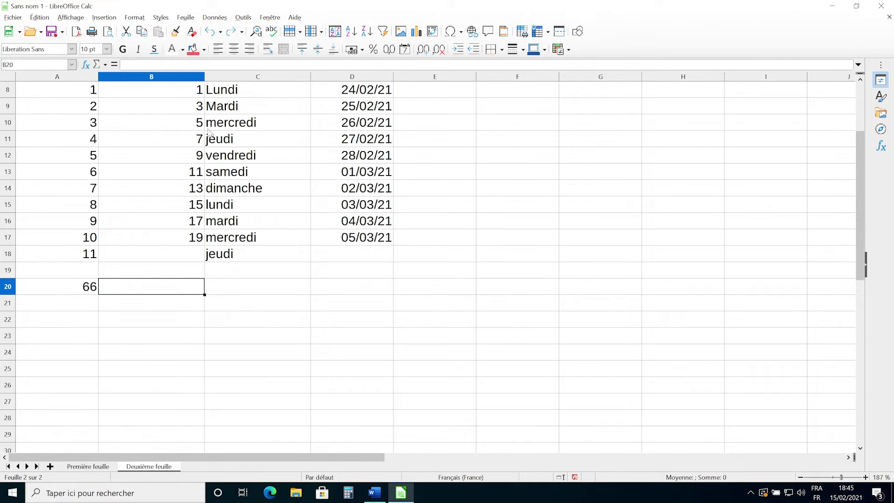
Step: Enter =MAX(B8:B17) in B20 so it shows 19
type("!")
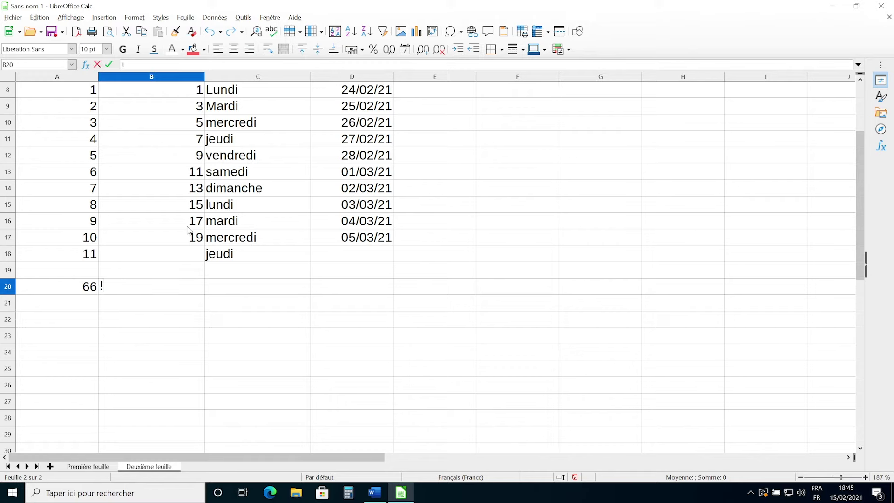
type("max")
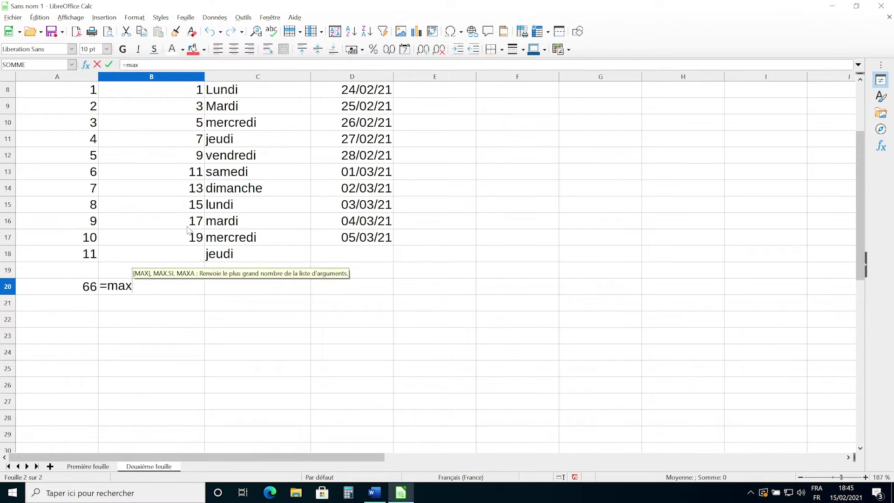
type("(")
left_click_drag(180, 89, 179, 235)
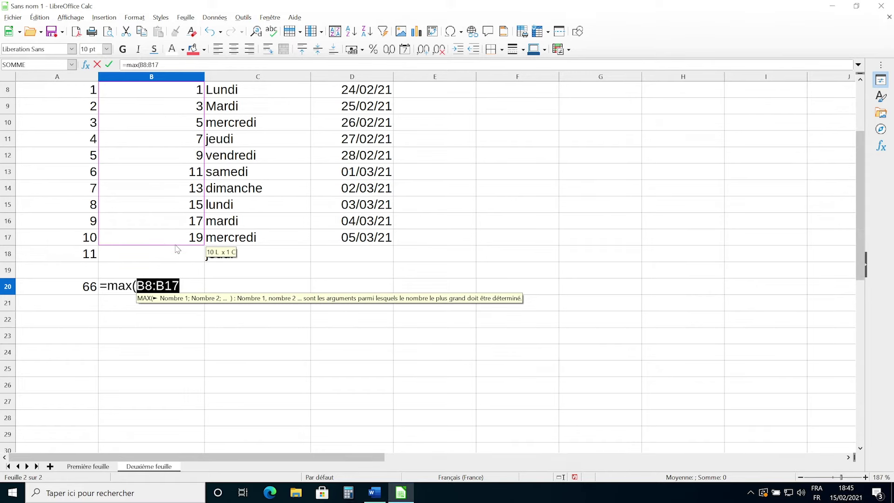
left_click(183, 286)
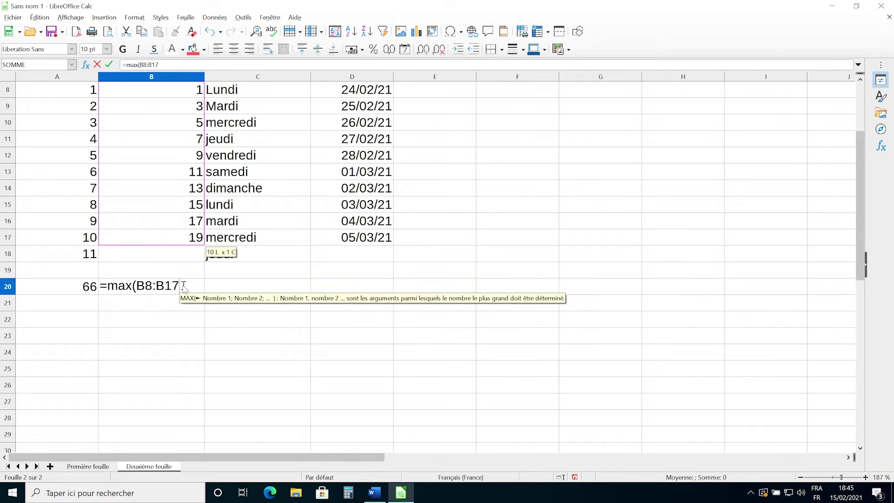
type(")")
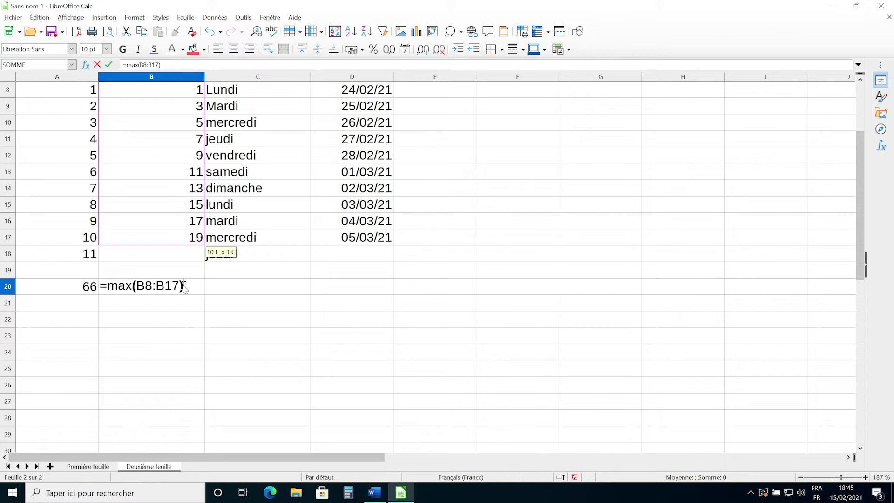
key("Return")
Step: Test the maximum by entering 100 in B13, then undo it
left_click(193, 238)
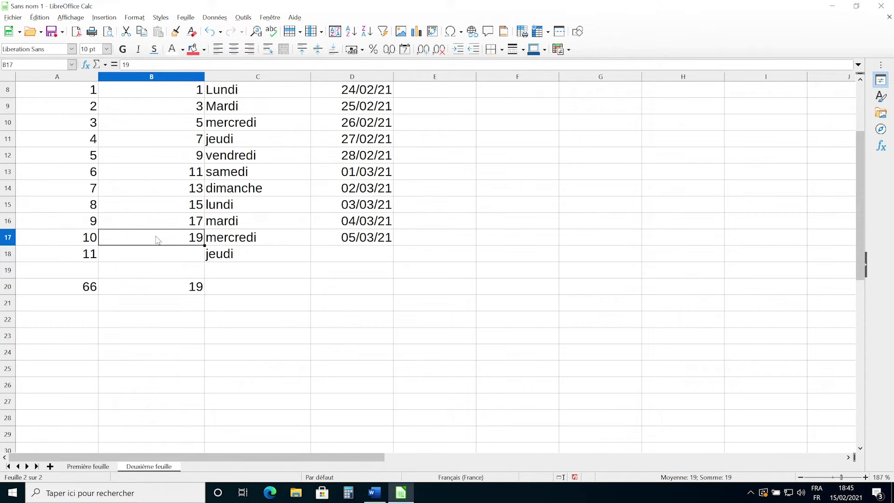
left_click_drag(156, 88, 161, 240)
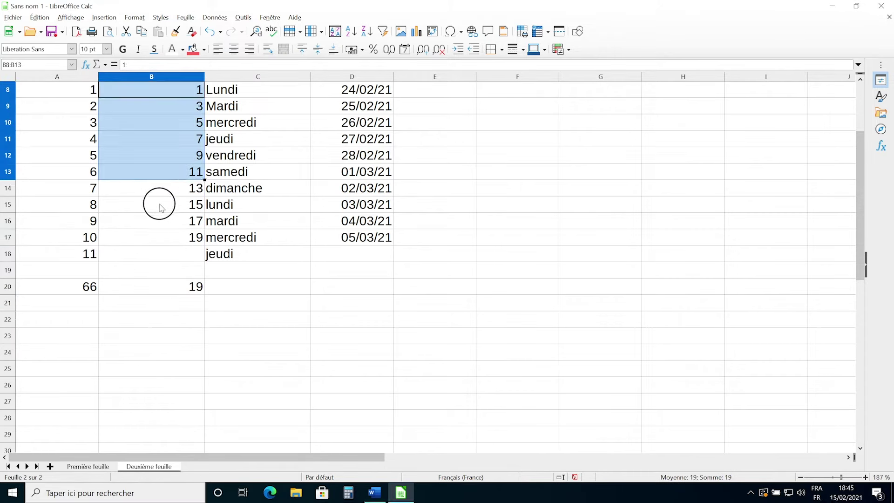
left_click(174, 287)
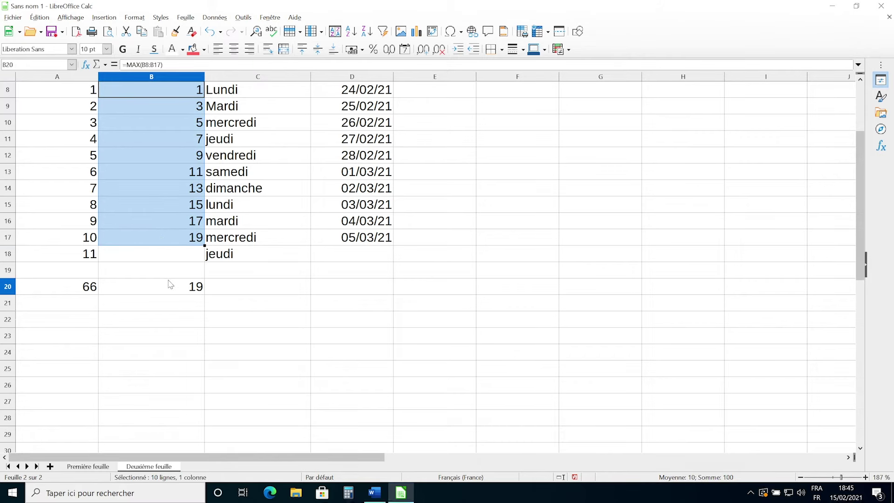
left_click(175, 171)
type("100")
key("Return")
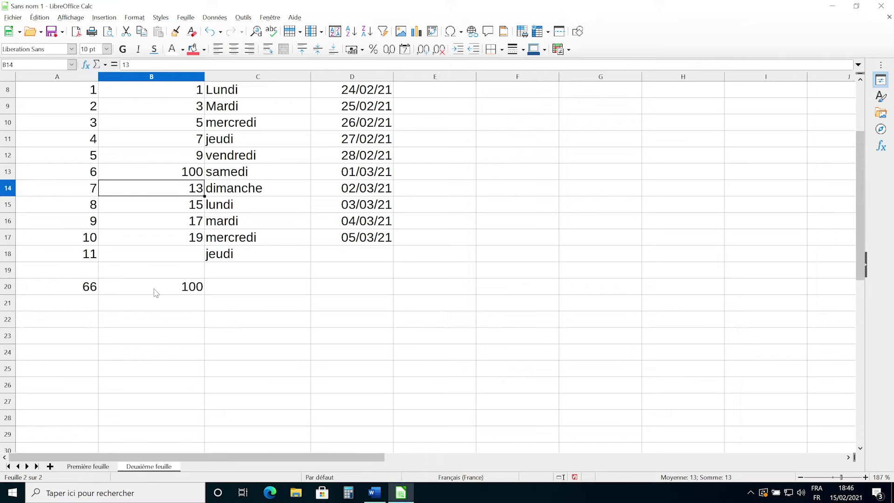
key("ctrl+z")
left_click(221, 284)
Step: Enter =MIN(B8:B17) in C20 to show the column minimum
type("=min")
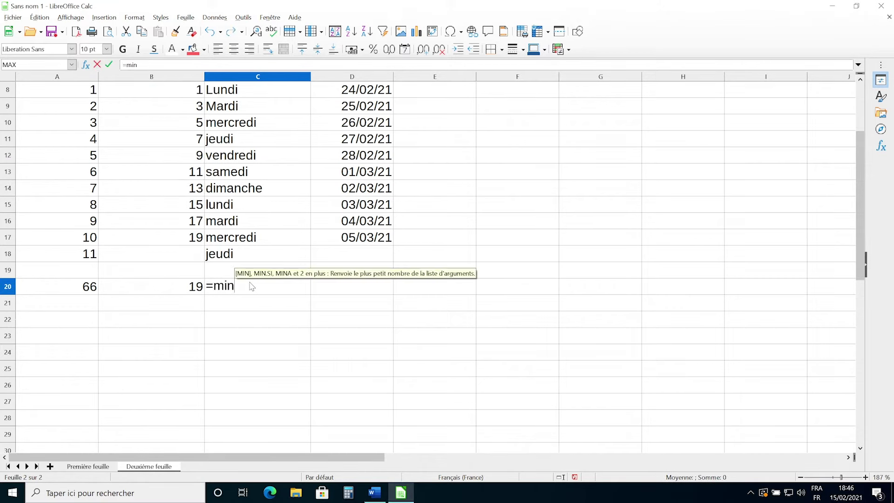
type("(")
left_click(176, 91)
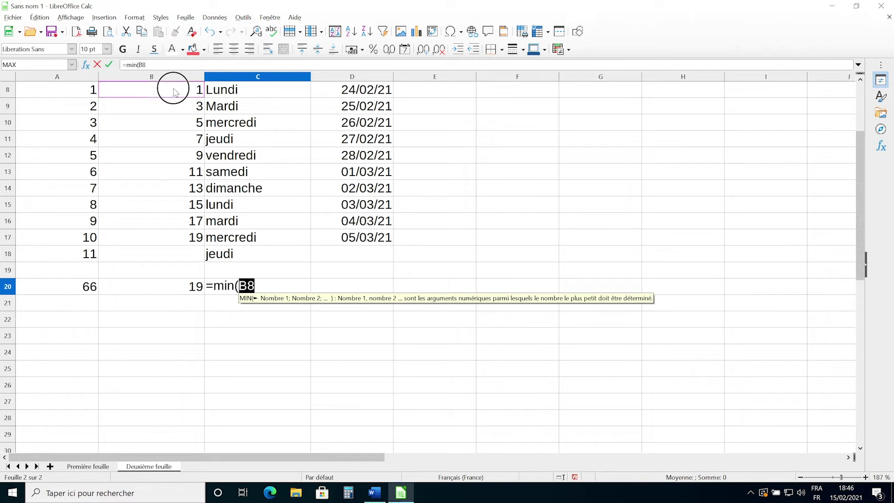
left_click_drag(175, 91, 175, 237)
type(")")
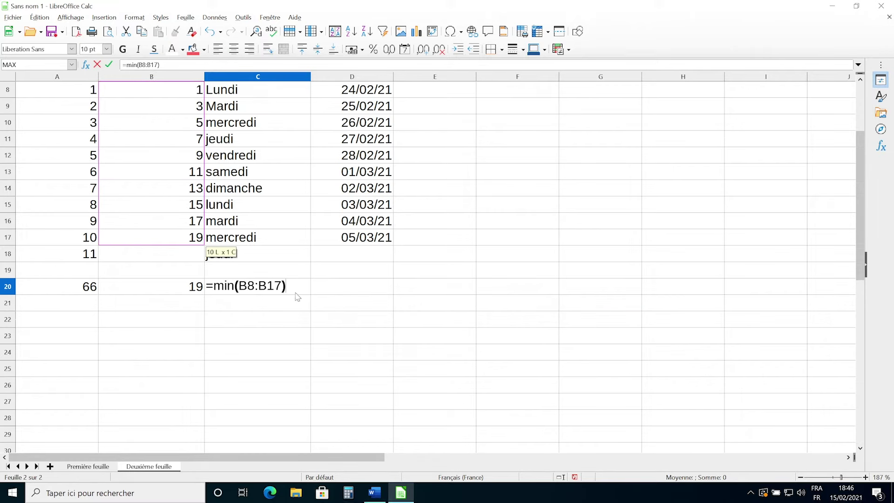
left_click_drag(282, 285, 241, 282)
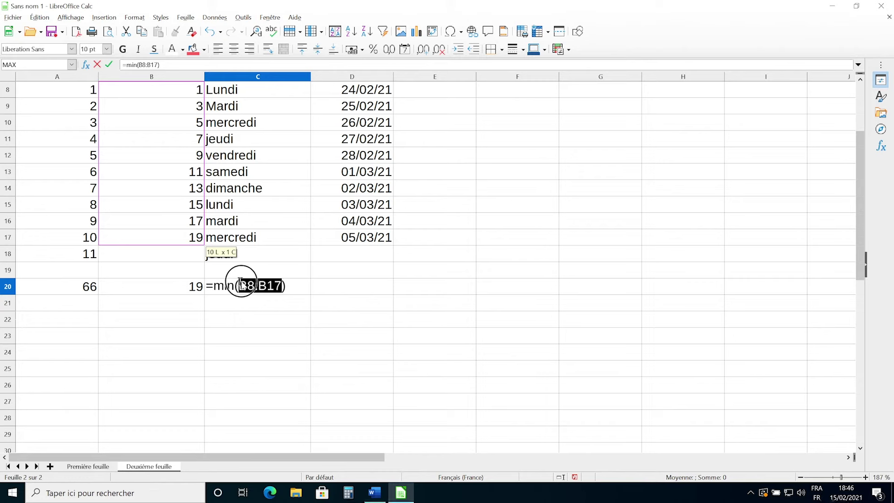
left_click(284, 286)
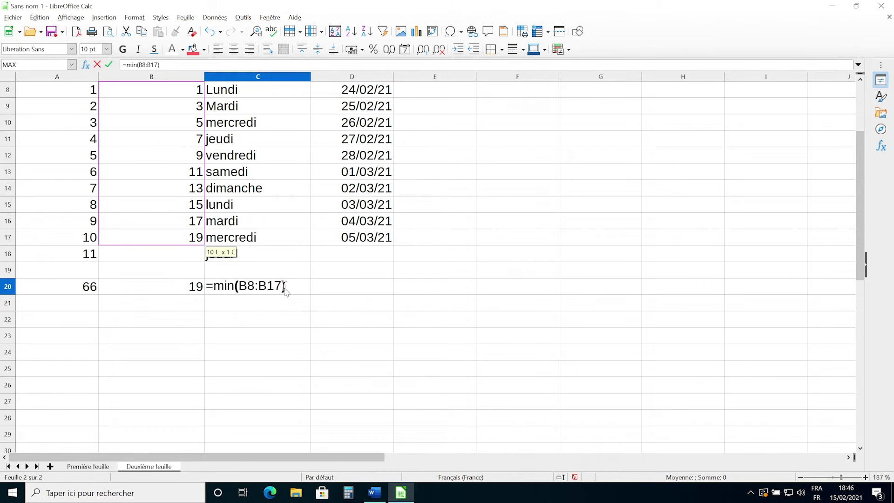
key("Return")
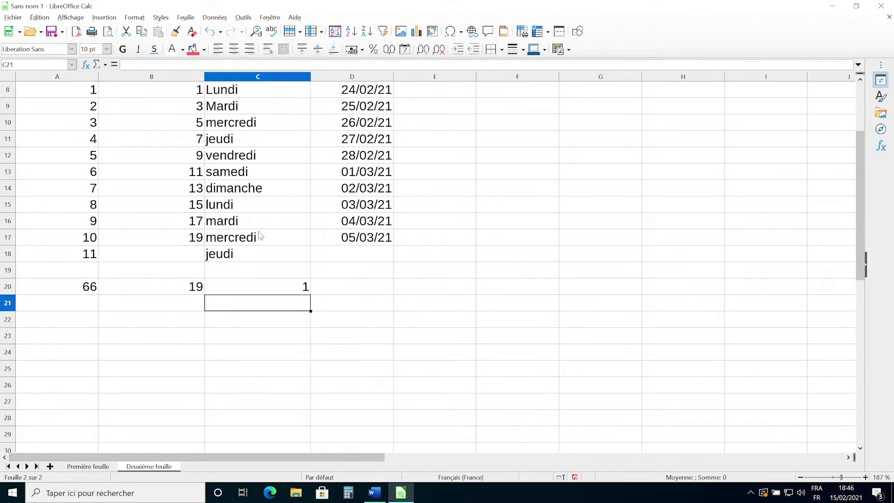
left_click(277, 285)
Step: Change B8 to 50, then try -50 in B9 and undo it
left_click(177, 97)
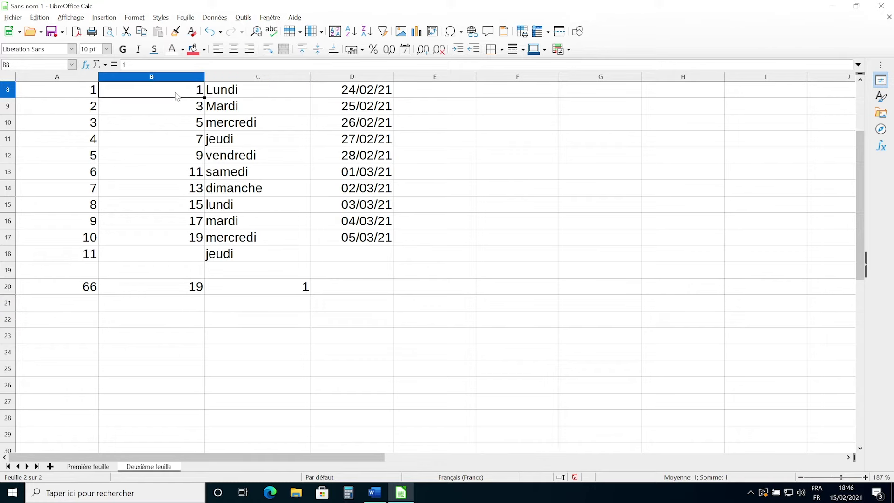
type("50")
key("Return")
type("-")
key("Return")
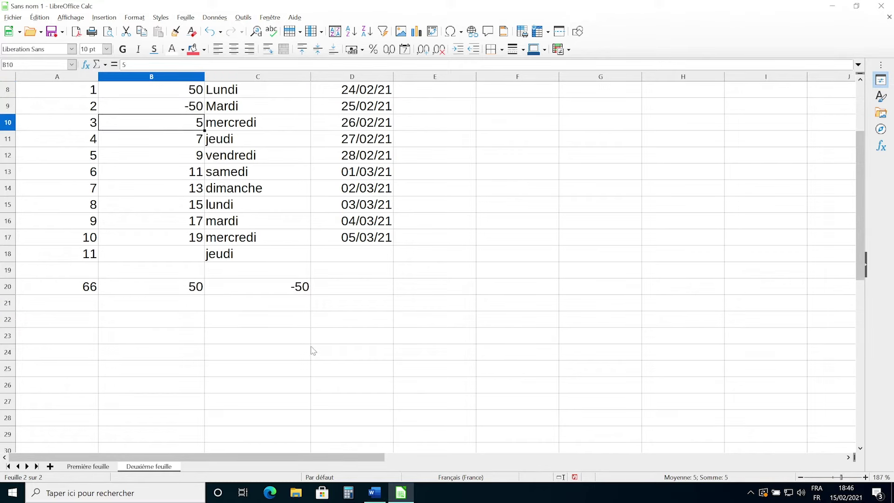
left_click(297, 288)
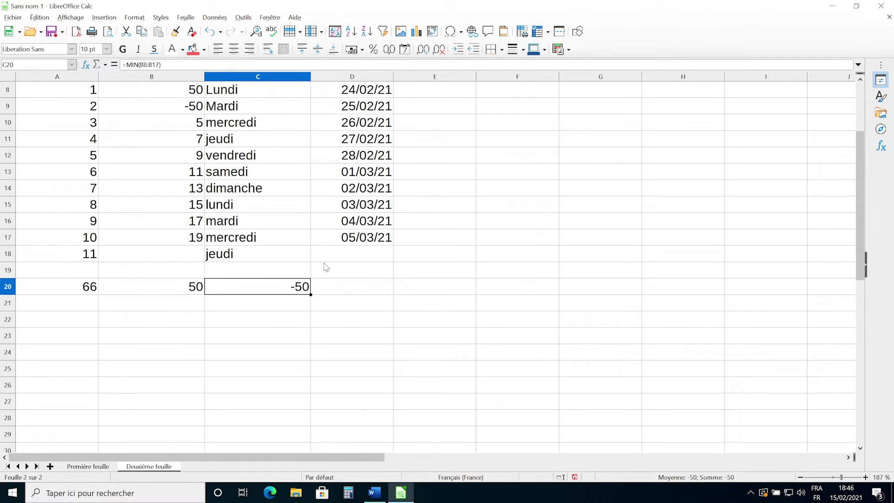
key("ctrl+z")
left_click(316, 284)
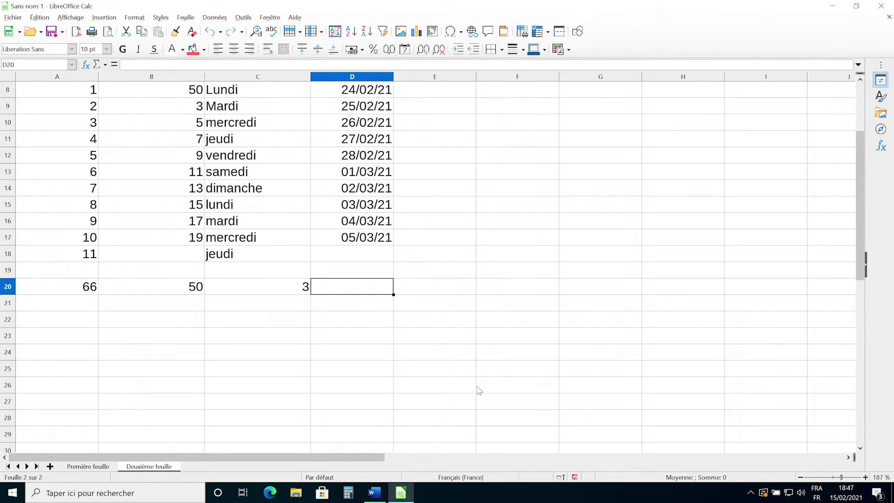
Step: Show the Functions sidebar with the category set to all functions (Toutes)
left_click(881, 147)
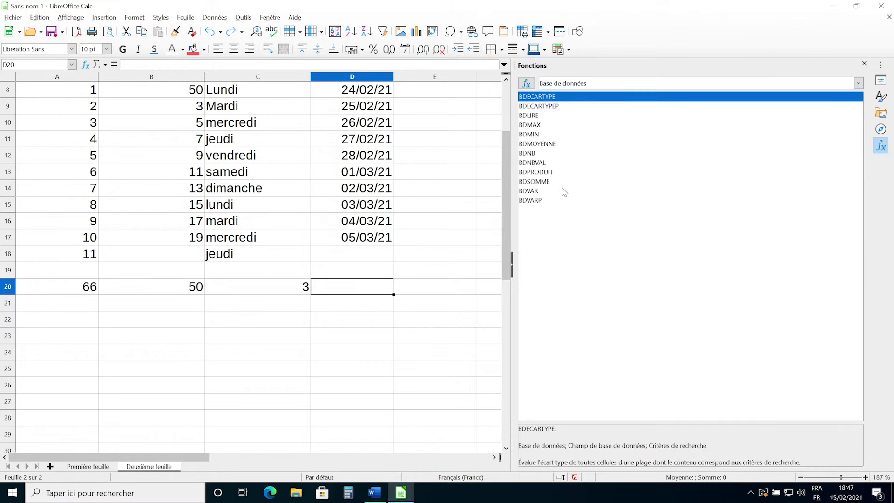
left_click(559, 83)
left_click(563, 86)
left_click(563, 86)
left_click(559, 103)
left_click(561, 83)
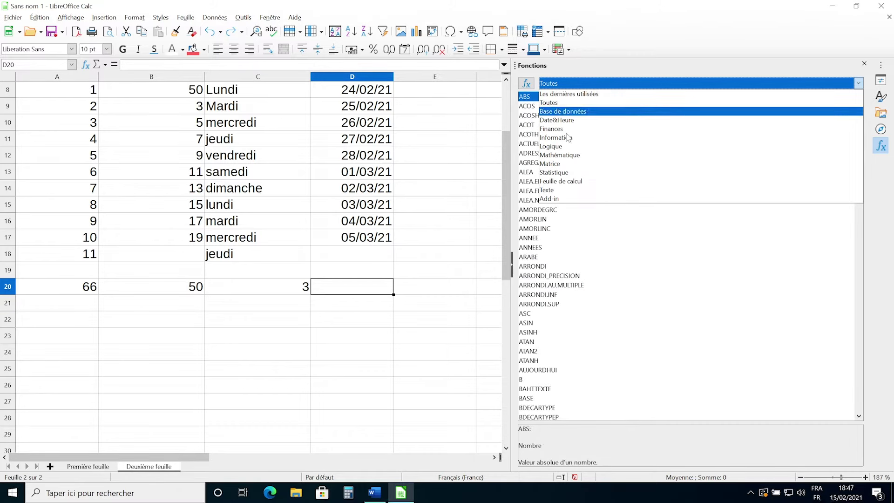
left_click(567, 87)
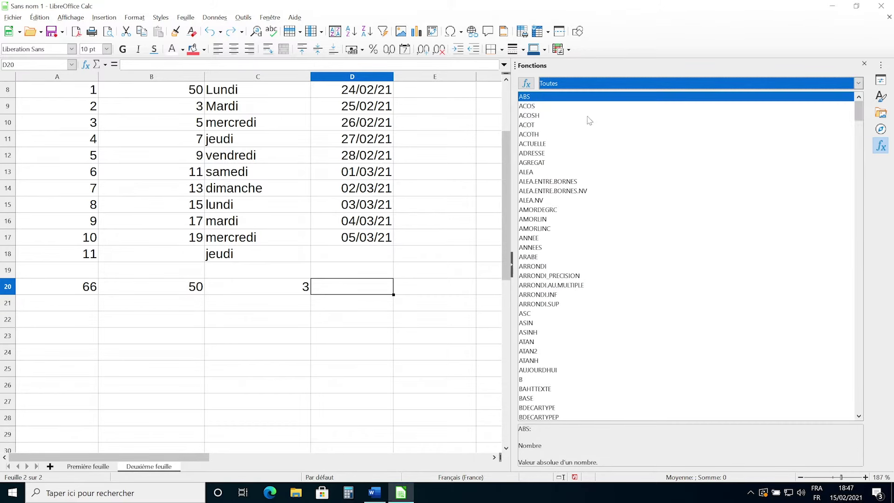
Step: Browse the function list, keep Toutes selected, and enlarge the description area
scroll(602, 210, "down", 10)
scroll(603, 209, "down", 15)
scroll(601, 196, "down", 20)
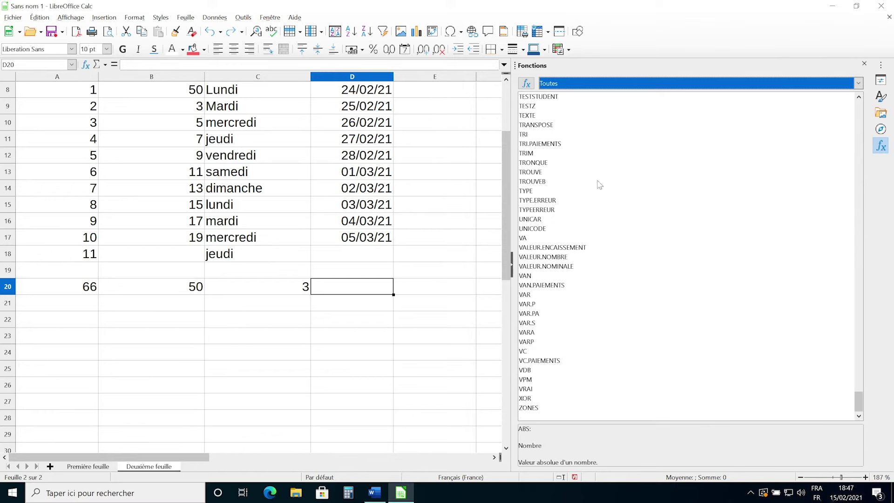
scroll(599, 200, "up", 20)
scroll(446, 171, "up", 3)
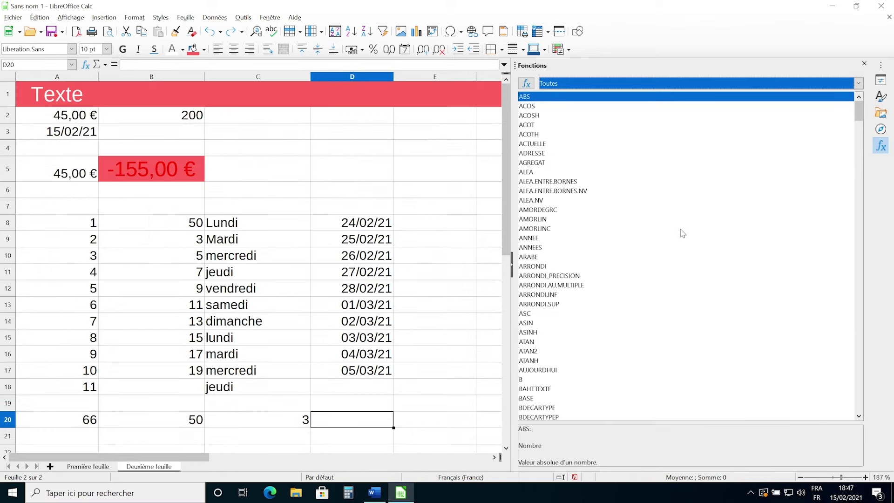
scroll(631, 229, "down", 10)
scroll(630, 236, "down", 15)
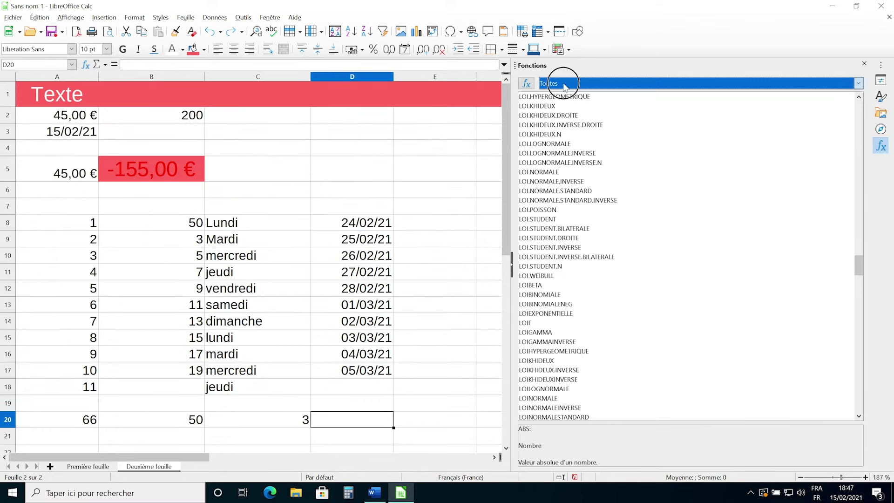
left_click(566, 84)
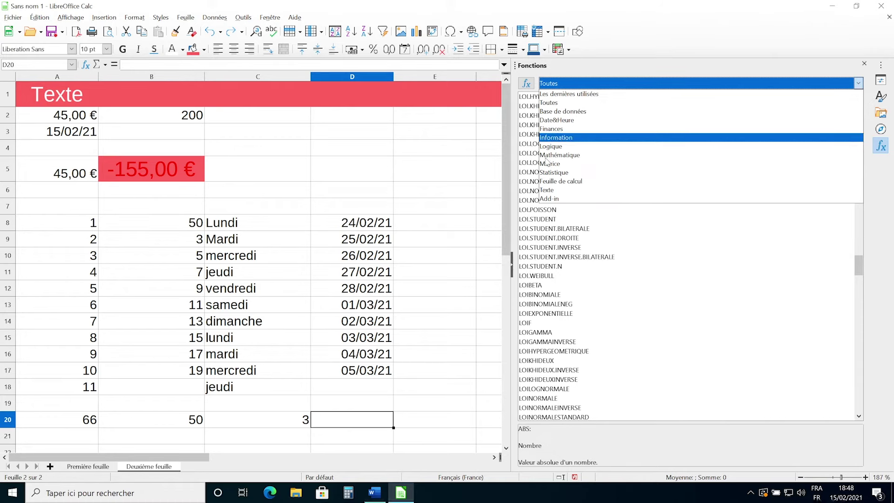
left_click(634, 234)
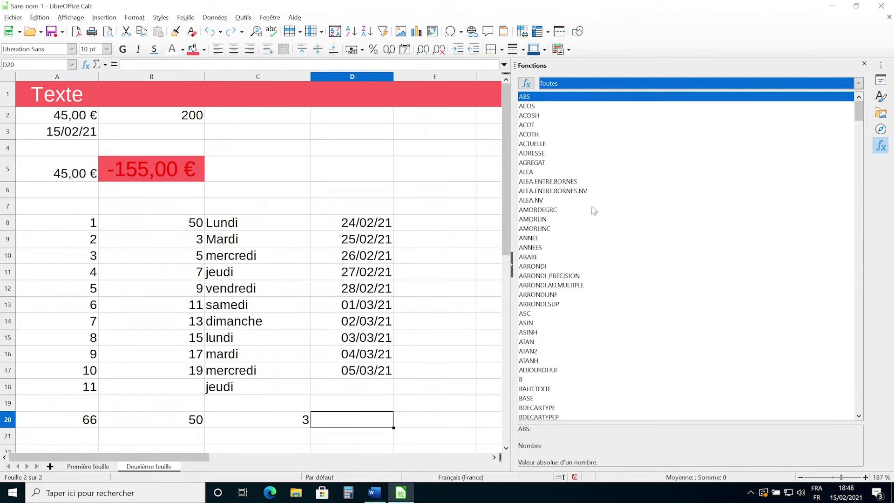
key("Up")
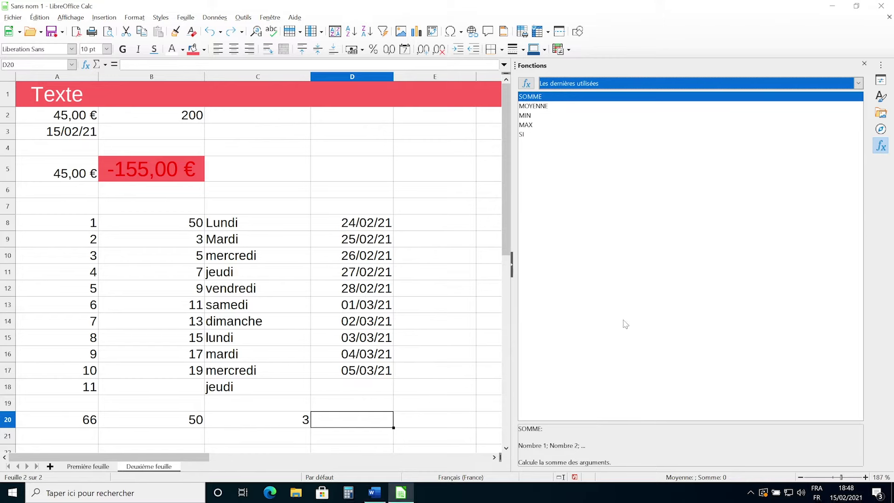
left_click(598, 84)
left_click(599, 102)
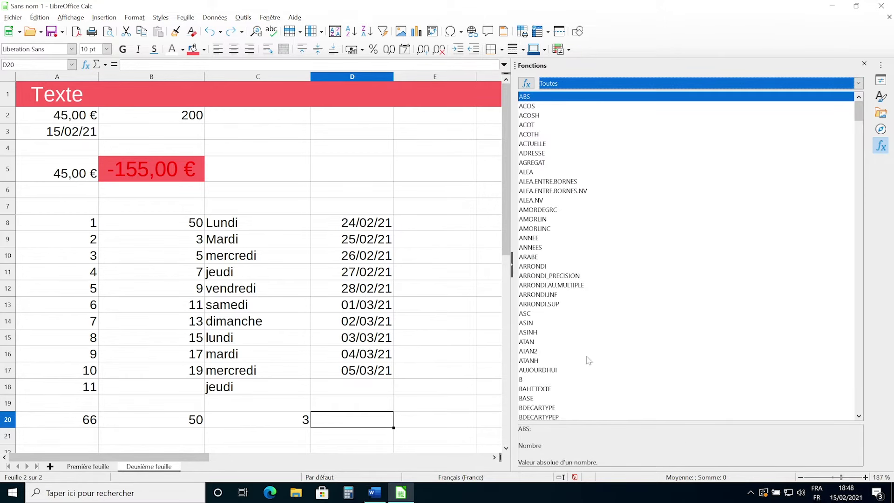
left_click_drag(689, 422, 670, 281)
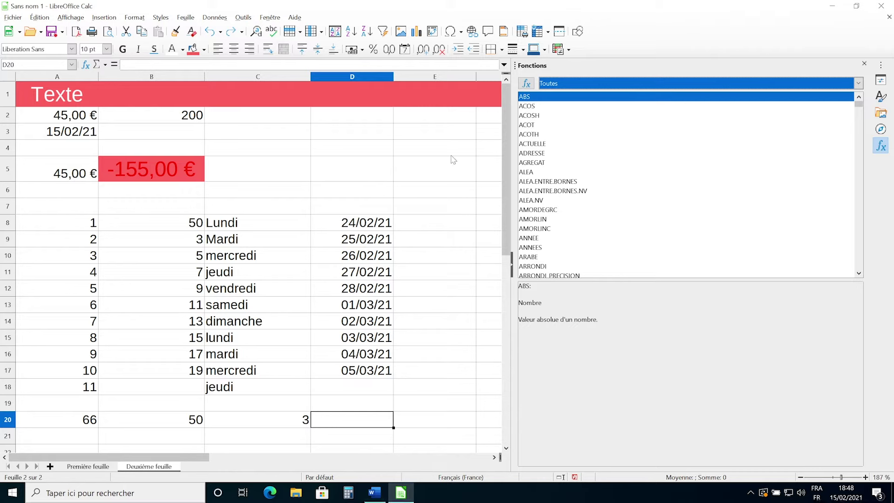
Step: Change the value in D19 to -20
double_click(347, 401)
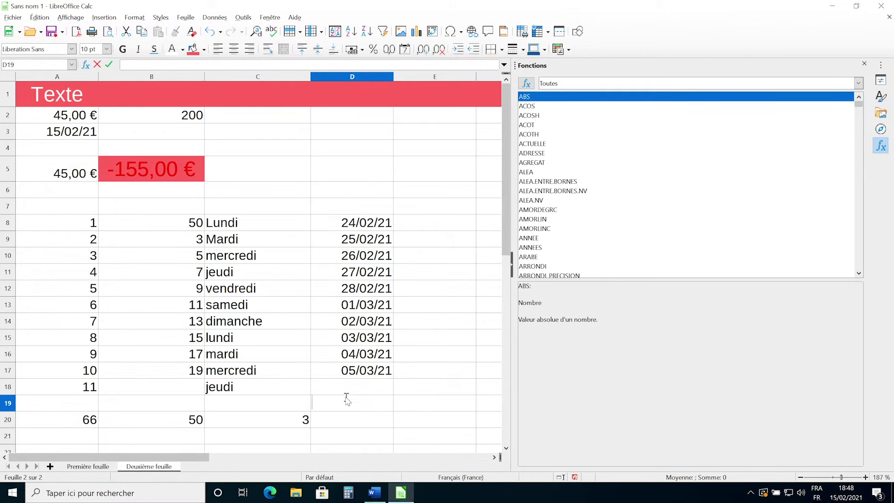
type("-20")
key("Return")
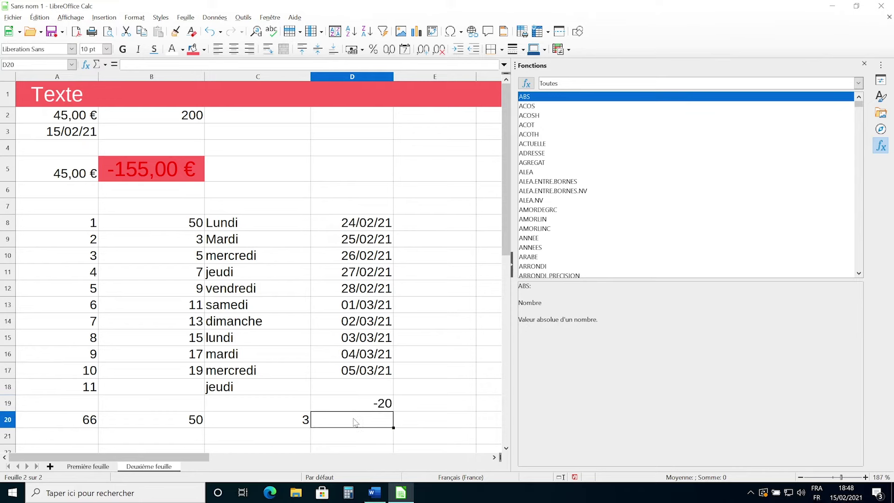
Step: Enter =ABS(D19) in D20 so it shows 20
type("=")
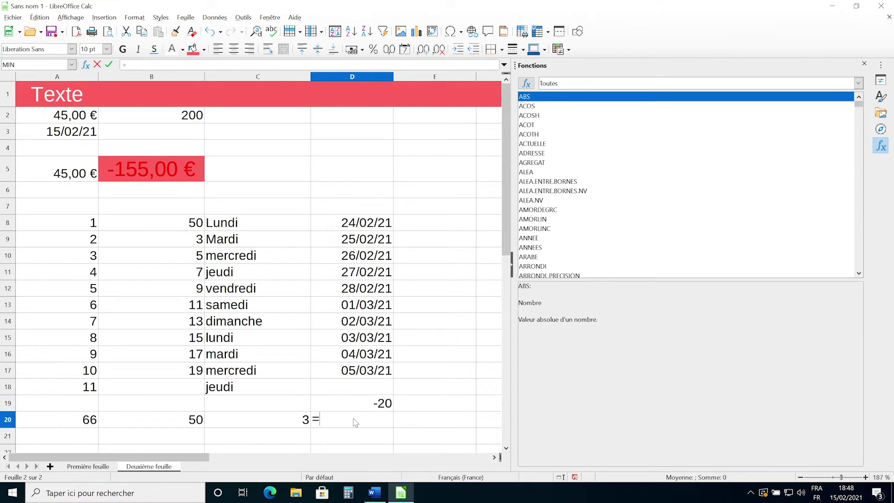
type("ABS")
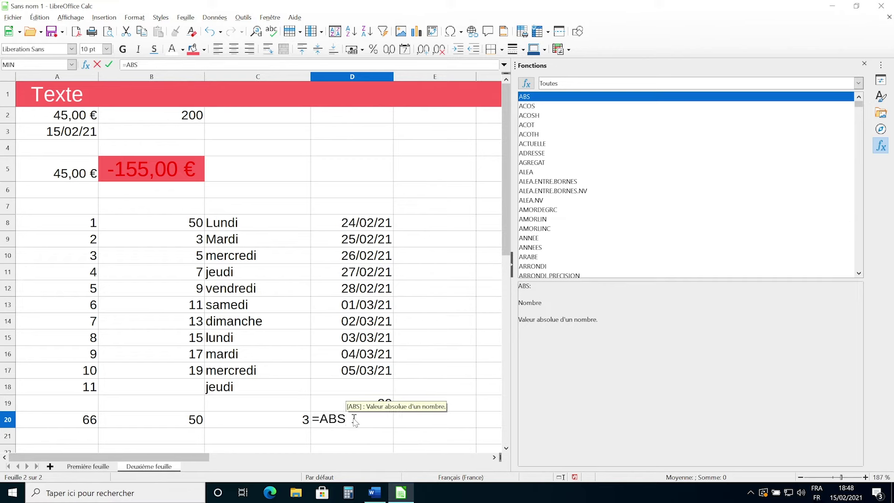
type("(")
left_click(363, 401)
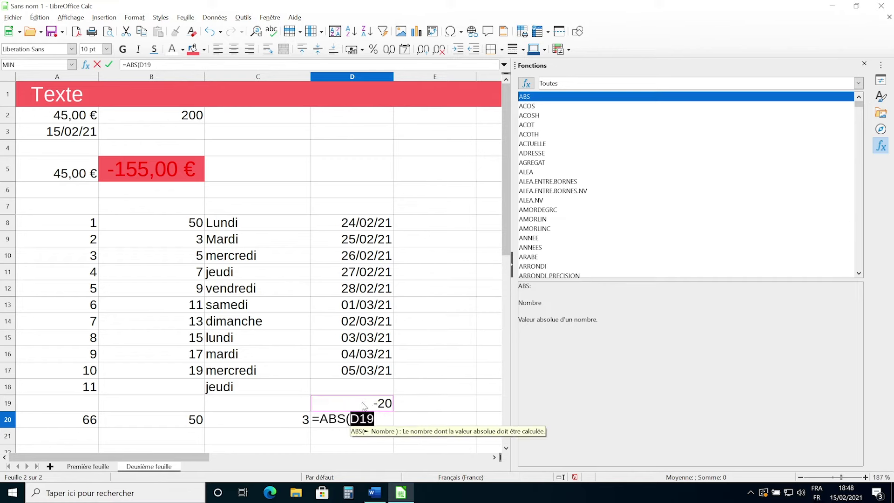
left_click(383, 418)
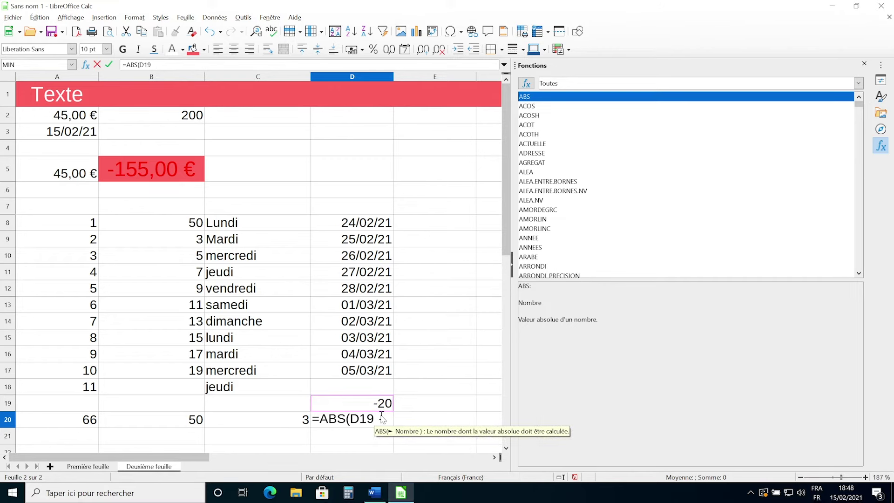
type(")")
key("Return")
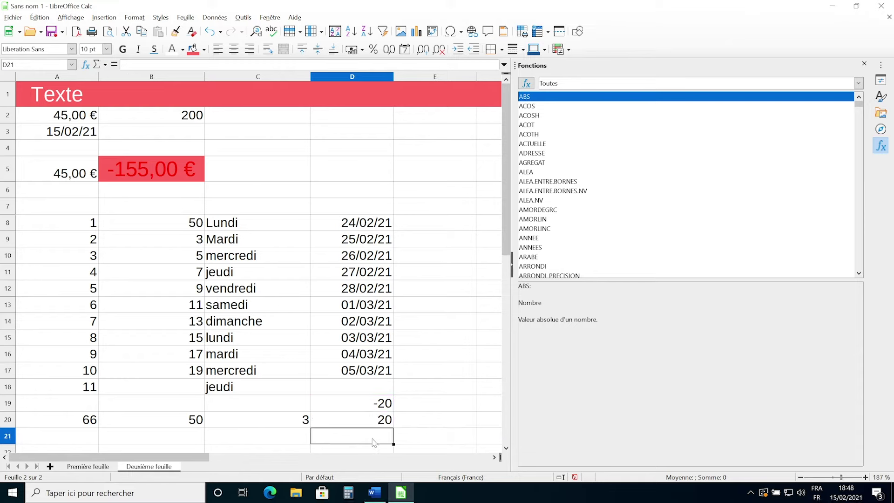
left_click(382, 421)
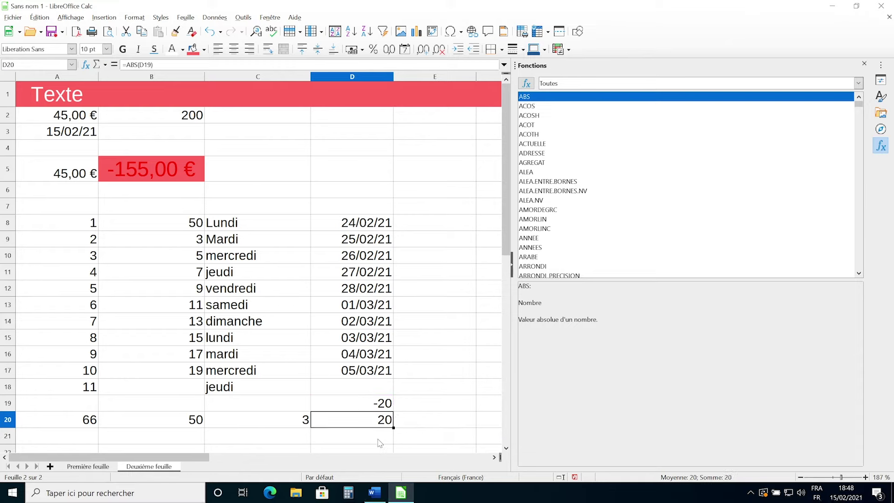
left_click(540, 267)
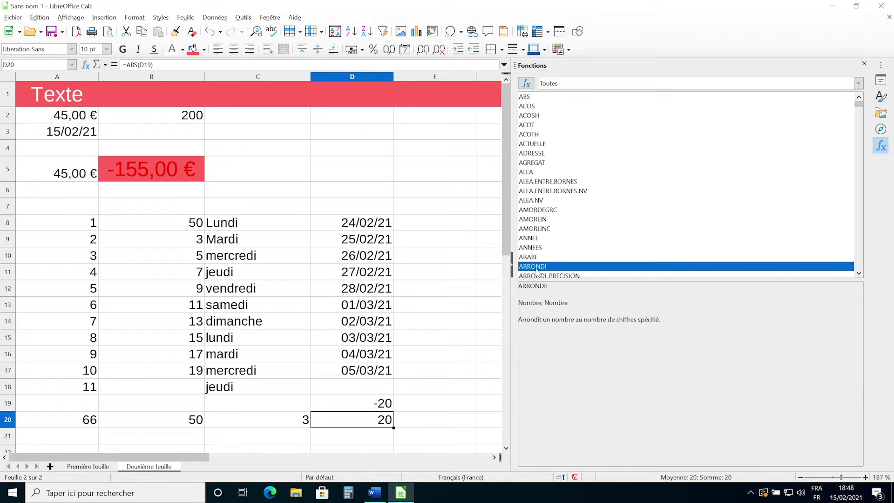
scroll(395, 382, "down", 2)
Step: Enter 0,5 in cell A22
scroll(419, 265, "down", 2)
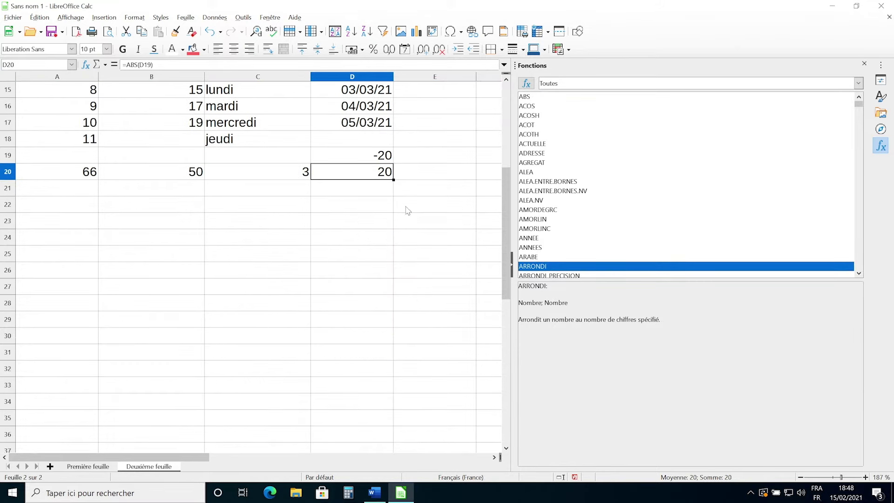
left_click(96, 188)
left_click(92, 205)
type("0,5")
key("Return")
left_click(78, 201)
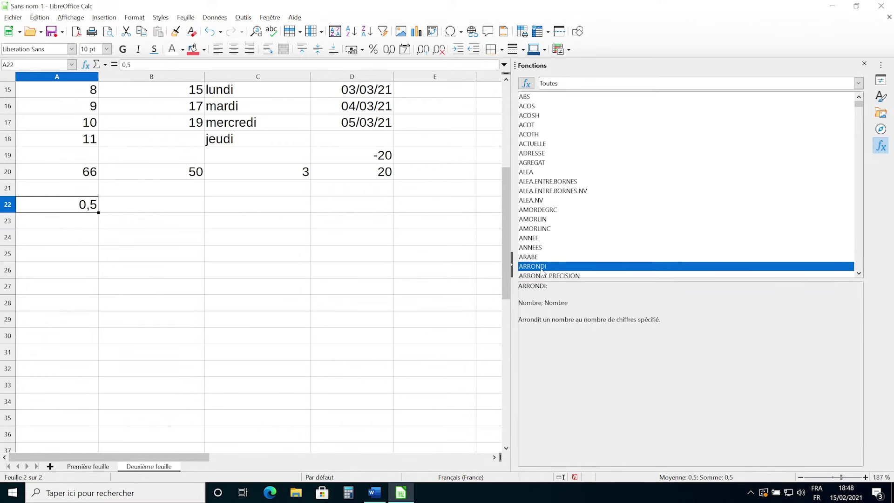
Step: Insert =ARRONDI(A22;0) in B22 from the Functions panel, giving 1
left_click(162, 207)
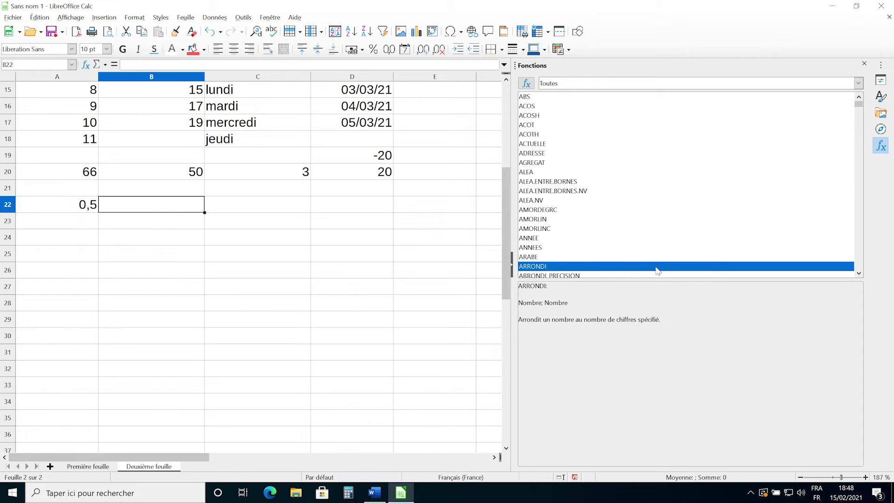
double_click(565, 267)
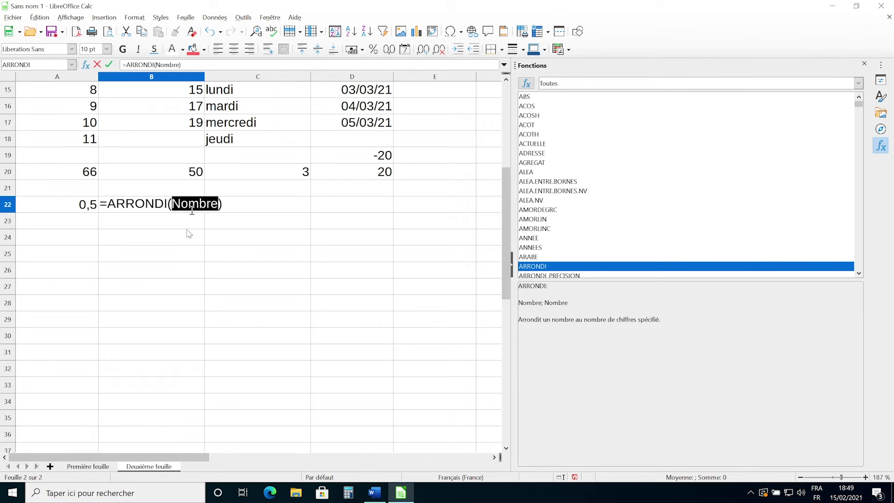
left_click(84, 207)
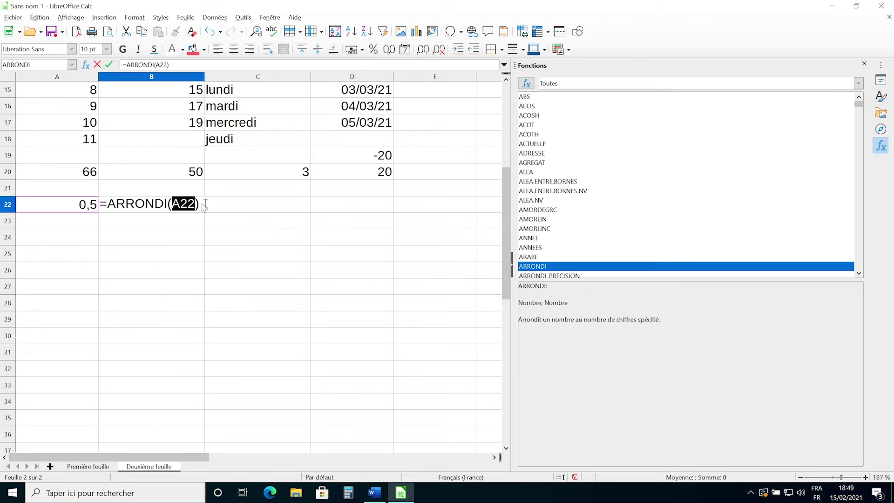
left_click(194, 203)
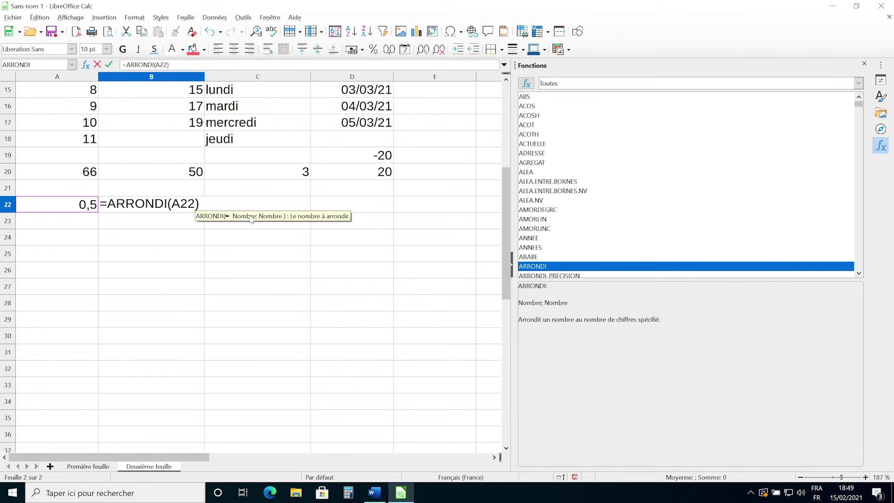
type(";")
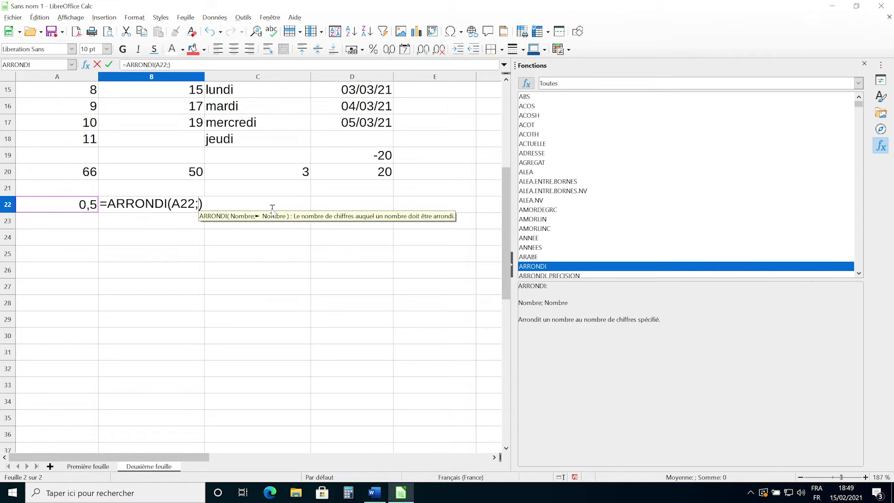
key("BackSpace")
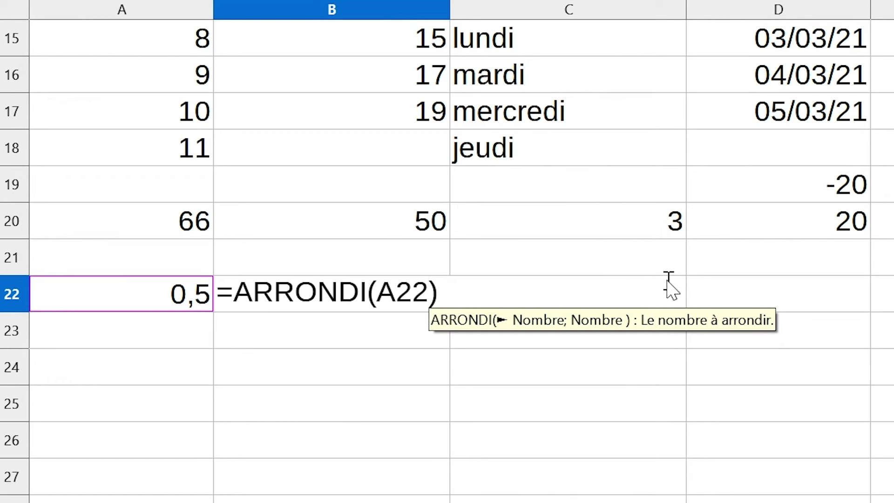
type(";")
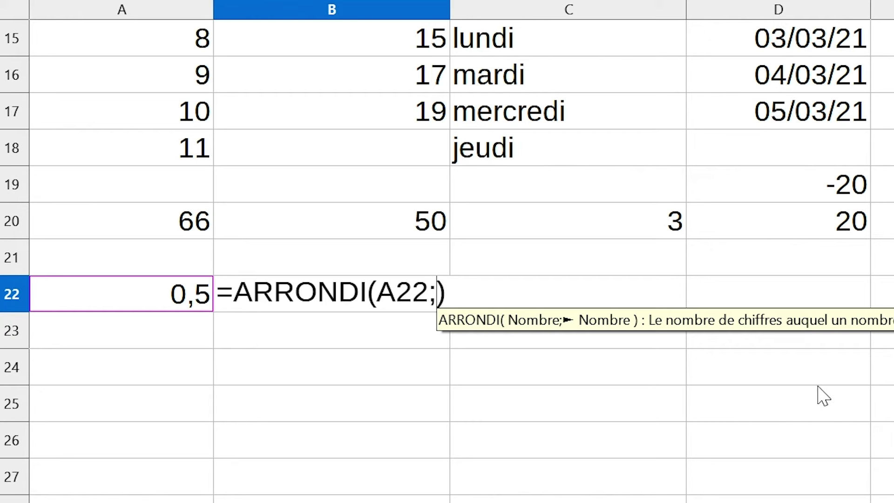
type("0")
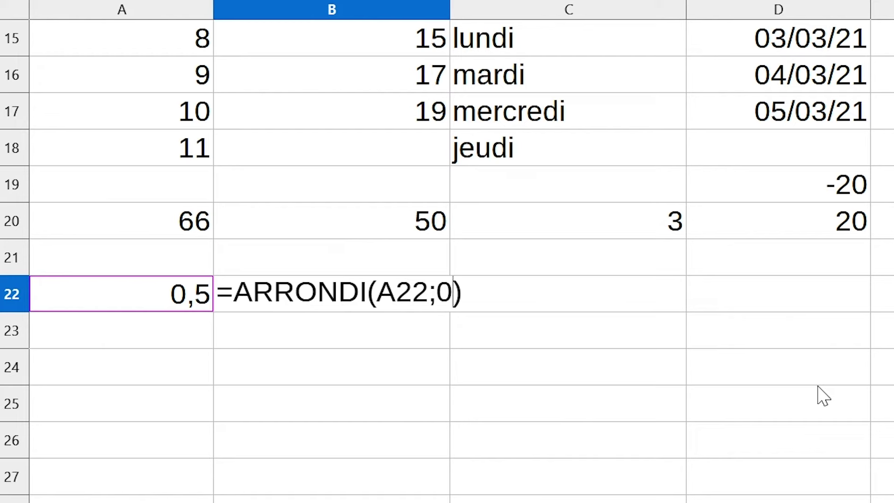
key("Right")
key("Return")
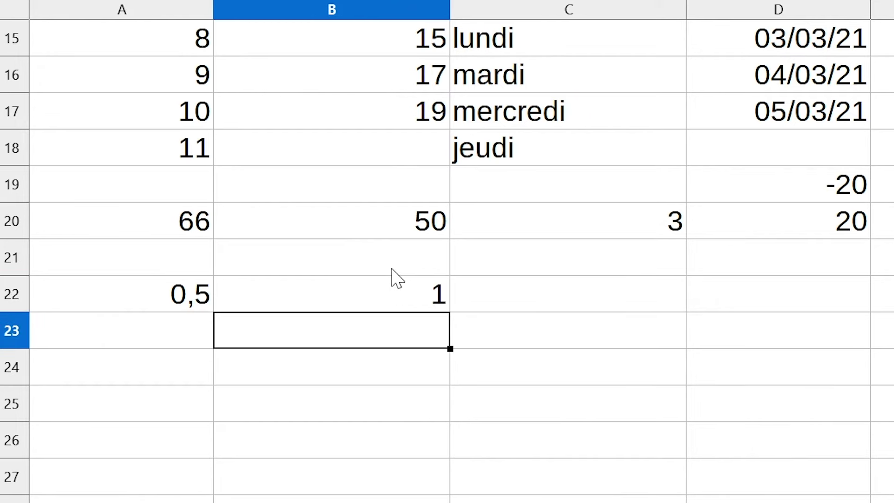
Step: Change A22 to 0,4 and edit B22 to =ARRONDI(A22;2)
left_click(398, 279)
left_click(202, 305)
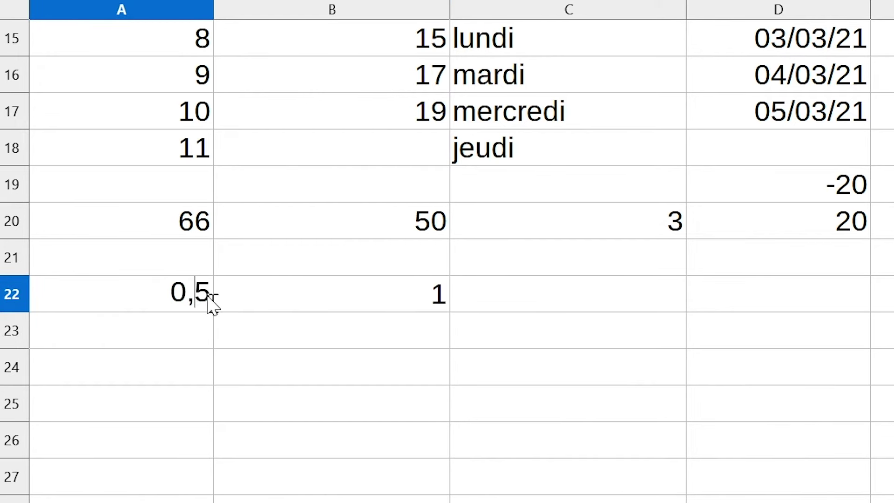
key("BackSpace")
type("4")
key("Return")
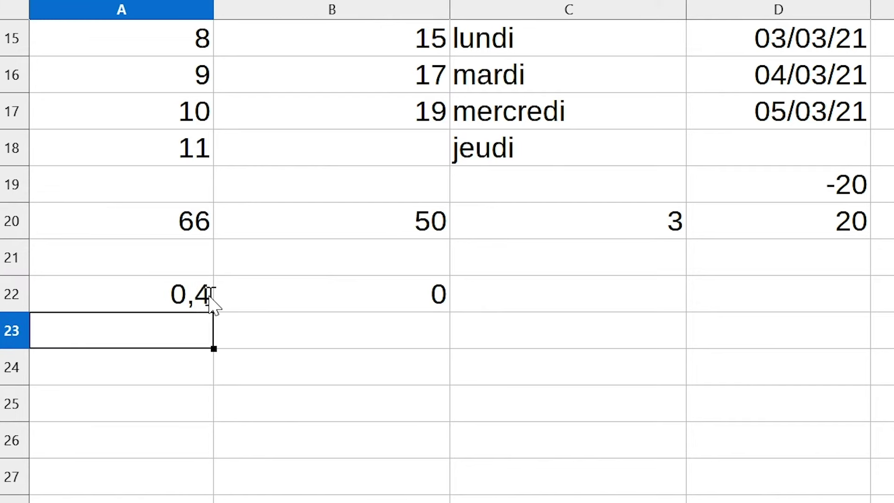
double_click(379, 293)
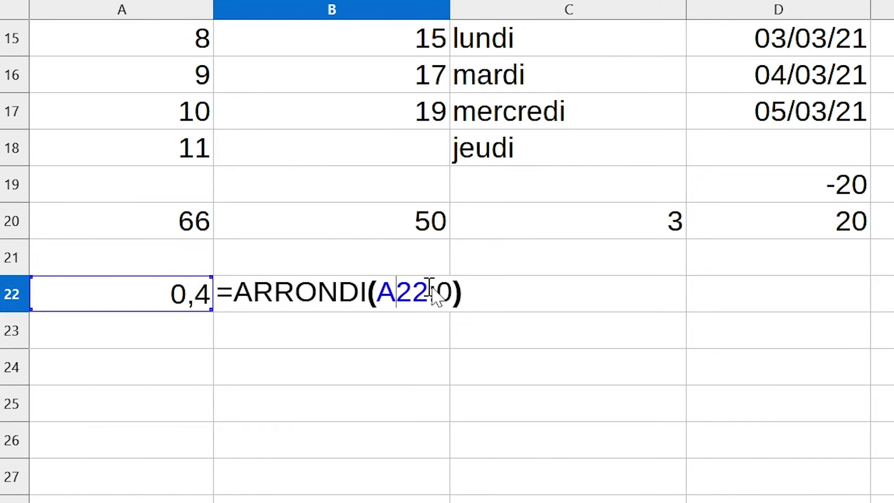
key("BackSpace")
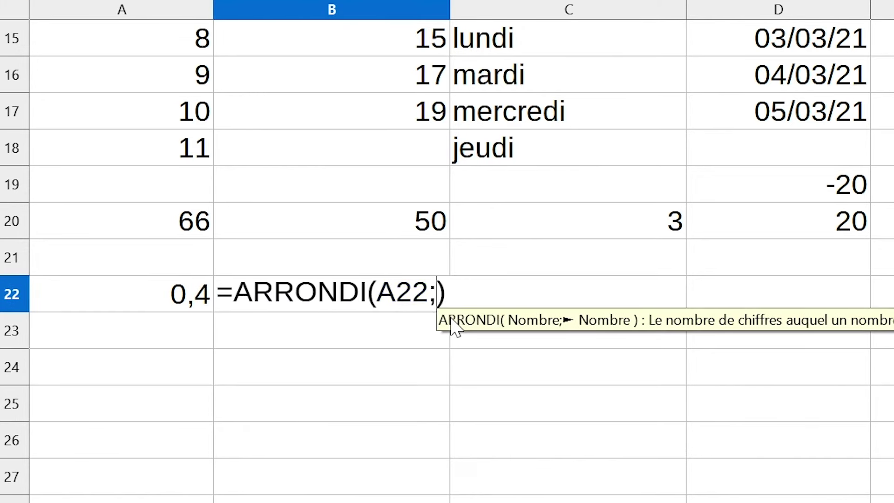
type("2")
key("Return")
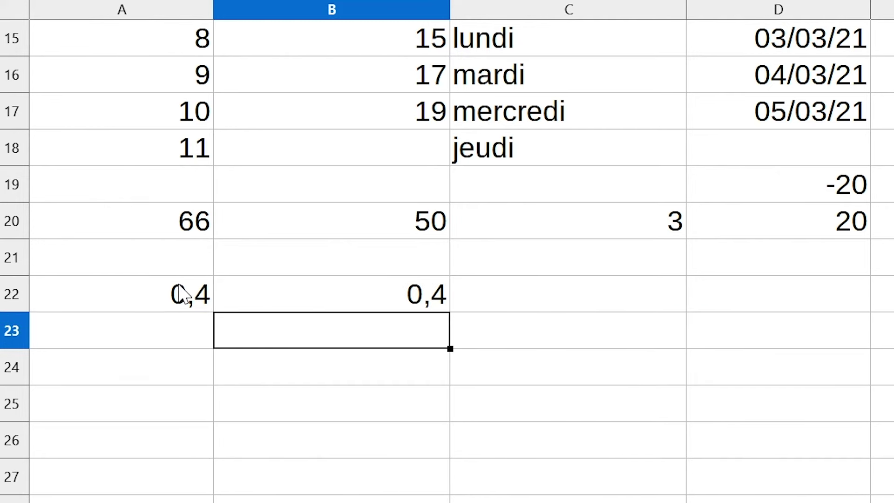
Step: Change A22 to 0,493309 so B22 rounds it to 0,49
double_click(177, 294)
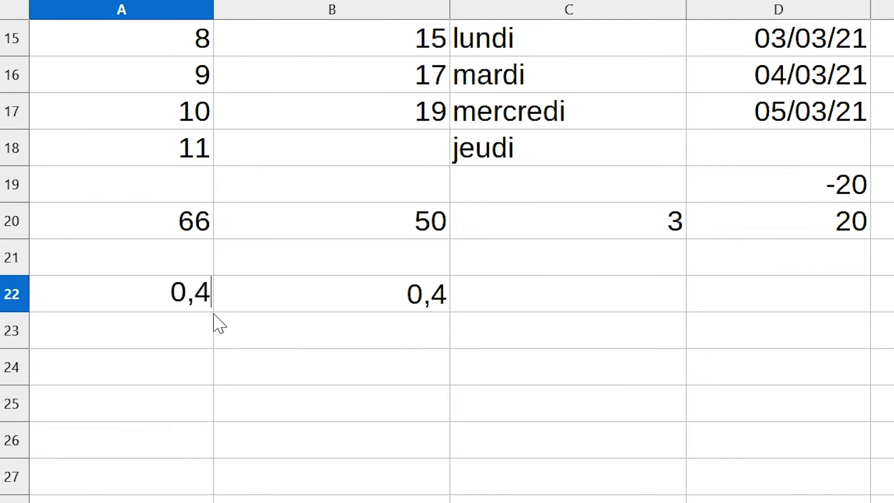
type("93309")
key("Return")
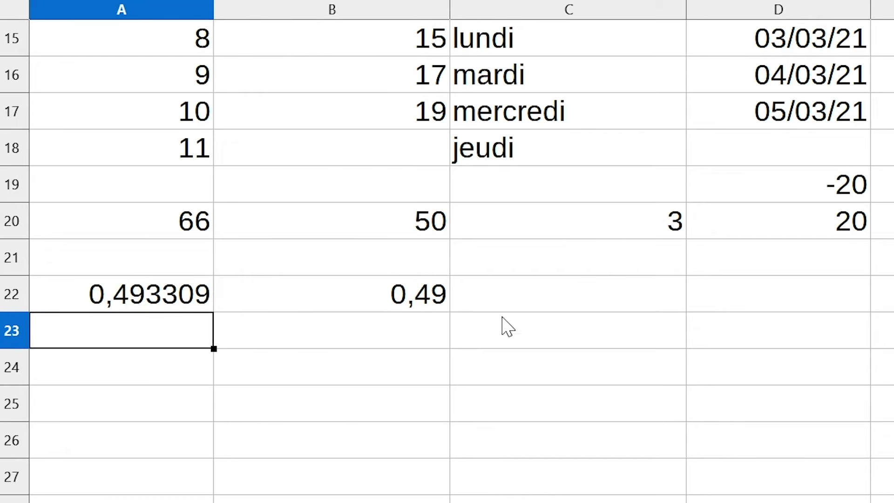
left_click(380, 294)
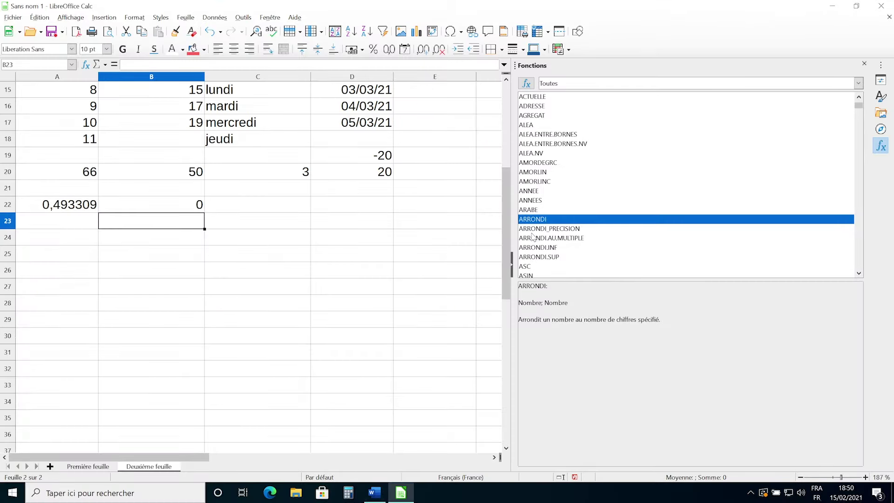
Step: Read the ARRONDI.INF and ARRONDI.SUP descriptions in the Functions panel
left_click(559, 248)
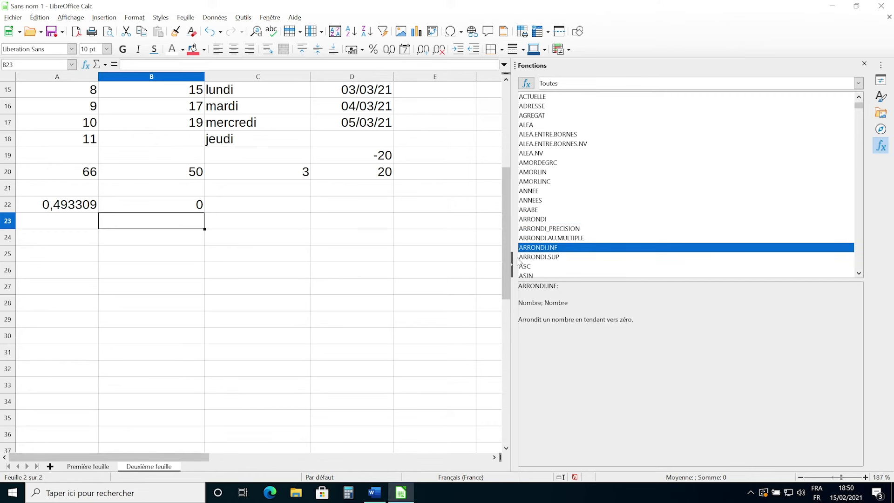
left_click(569, 257)
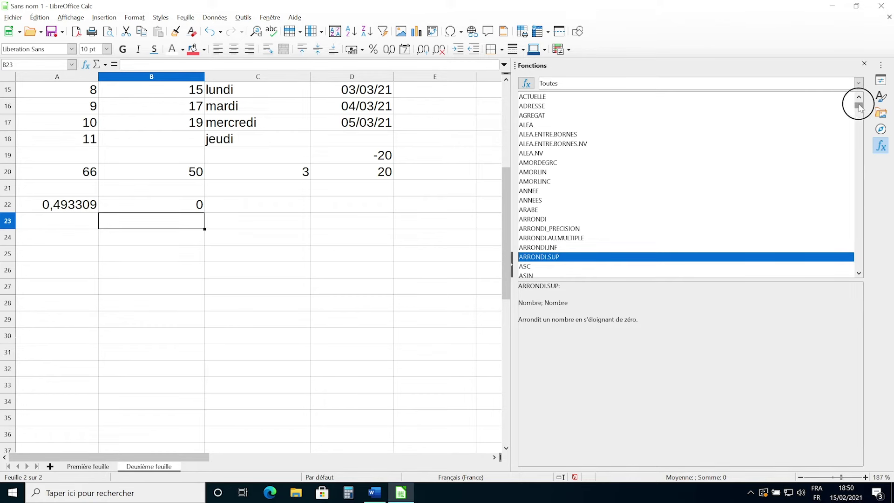
left_click_drag(858, 107, 858, 111)
Step: Insert =AUJOURDHUI() into B23 so it shows today's date, 15/02/21
left_click(675, 210)
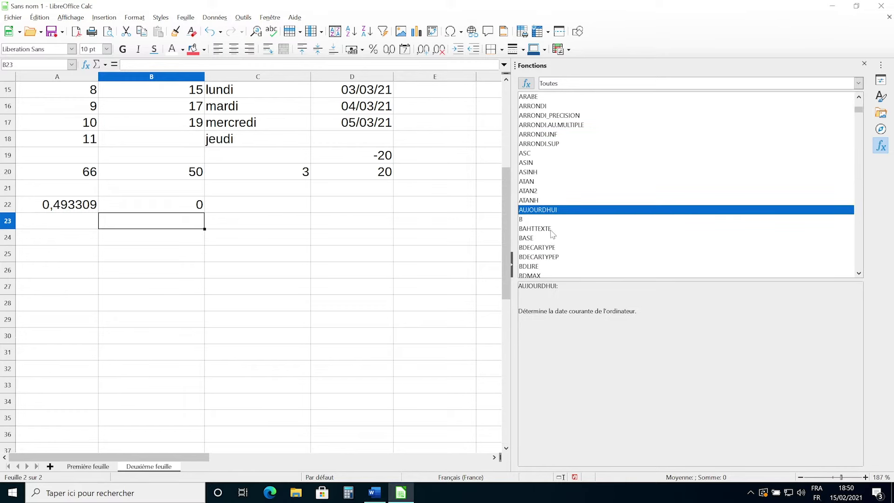
double_click(537, 211)
left_click(144, 253)
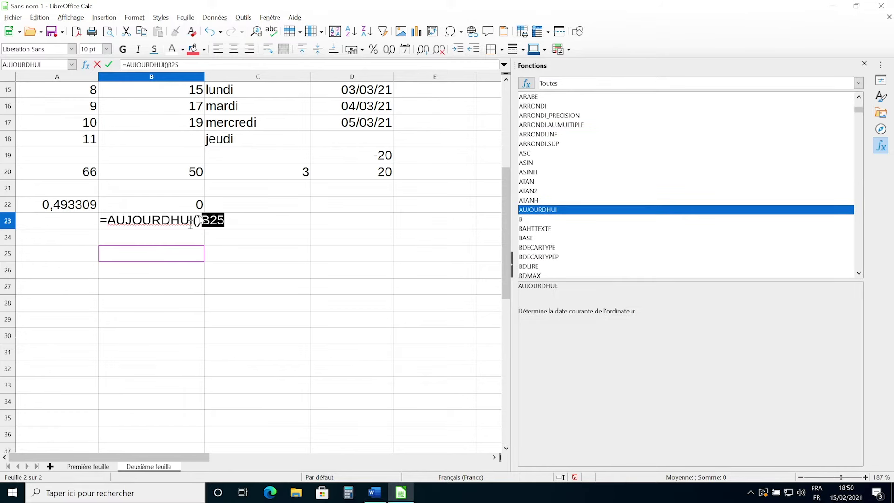
left_click(205, 219)
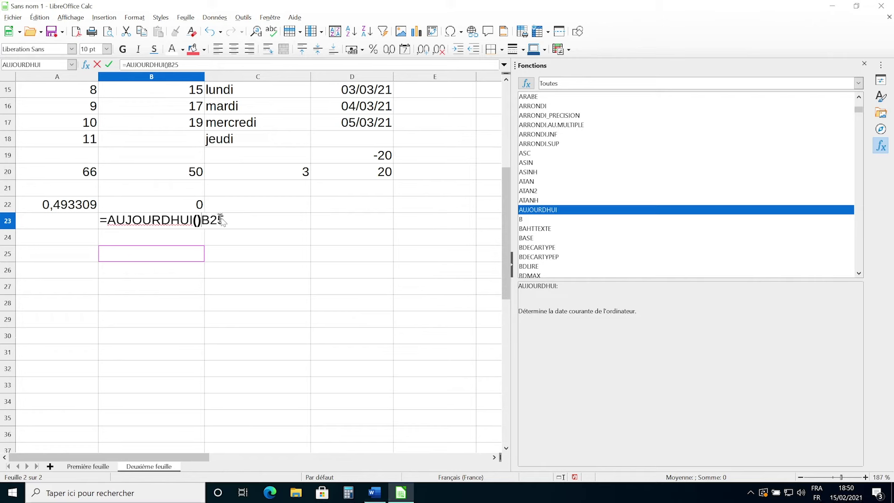
key("BackSpace")
key("BackSpace")
key("BackSpace")
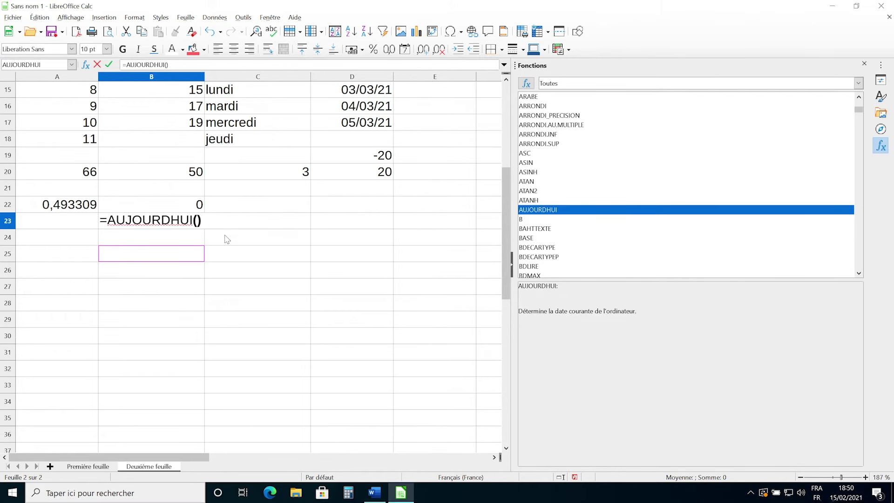
key("Return")
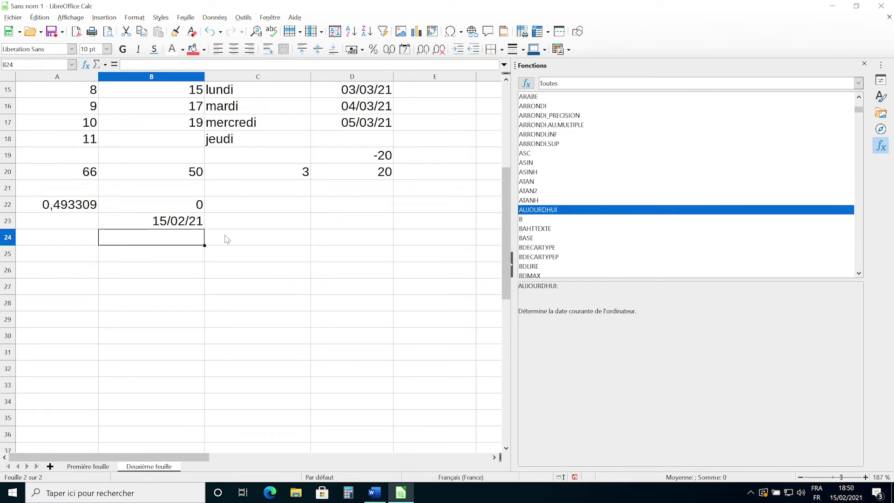
double_click(180, 220)
left_click_drag(192, 220, 203, 222)
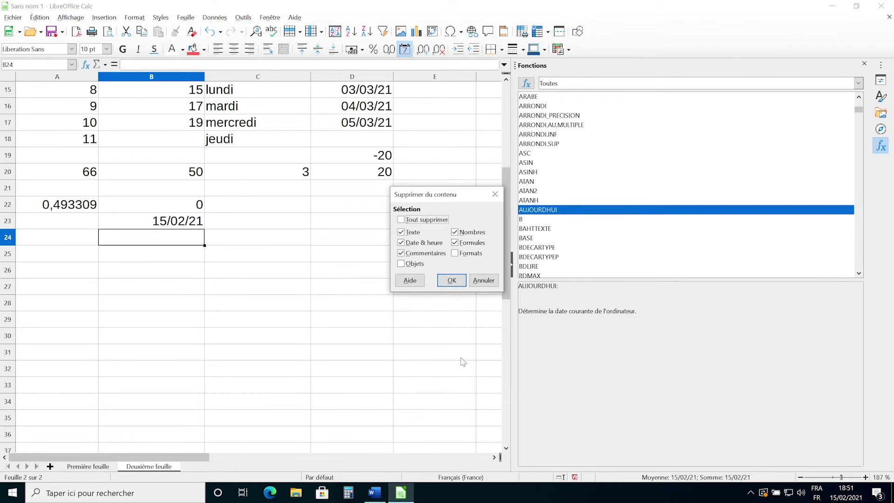
left_click(483, 279)
left_click(173, 220)
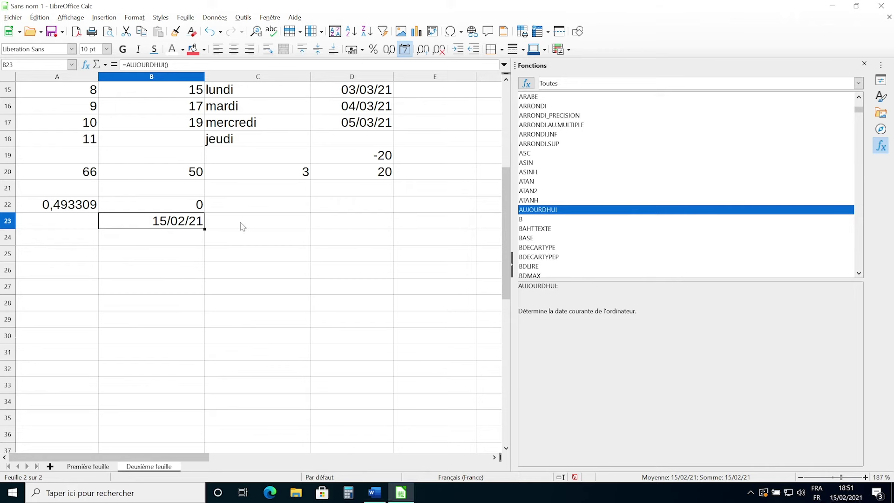
Step: Scroll through the sheet to review the formulas entered
scroll(614, 237, "down", 10)
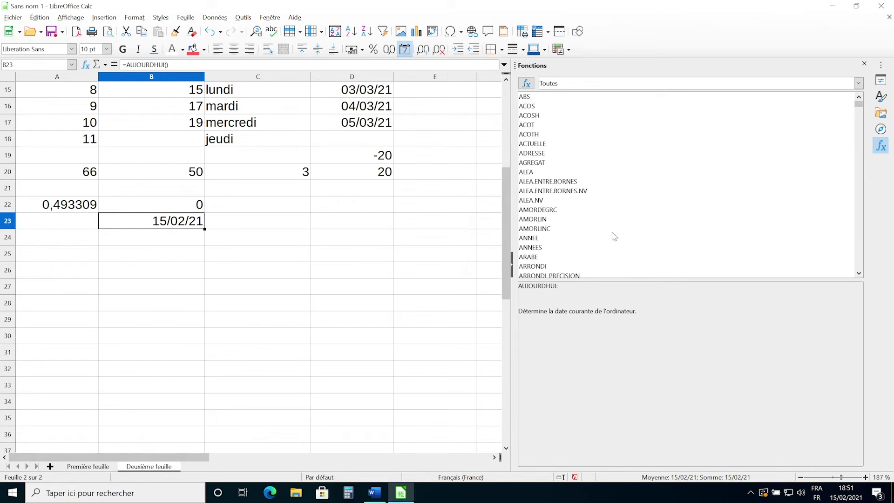
scroll(614, 236, "up", 3)
scroll(614, 236, "up", 3)
scroll(614, 237, "down", 5)
scroll(614, 236, "down", 5)
scroll(614, 237, "down", 5)
scroll(614, 236, "down", 5)
scroll(614, 236, "down", 10)
scroll(614, 236, "down", 10)
scroll(614, 236, "down", 10)
scroll(614, 236, "down", 10)
scroll(614, 236, "down", 8)
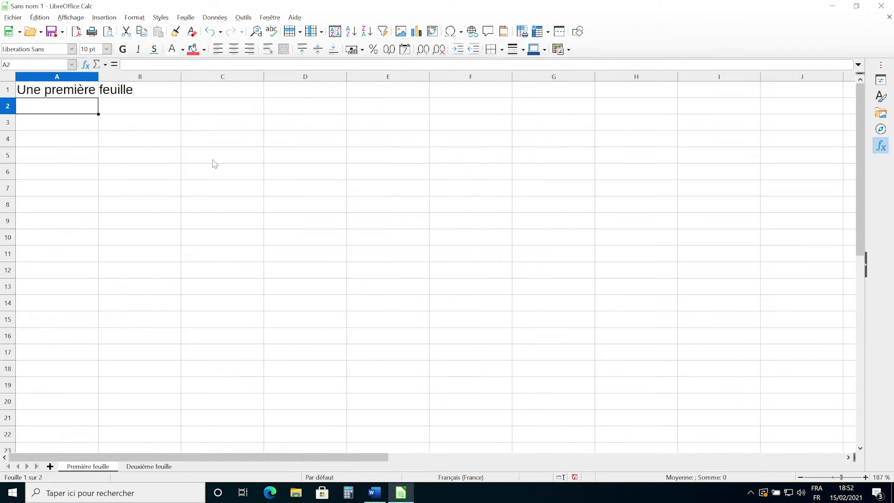
Step: Enter the heading 'Résultats d'un sondage' and the labels Pizza, Frites and Hamburgers in A6:A8
left_click(95, 138)
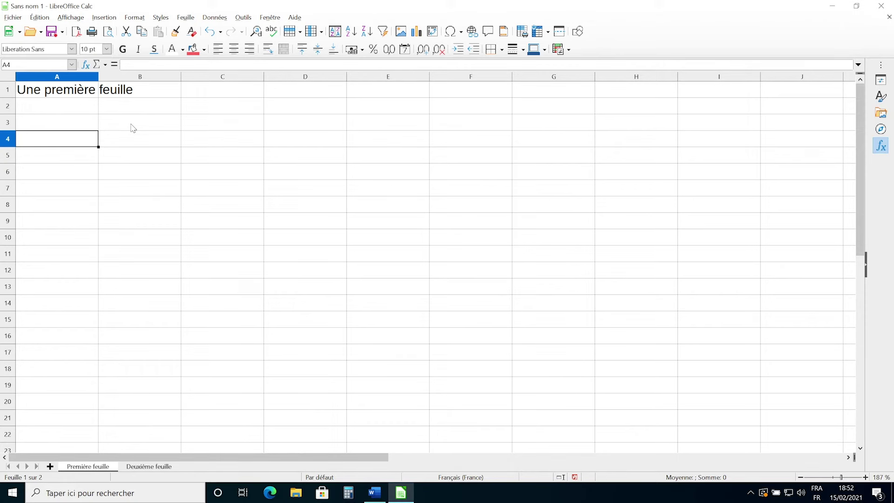
type("P")
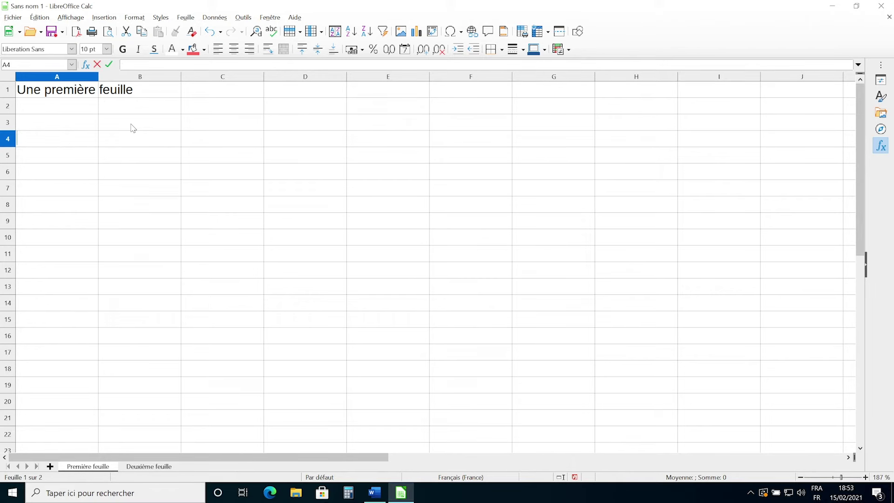
type("Résultatsd'un sondage")
key("Return")
key("Return")
type("Puz")
key("BackSpace")
key("BackSpace")
type("izza")
key("Return")
type("Frites")
key("Return")
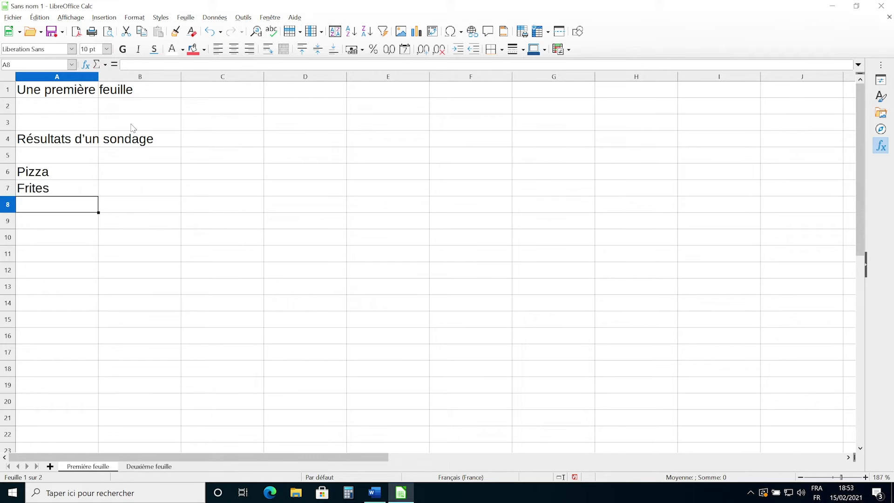
type("Hamburgers")
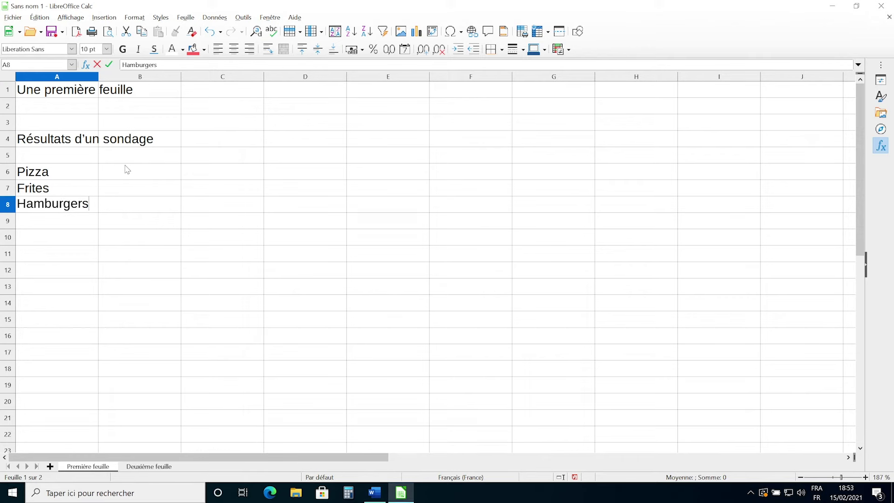
left_click(150, 170)
Step: Enter the shares 0,5, 0,3 and 0,2 in B6:B8
type("0,5")
key("Return")
type("0,3")
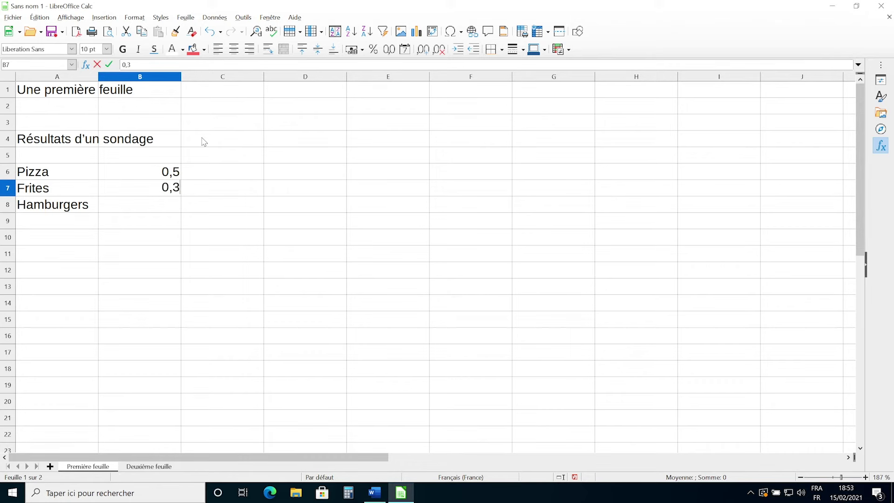
key("Return")
type("0,2")
key("Return")
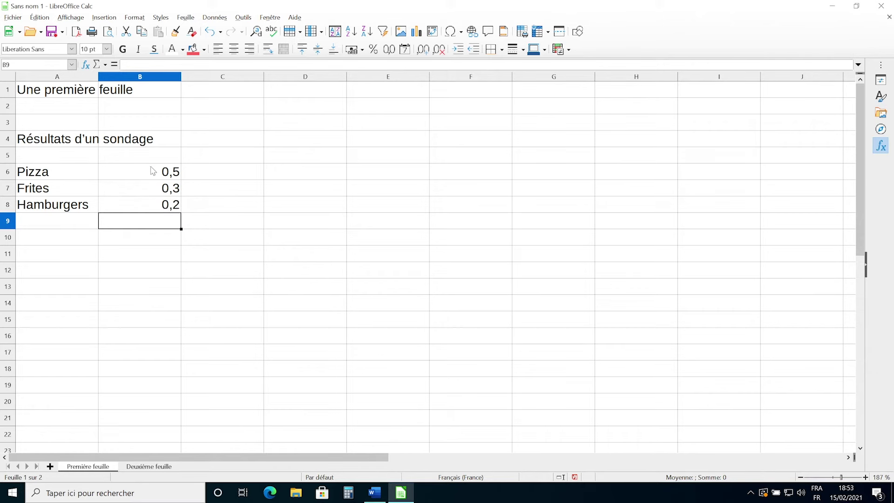
Step: Insert a pie (Secteur) chart from A6:B8 titled 'Plats favoris' with a legend
left_click_drag(55, 175, 172, 204)
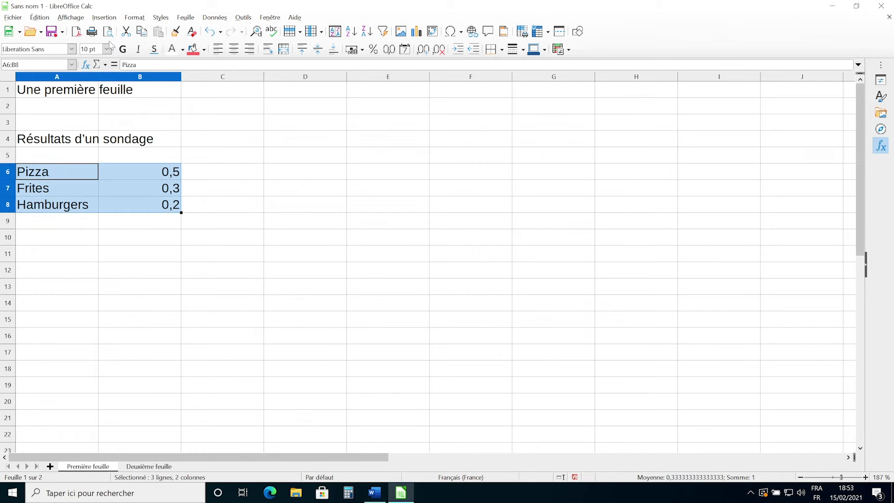
left_click(106, 18)
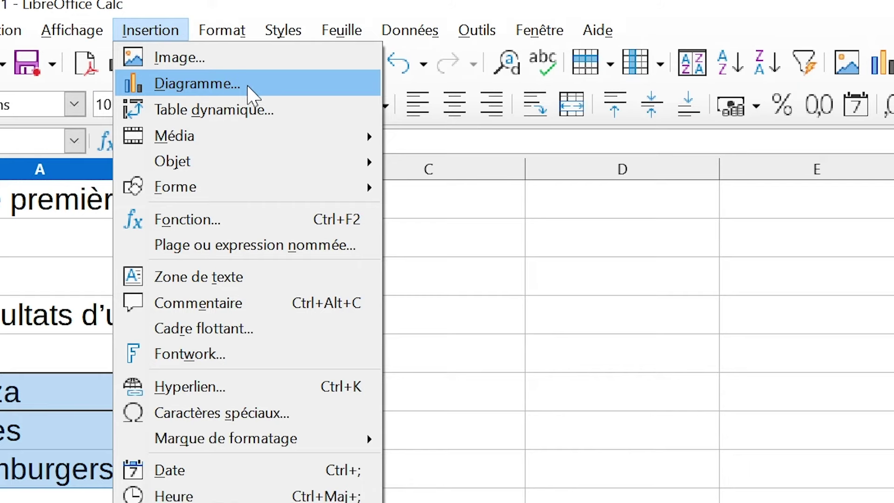
left_click(248, 91)
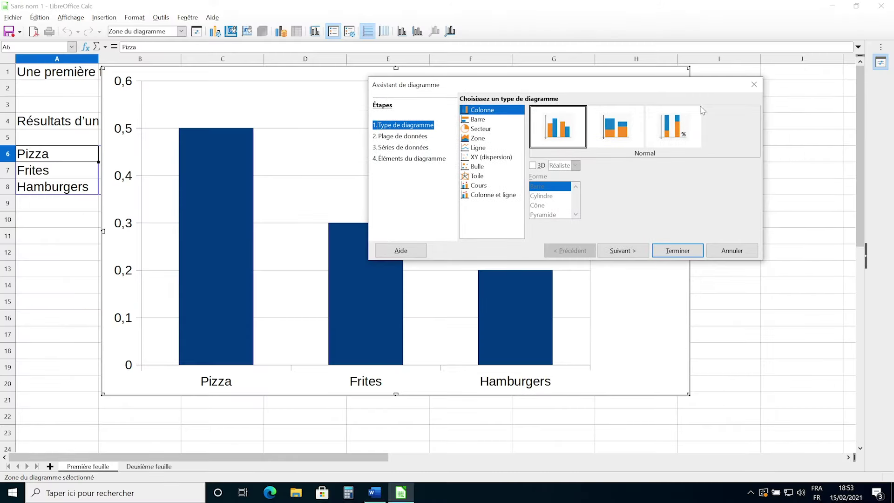
mouse_move(614, 84)
left_mouse_down()
mouse_move(753, 110)
mouse_move(663, 56)
left_mouse_up()
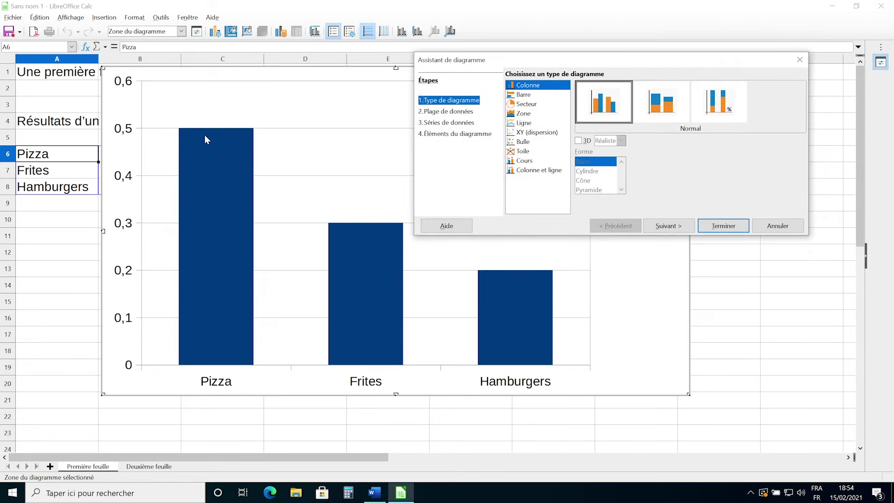
left_click_drag(595, 63, 488, 60)
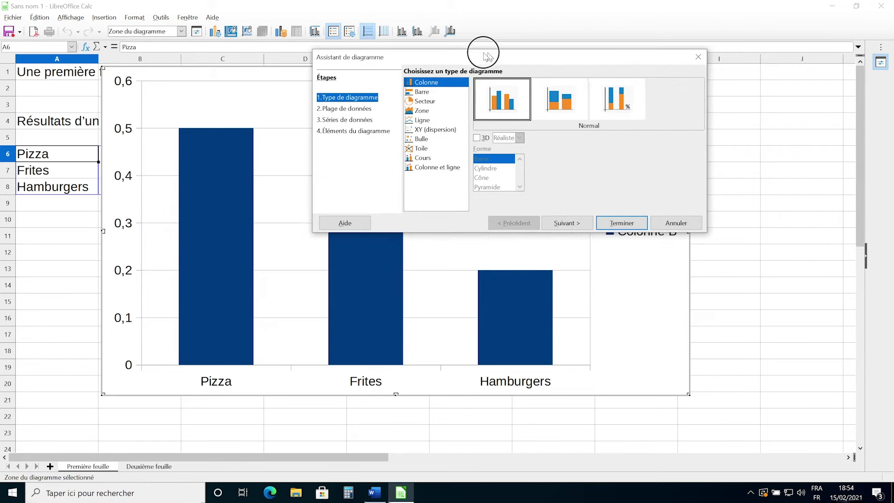
left_click(420, 101)
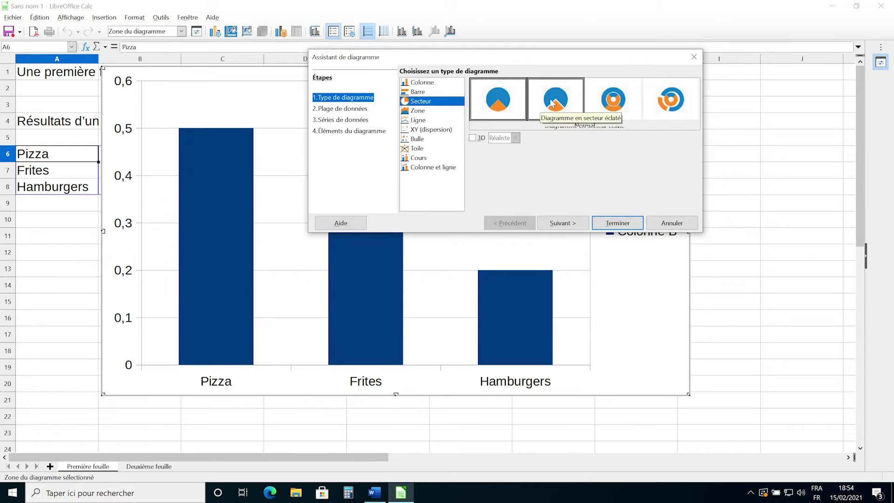
mouse_move(441, 62)
left_mouse_down()
mouse_move(572, 100)
mouse_move(487, 56)
left_mouse_up()
left_click(389, 102)
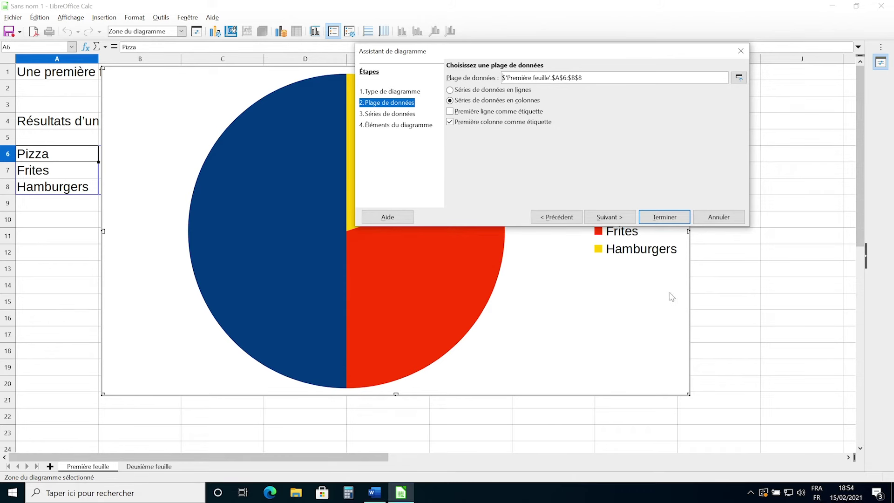
left_click(396, 125)
mouse_move(306, 62)
left_mouse_down()
mouse_move(293, 5)
mouse_move(312, 58)
mouse_move(488, 140)
mouse_move(439, 124)
mouse_move(445, 111)
left_mouse_up()
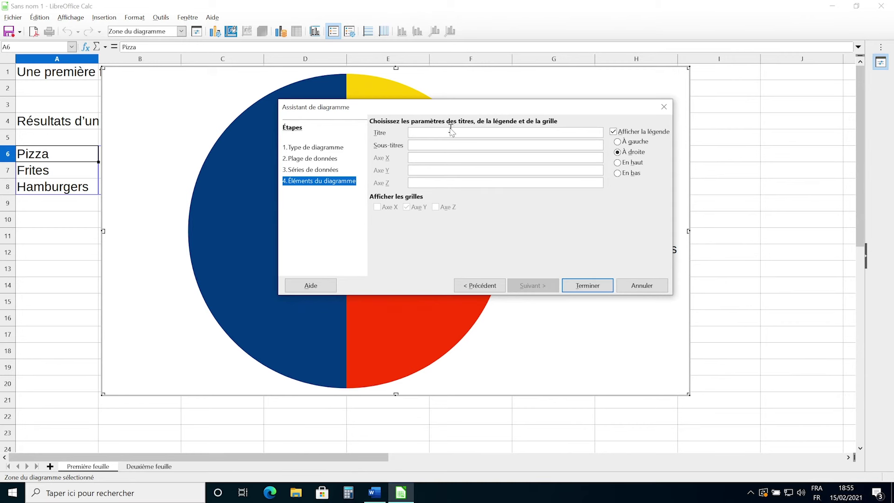
type("Plats favoris")
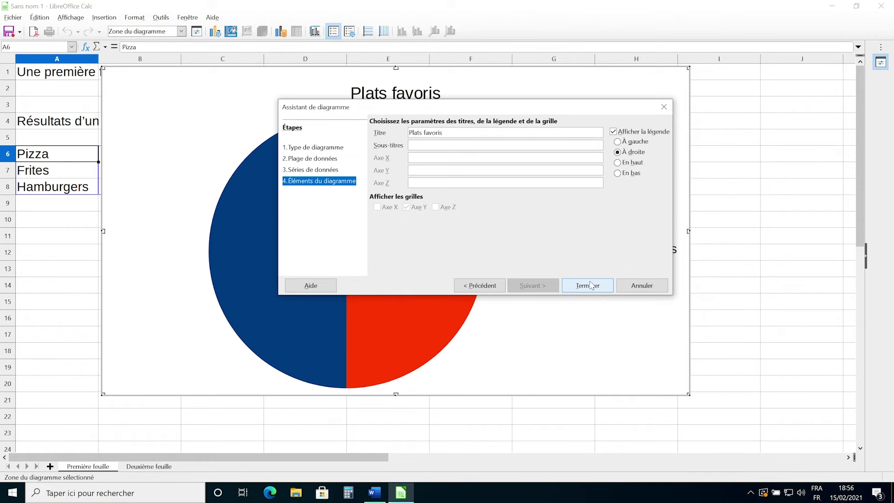
left_click(580, 282)
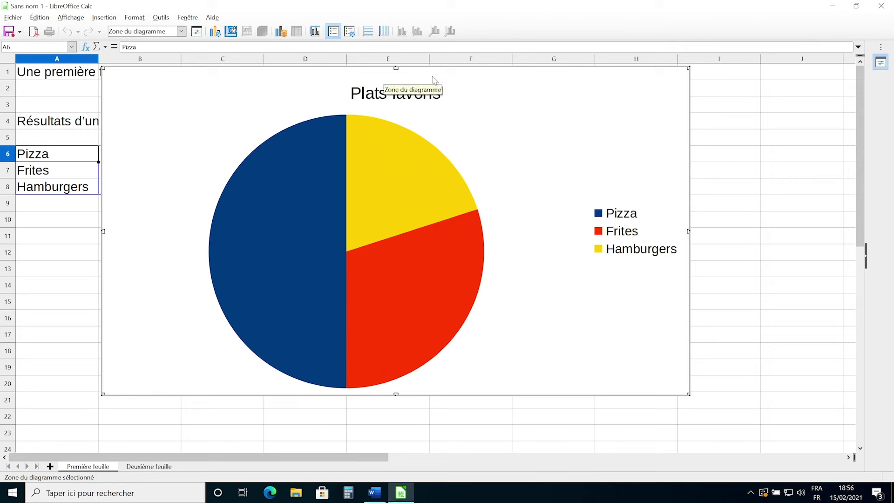
Step: Move the pie chart to the right, beside the survey table
left_click_drag(471, 100, 604, 120)
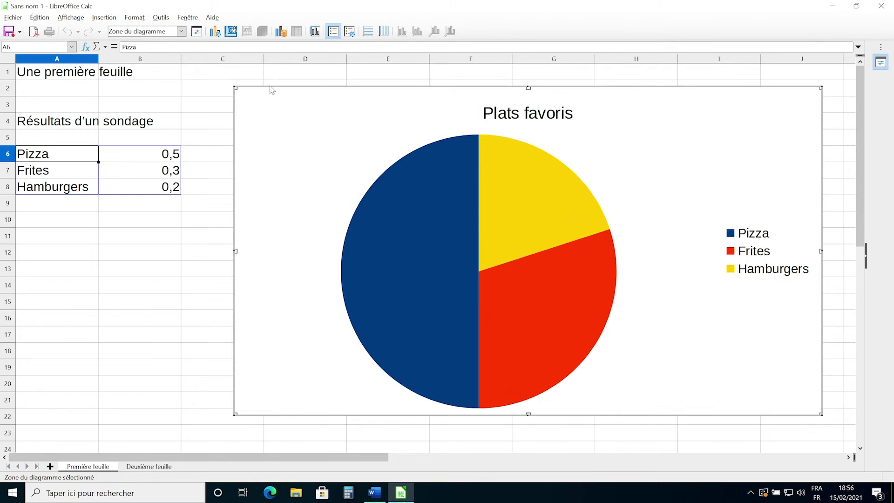
left_click_drag(236, 88, 413, 228)
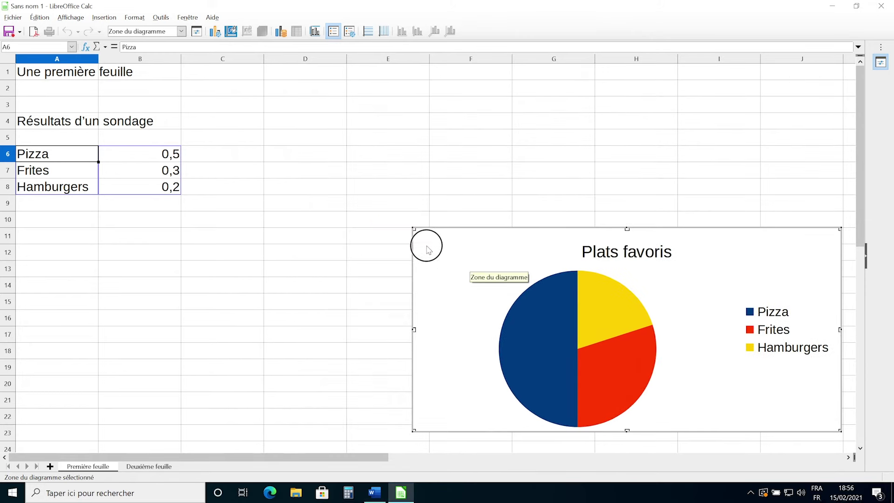
left_click(445, 227)
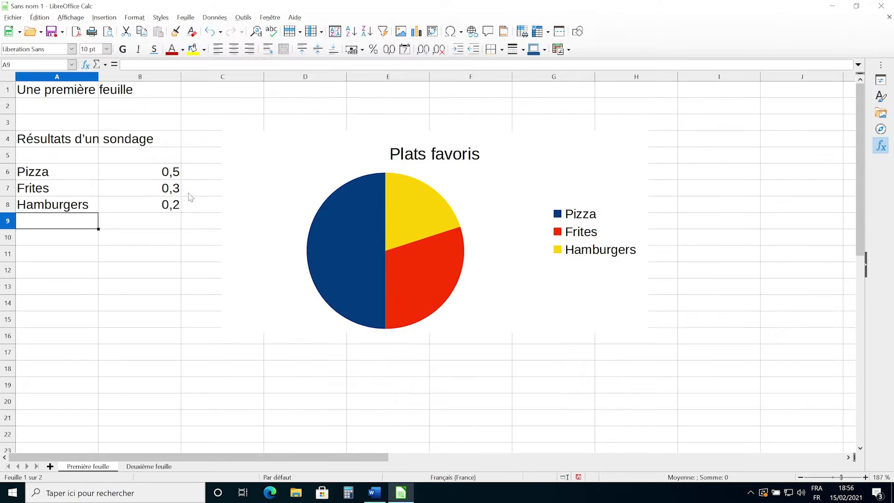
Step: Change the Pizza value in B6 to 0,2 and the Frites value in B7 to 0,6
left_click(170, 189)
double_click(172, 187)
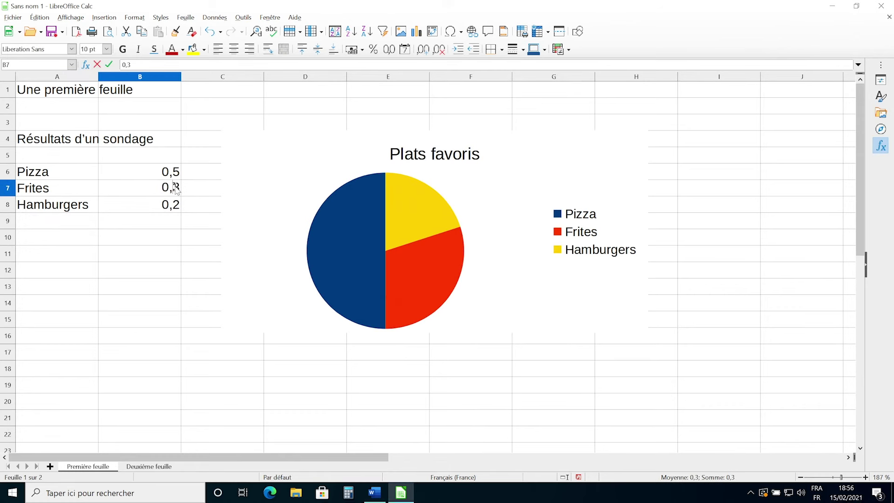
left_click(176, 173)
double_click(177, 173)
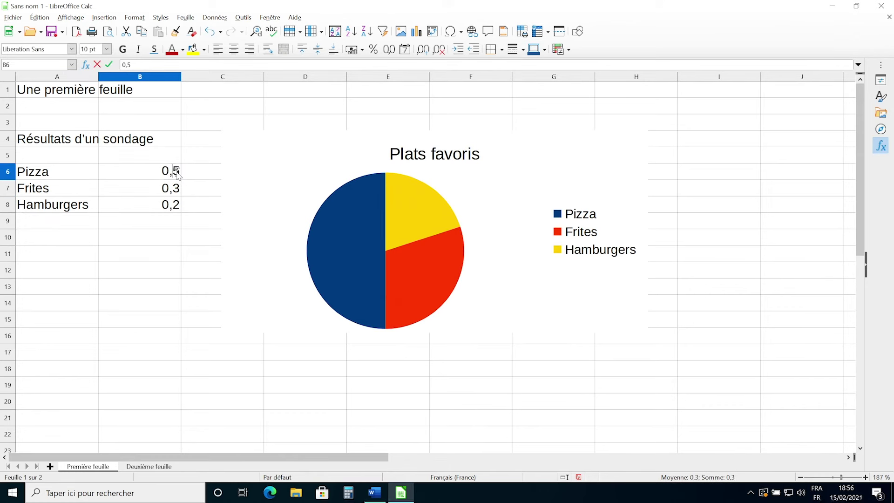
key("BackSpace")
type("2")
key("Return")
double_click(179, 189)
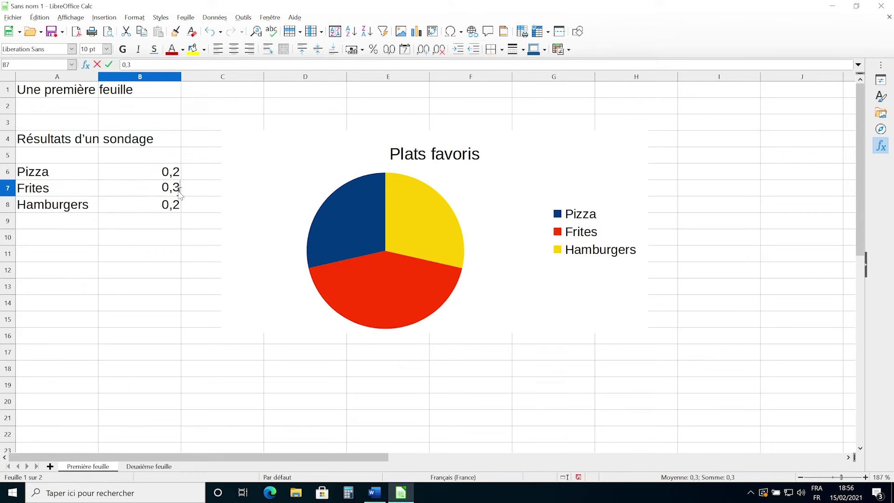
key("BackSpace")
type("6")
key("Return")
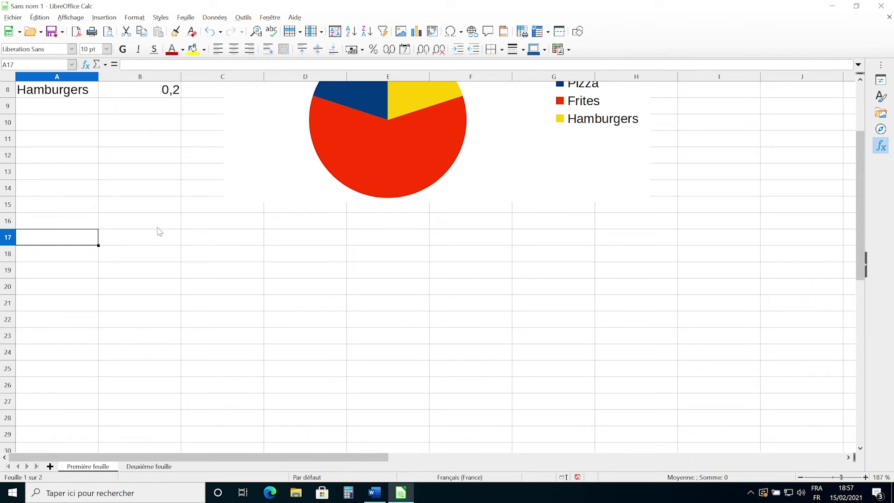
type("=")
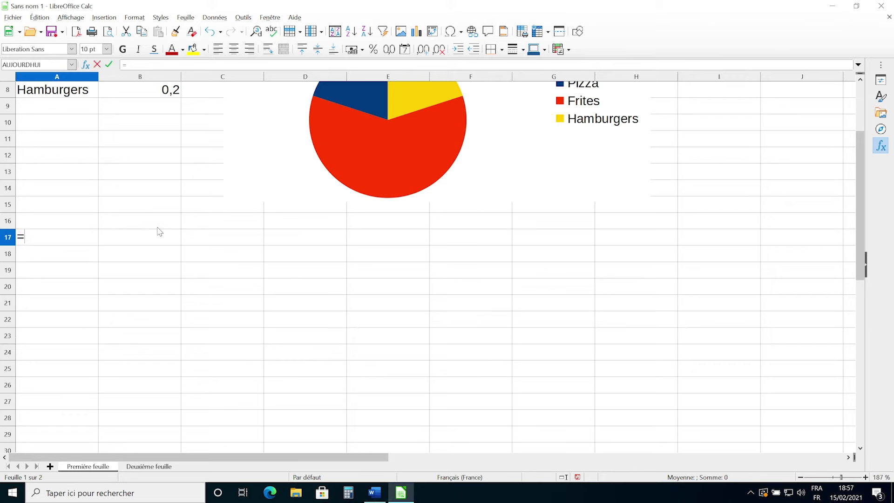
type("SI")
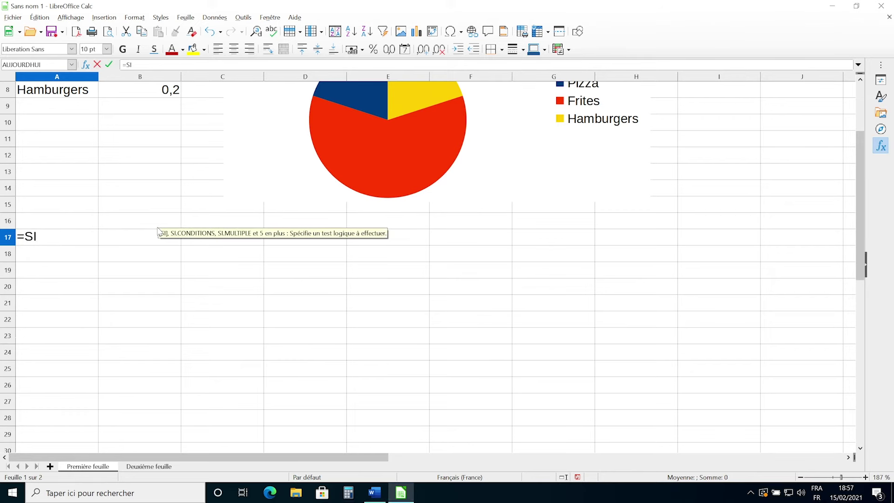
type("(")
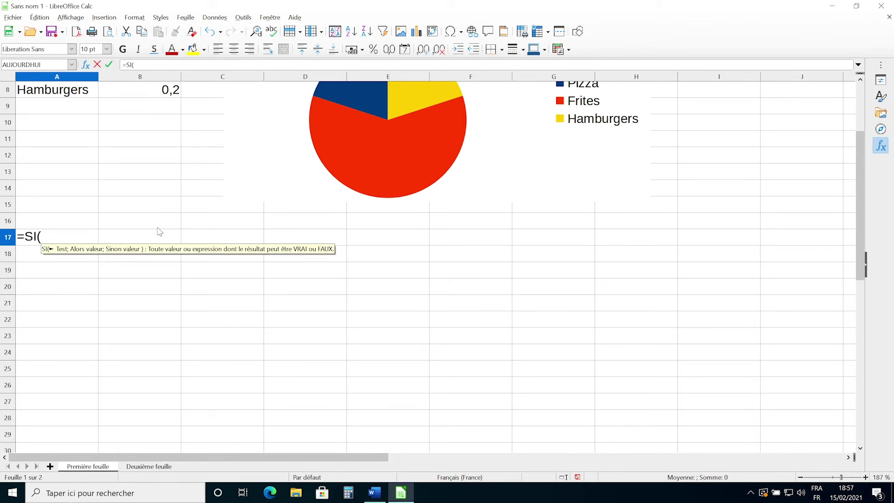
key("BackSpace")
key("BackSpace")
key("BackSpace")
key("BackSpace")
key("Return")
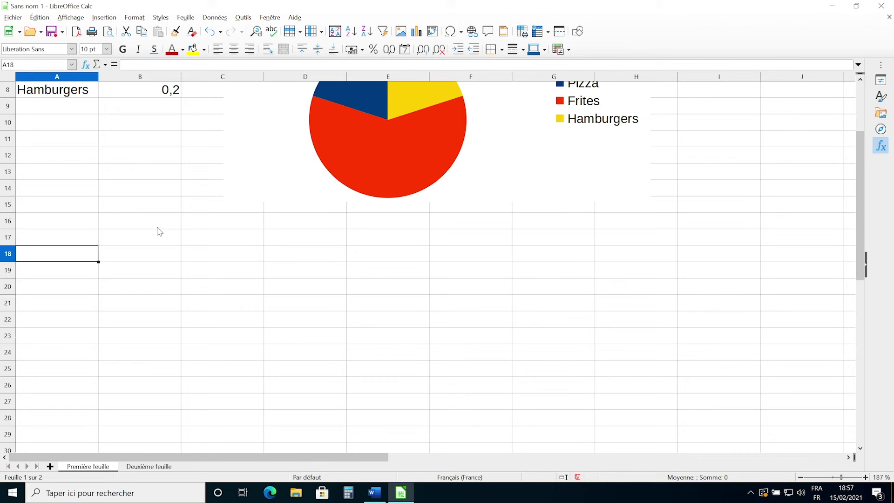
left_click(88, 222)
Step: Enter Température with the value 10 in A16:B16
type("Température")
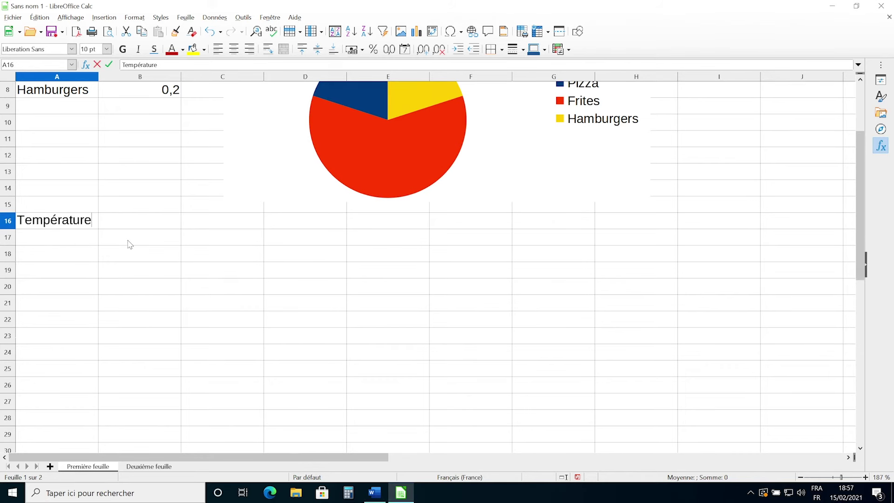
key("Tab")
type("1")
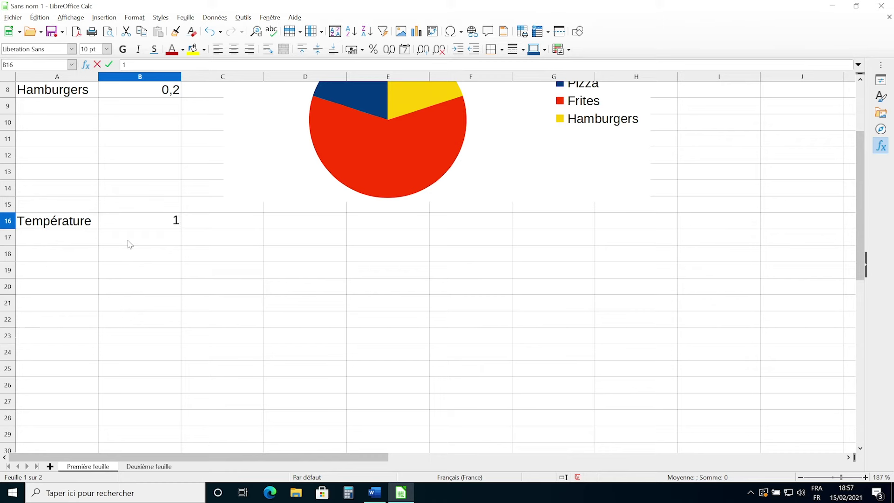
type("0")
key("Return")
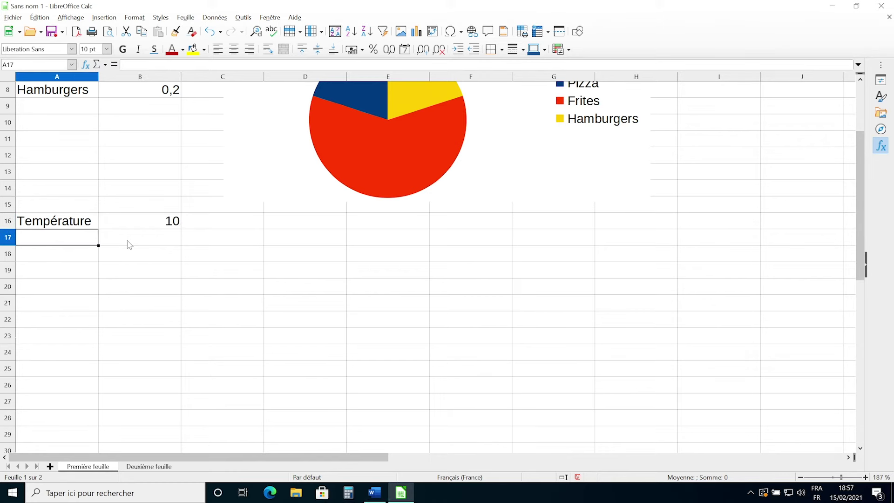
Step: Add the Vêtement heading with the rule > 10 and Pull in B17:C17
type("Vêtement")
key("Tab")
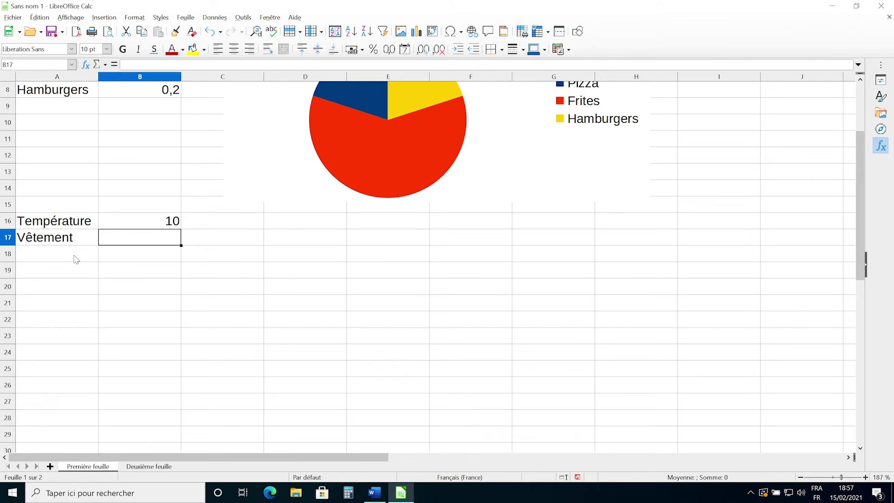
type("> 1")
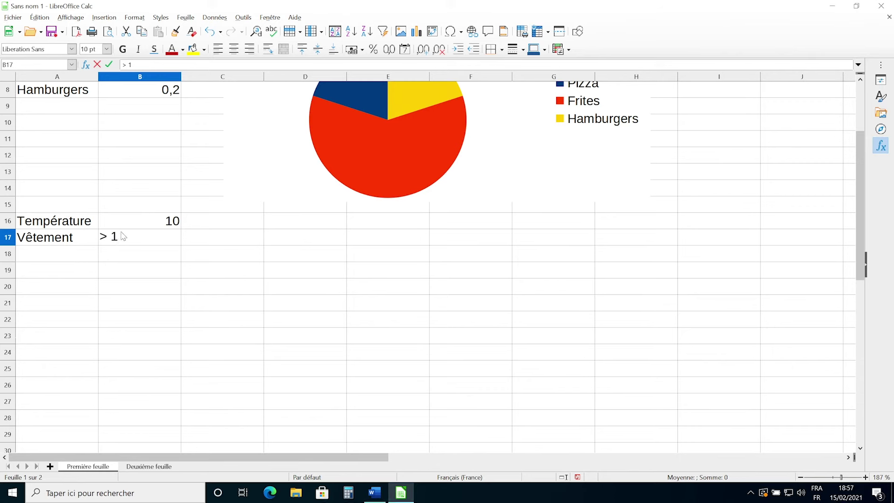
left_click_drag(98, 237, 108, 237)
left_click(131, 238)
type("0")
key("Return")
left_click(249, 239)
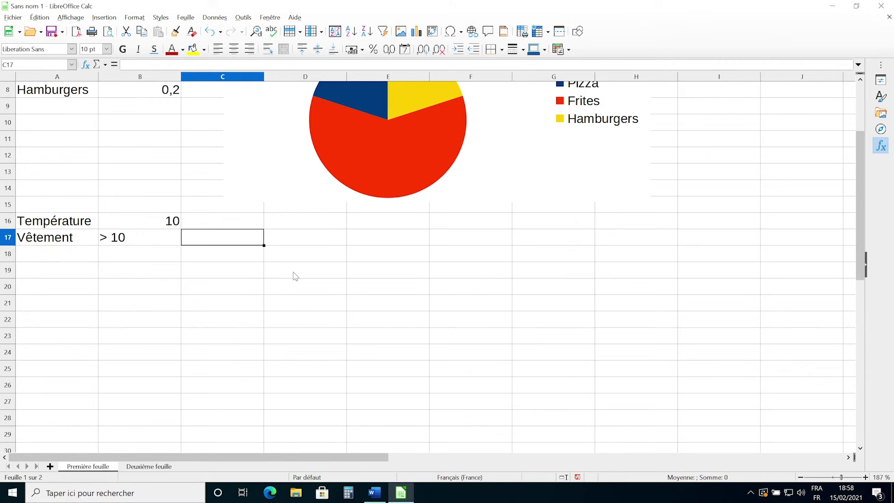
type("Pull")
key("Return")
Step: Add the rule < 10 with Veste in B18:C18
left_click(148, 251)
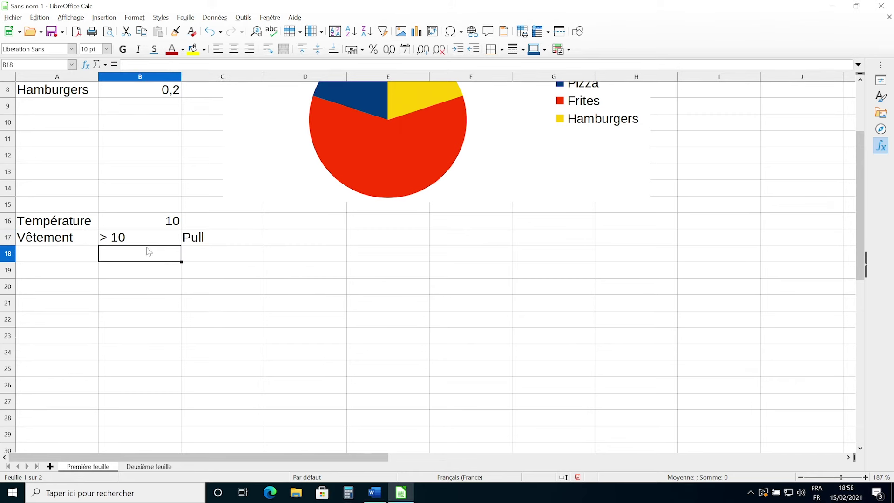
type("< 10")
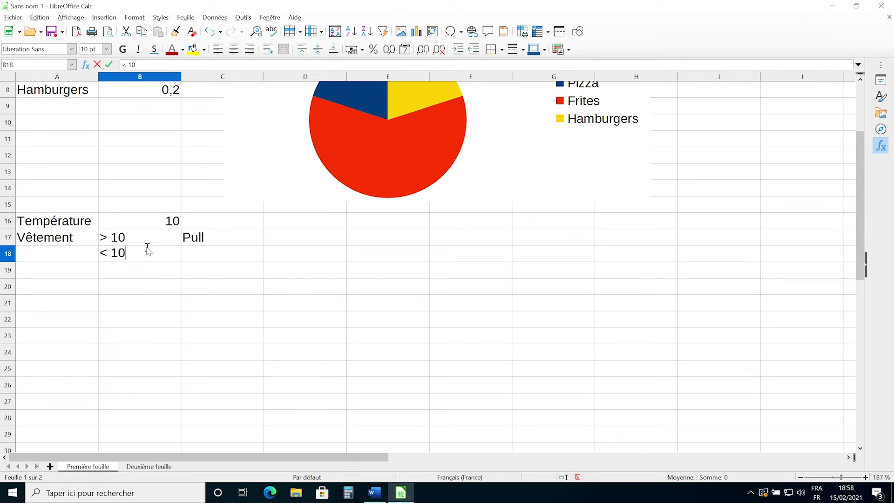
key("Tab")
type("m")
key("BackSpace")
type("M")
key("BackSpace")
type("Veste")
key("Return")
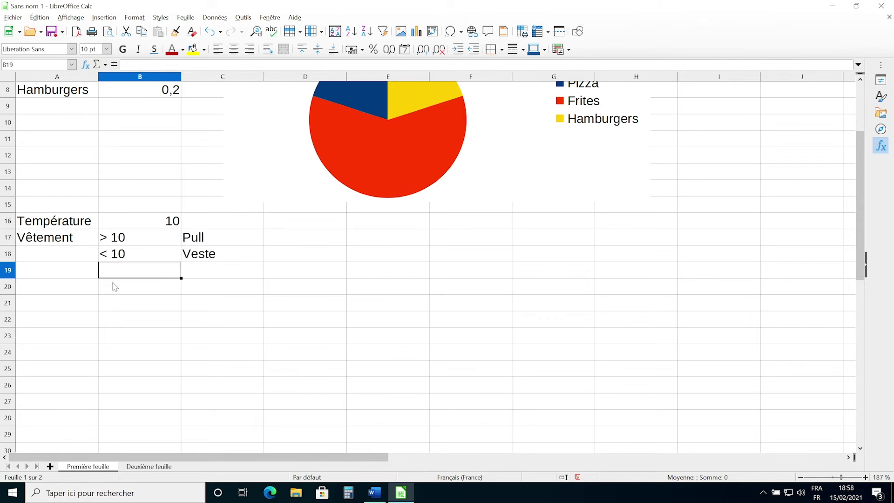
left_click(81, 275)
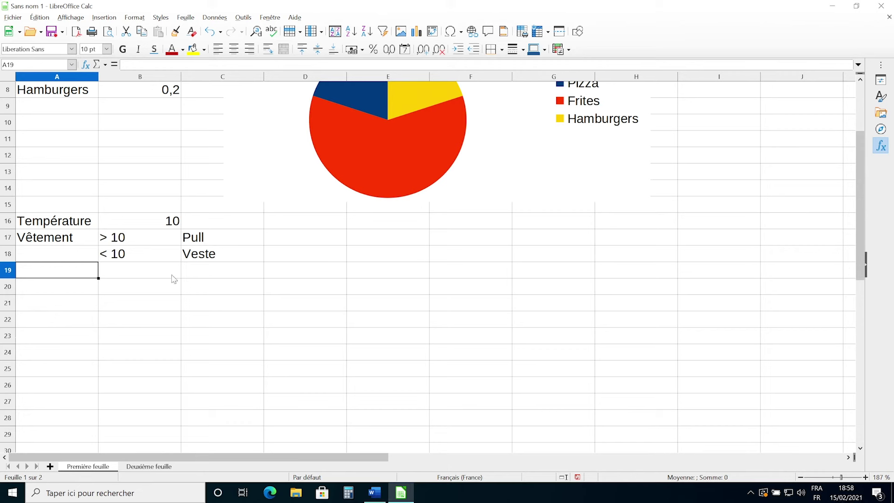
left_click(97, 284)
type("!")
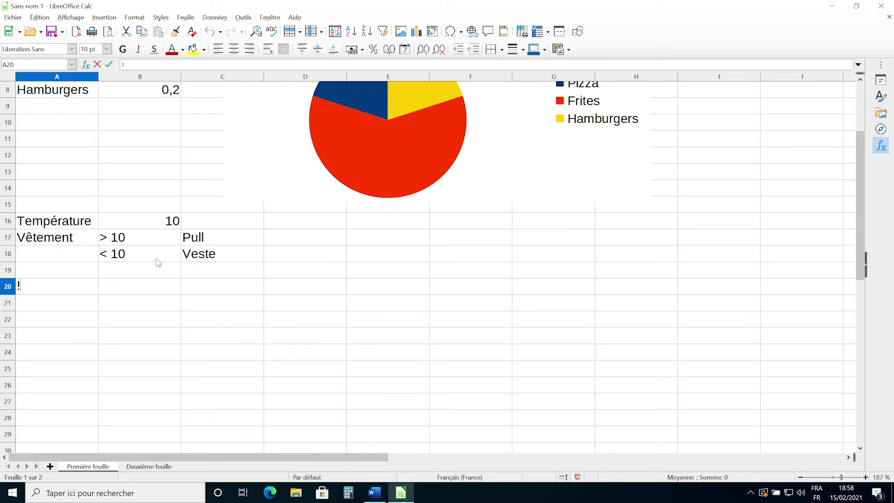
Step: Enter =SI(B16<10;"Veste";"Pull") in A20
type("=SI")
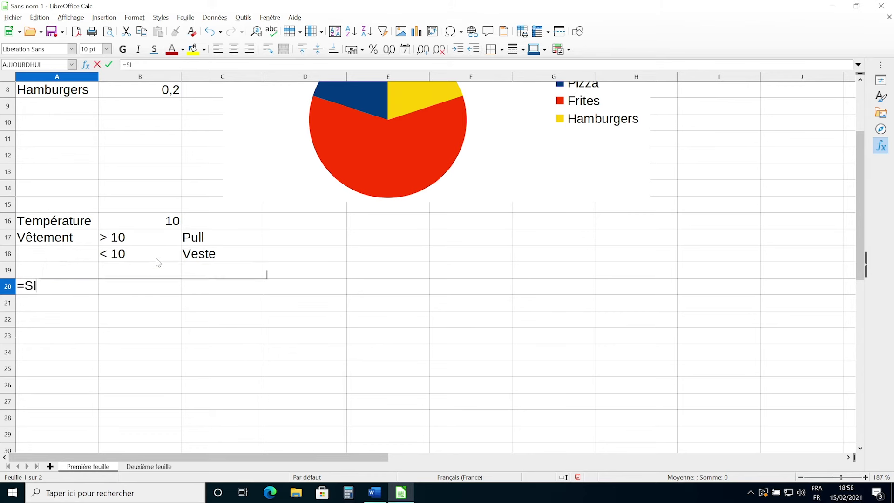
type("(")
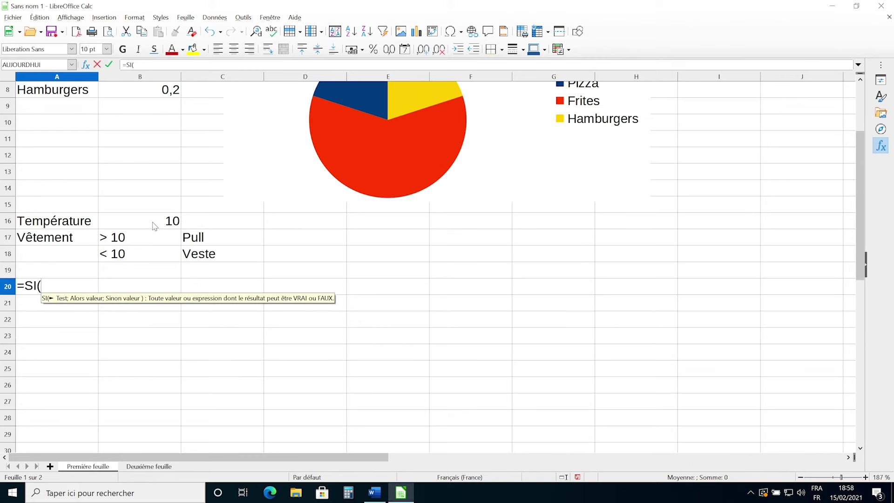
left_click(130, 222)
left_click(70, 285)
type(">")
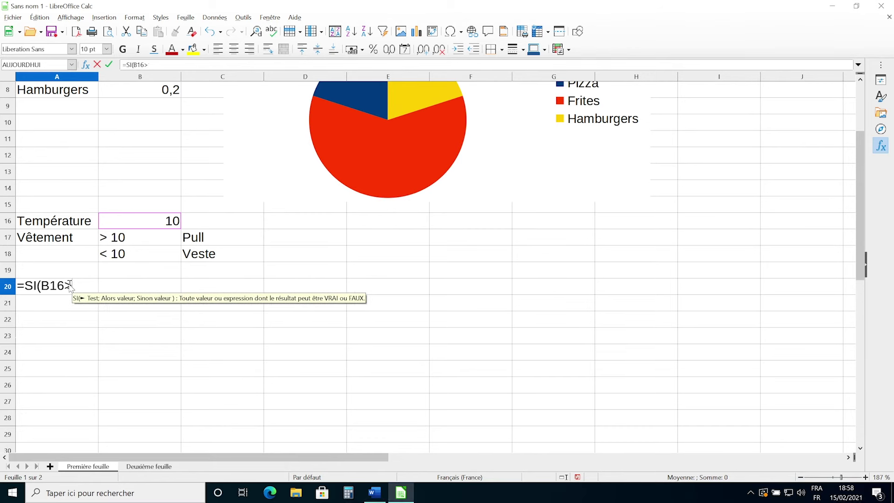
key("BackSpace")
type("<10")
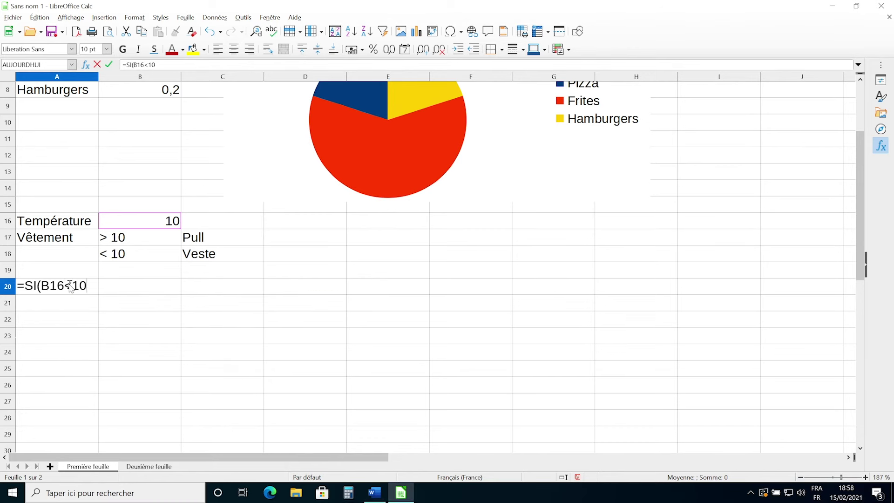
type(";")
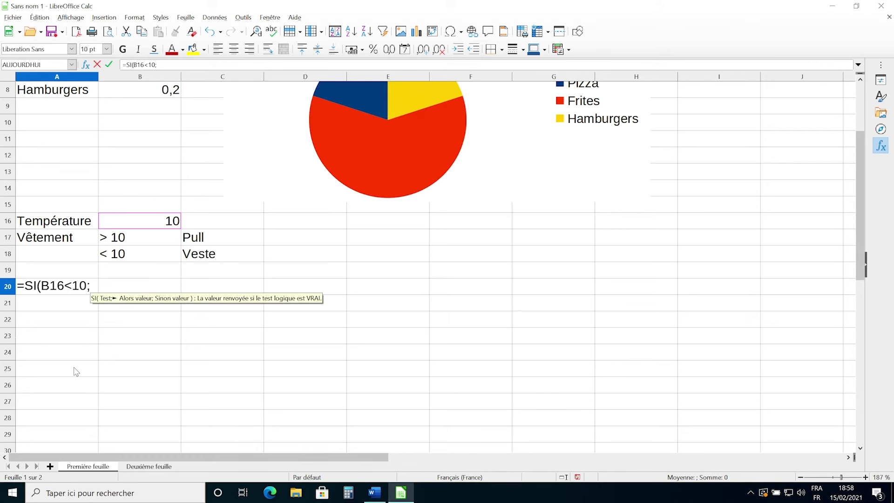
type("\"")
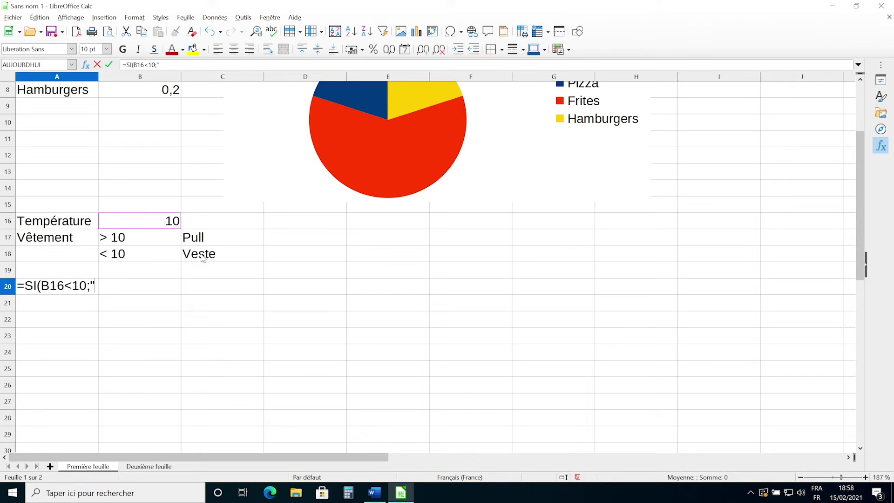
type("Veste\"")
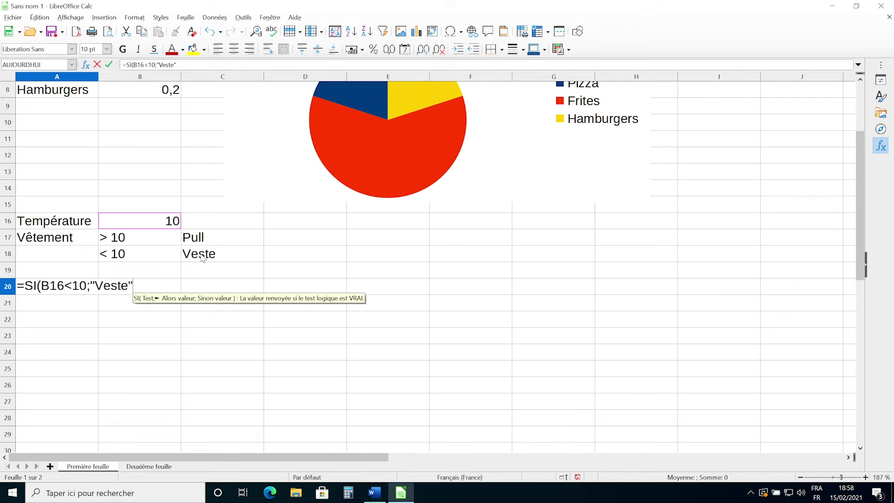
type(";")
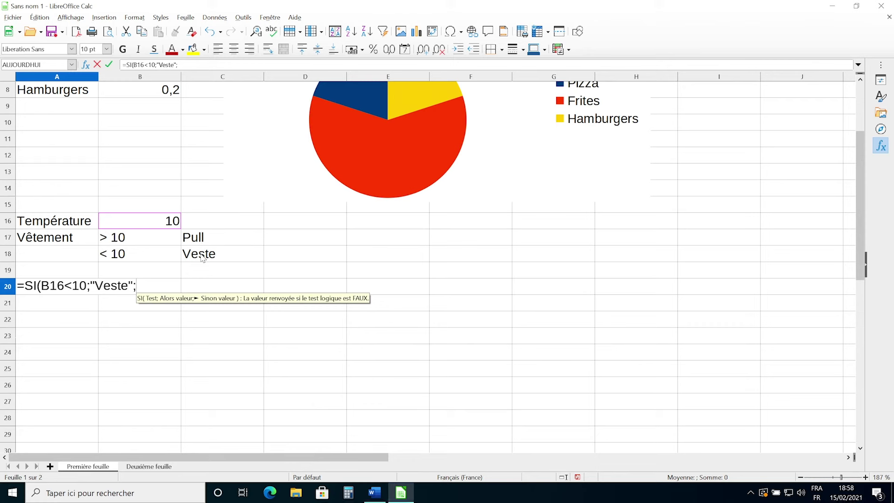
type("\"Pull")
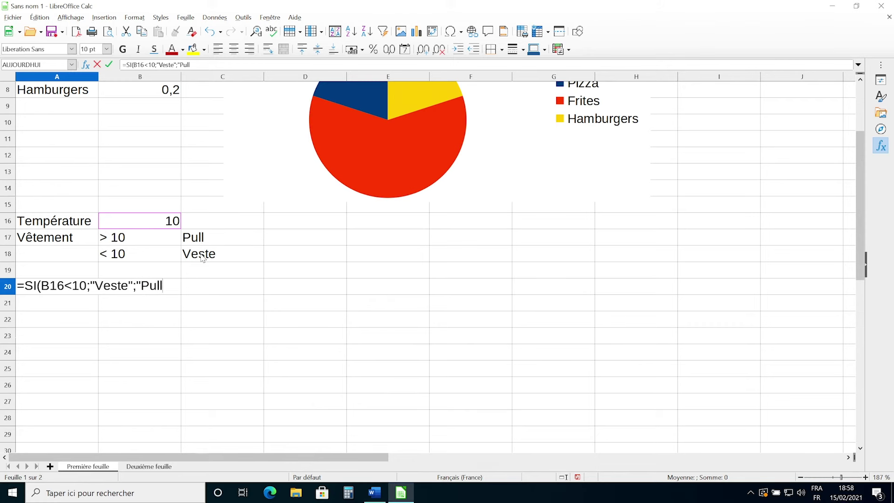
type("\")")
key("Return")
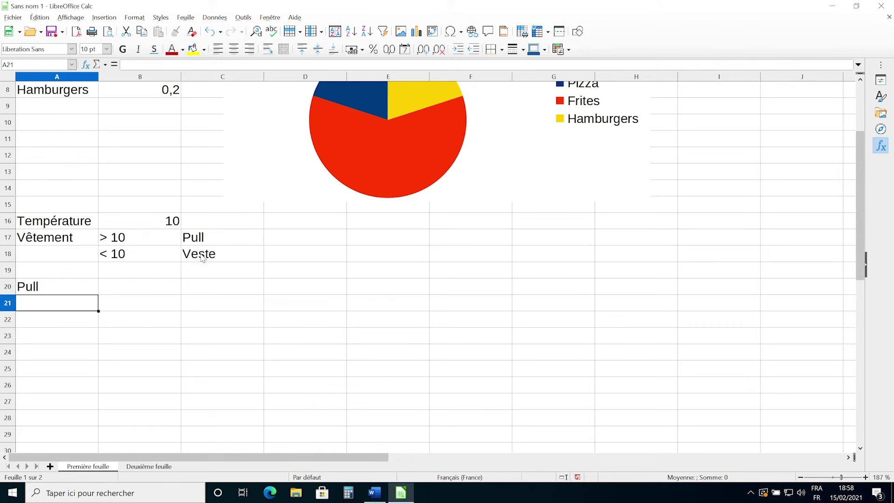
Step: Reopen the A20 formula to check it and confirm it unchanged
left_click(74, 288)
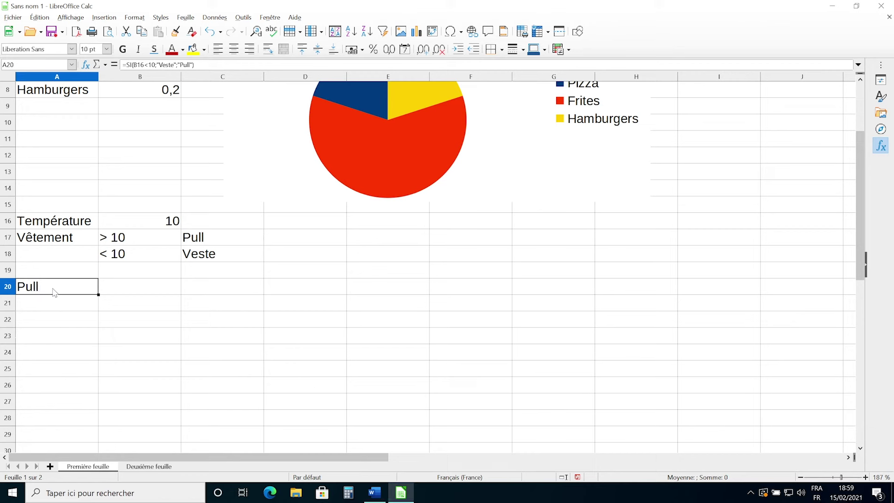
double_click(54, 292)
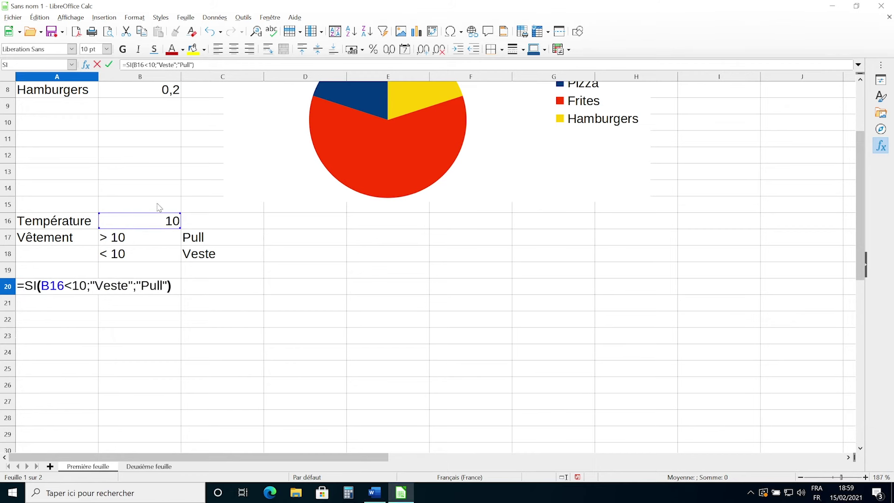
double_click(153, 286)
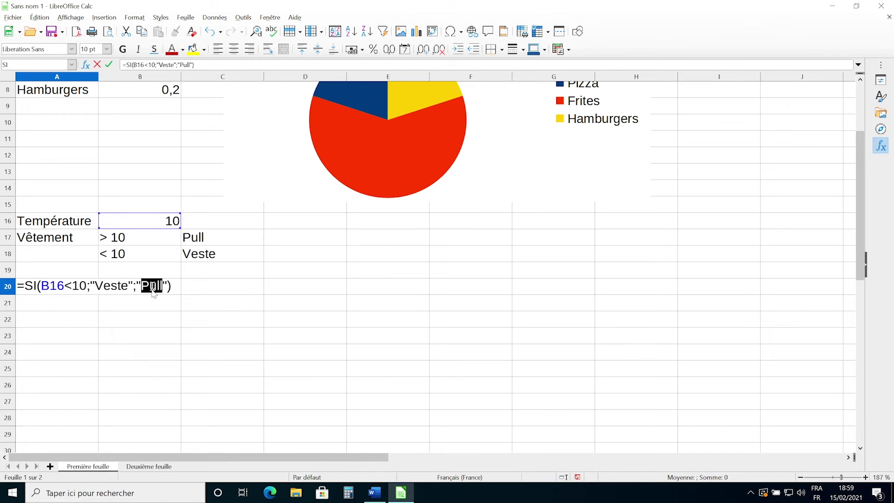
left_click(175, 289)
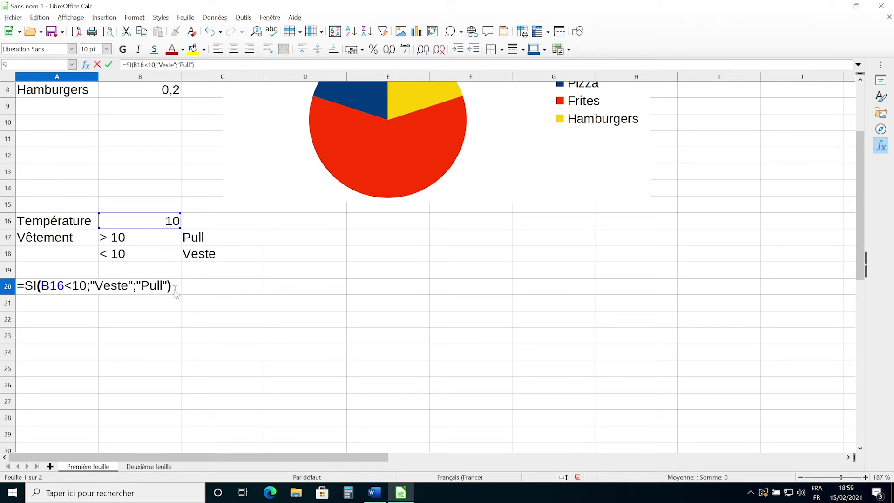
key("Return")
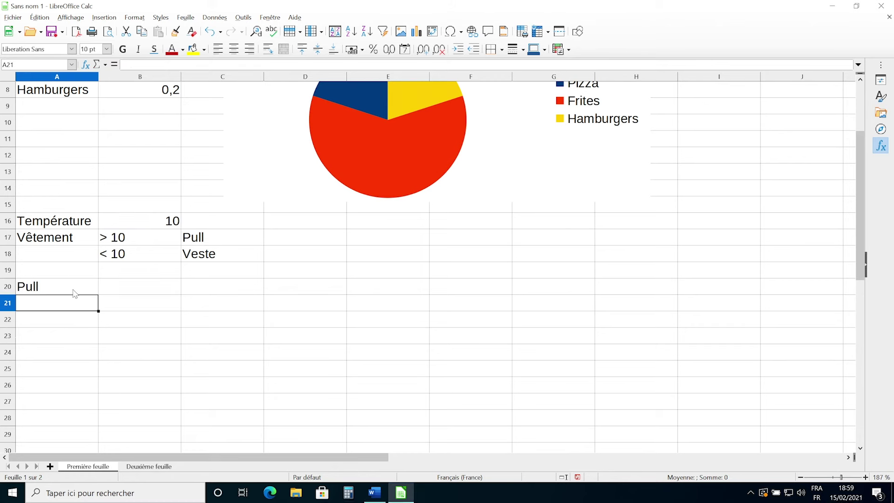
Step: Change the temperature in B16 from 10 to 9
double_click(163, 219)
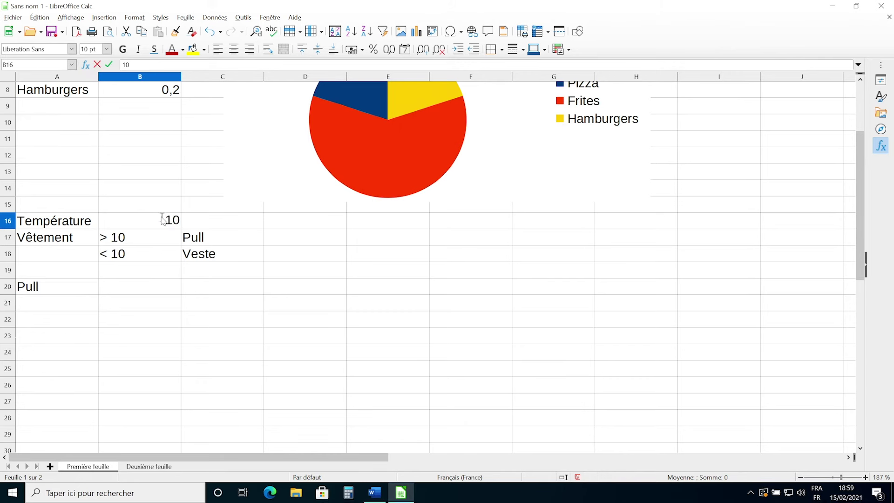
key("BackSpace")
key("BackSpace")
type("9")
key("Return")
Step: Move both clothing rules (> 10 Pull, < 10 Veste) down one row
left_click(123, 254)
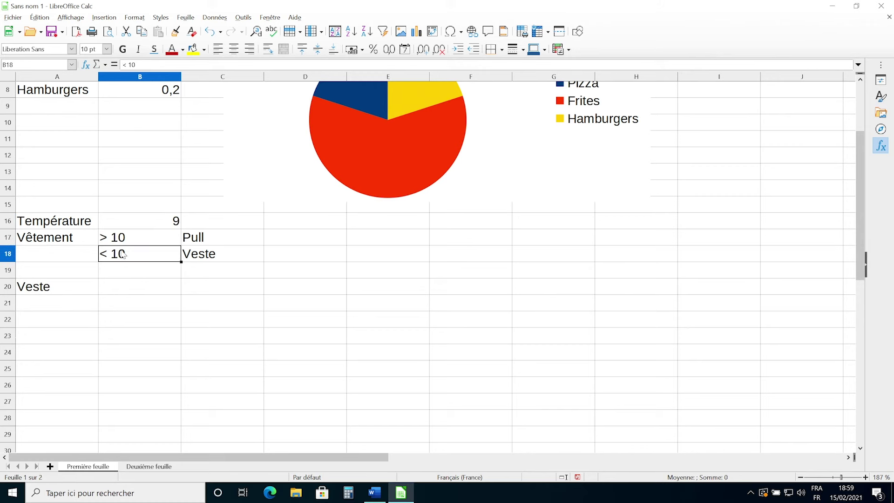
left_click_drag(152, 253, 221, 255)
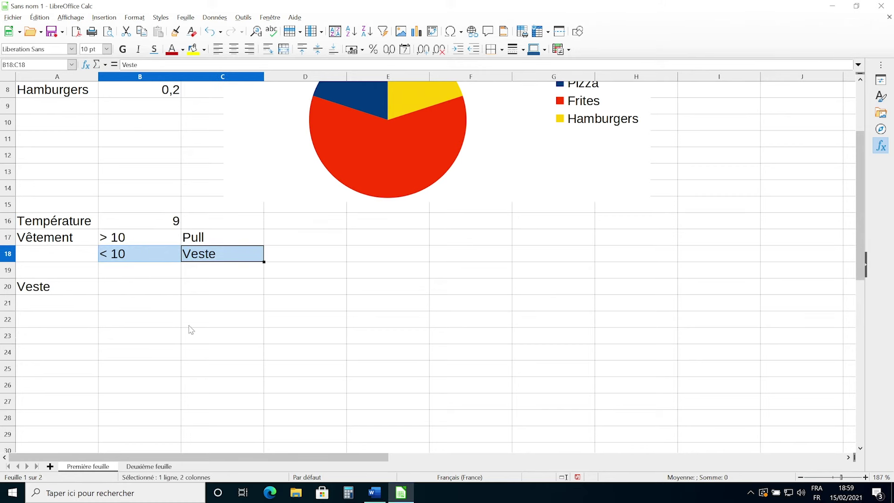
left_click(126, 278)
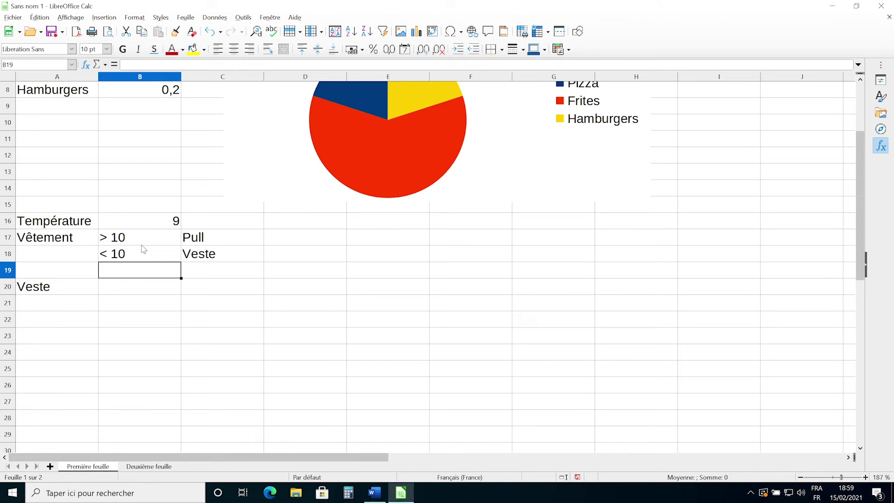
mouse_move(120, 238)
left_mouse_down()
mouse_move(191, 262)
mouse_move(209, 278)
left_mouse_up()
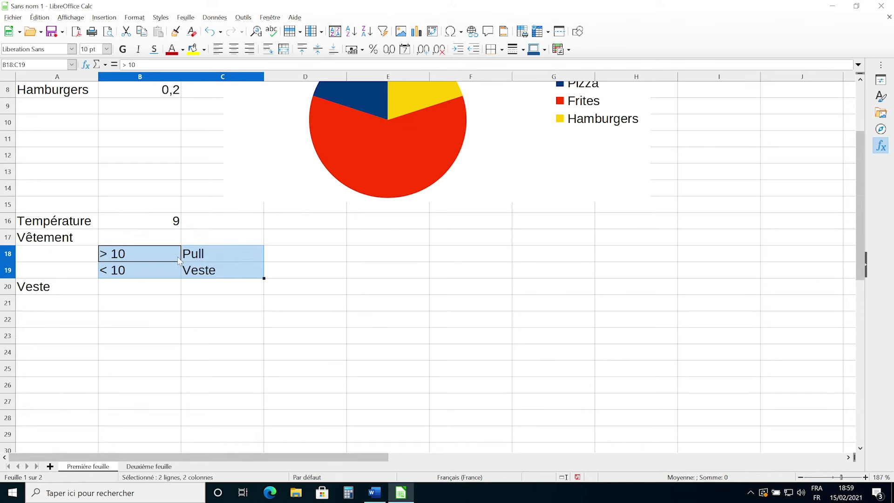
left_click(148, 269)
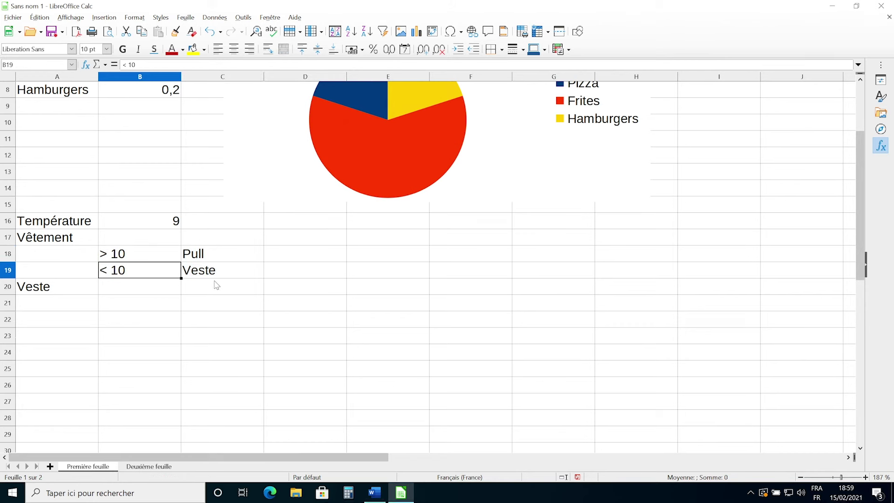
Step: Add the rule > 18 with T-Shirt in B17:C17
left_click(128, 237)
type("> 1")
key("BackSpace")
type("18")
key("Tab")
type("T=s")
type("-Shirt")
key("Return")
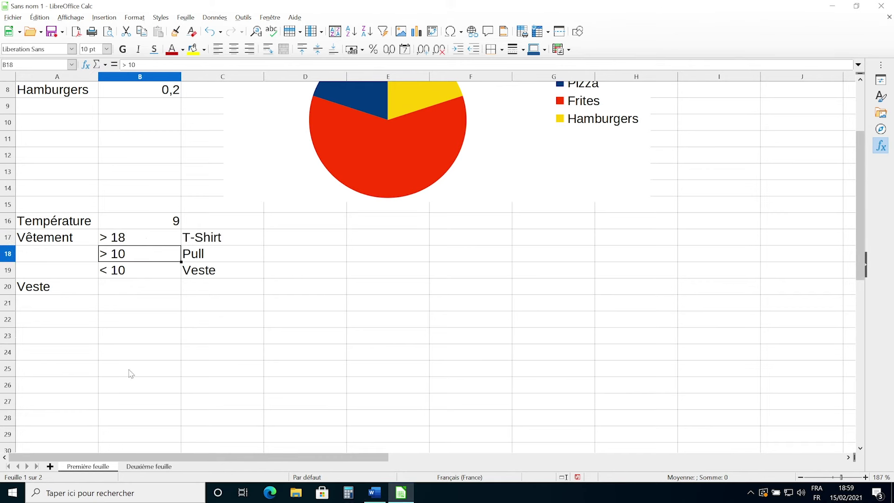
left_click(54, 290)
Step: Replace the final "Pull" in A20 with SI(B16<18;"Pull";"T-shirt") to nest the formula
double_click(73, 286)
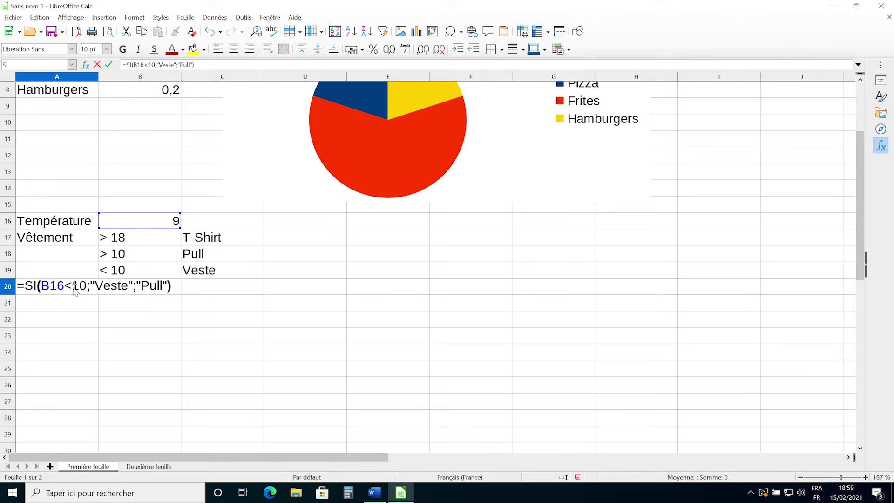
left_click(57, 285)
double_click(57, 285)
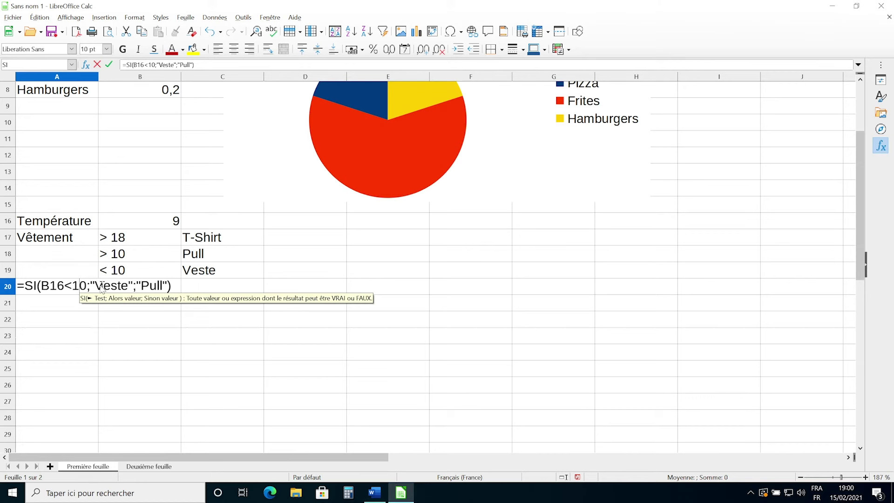
double_click(102, 287)
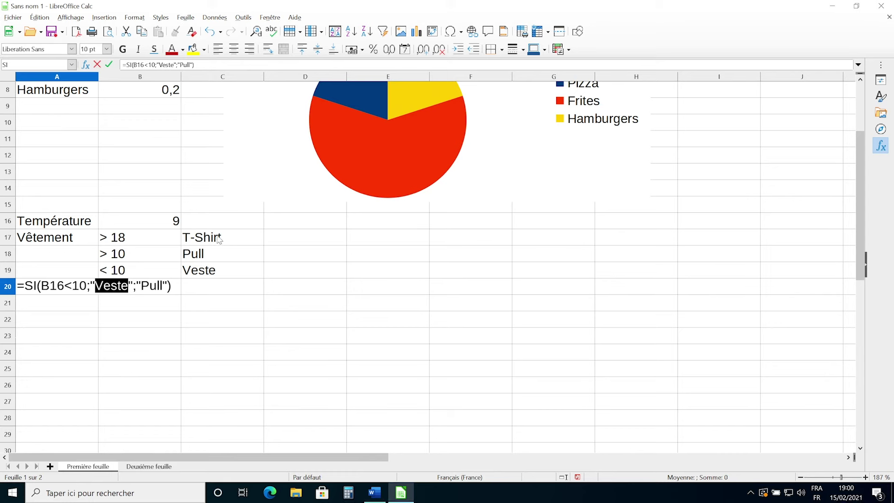
left_click(139, 286)
left_click_drag(139, 285, 168, 285)
key("BackSpace")
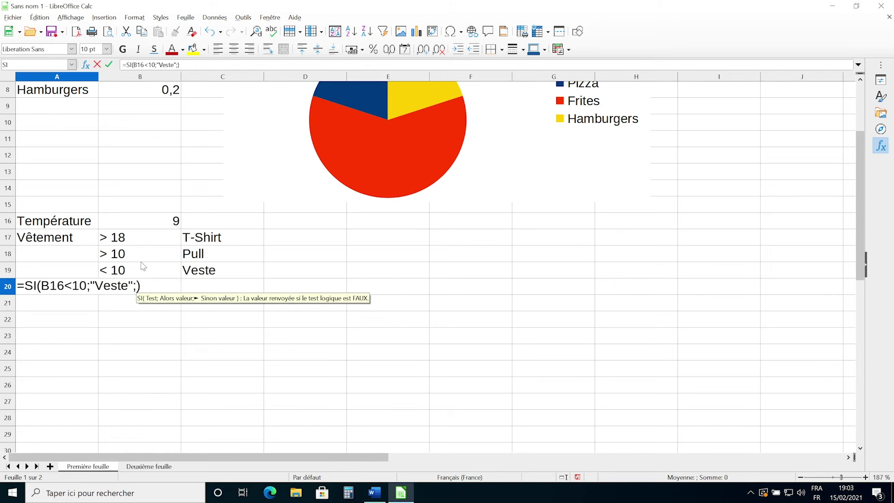
type("SI")
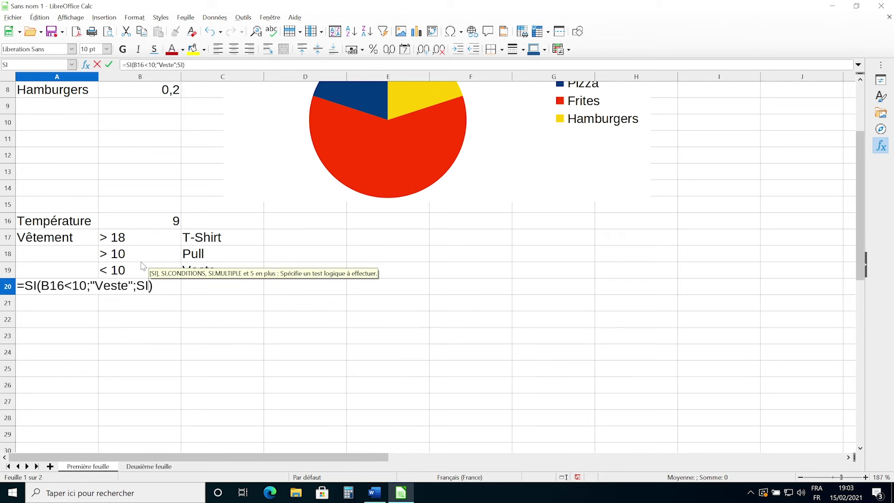
type("()")
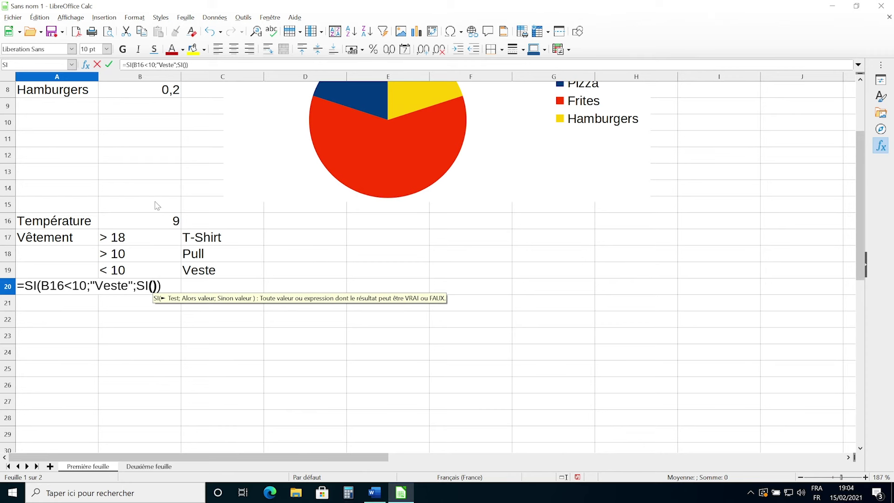
left_click(144, 223)
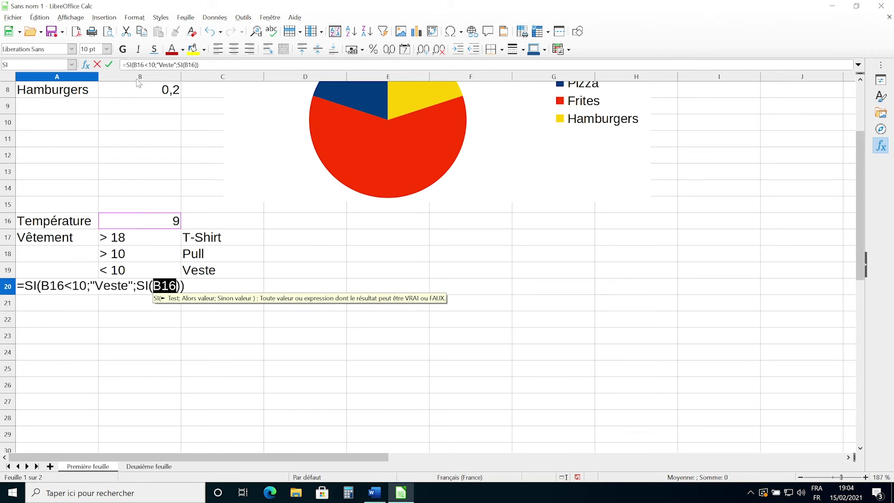
left_click(174, 283)
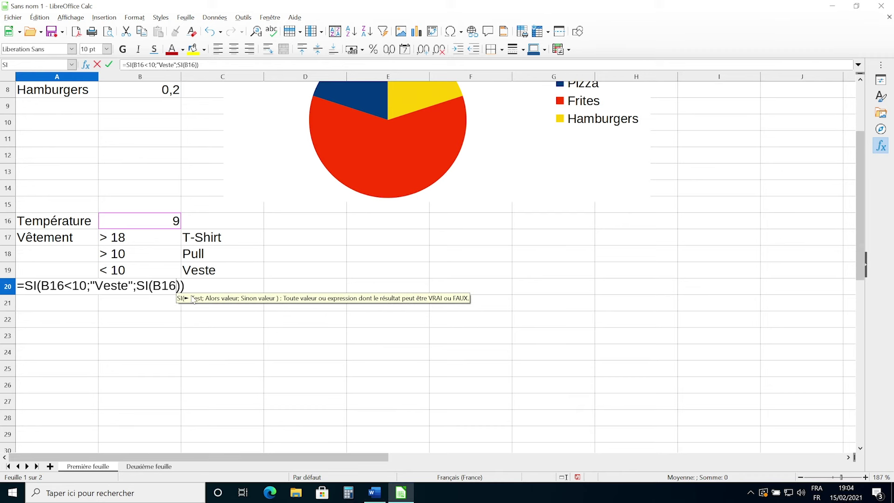
type("<18;\"Pull\"")
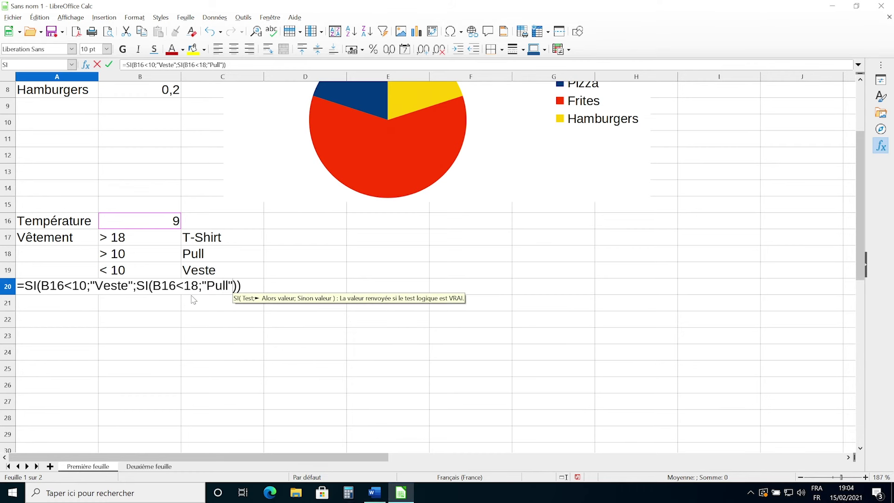
type(";\"")
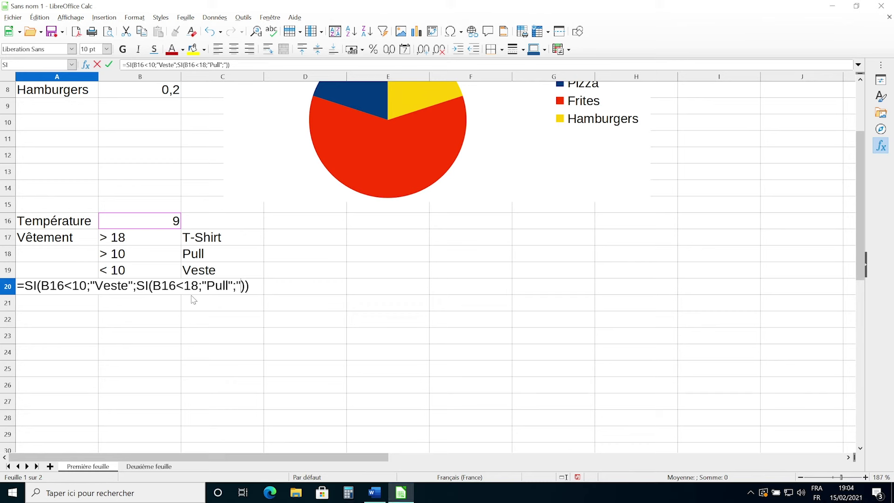
type("T-shirt\"")
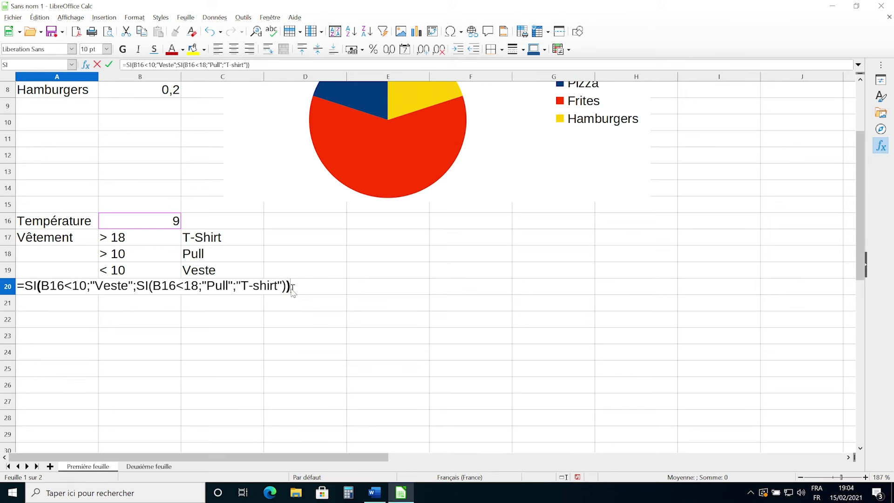
key("Return")
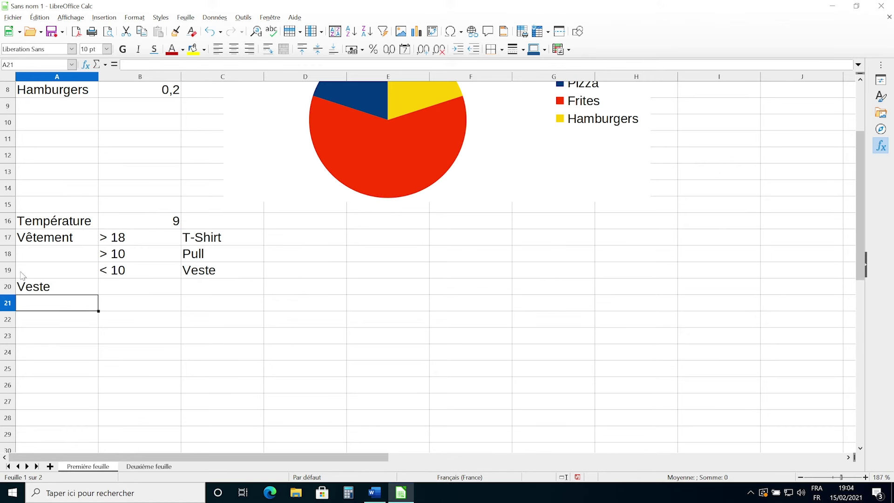
Step: Set B16 to 11 to check A20 shows Pull, then change it to 18
left_click(51, 289)
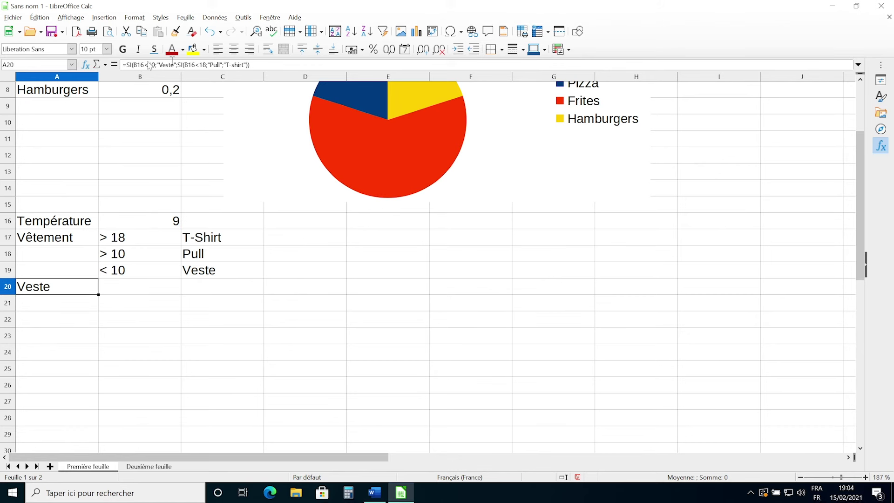
left_click(163, 223)
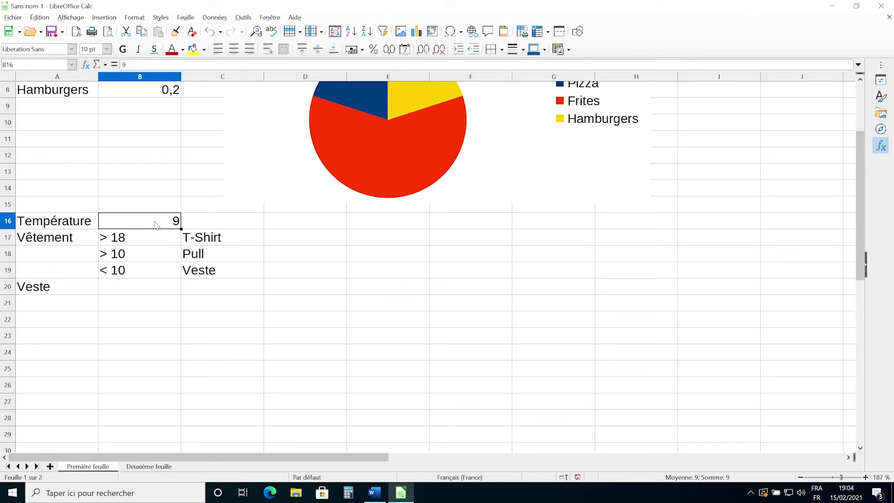
type("11")
key("Return")
left_click(206, 259)
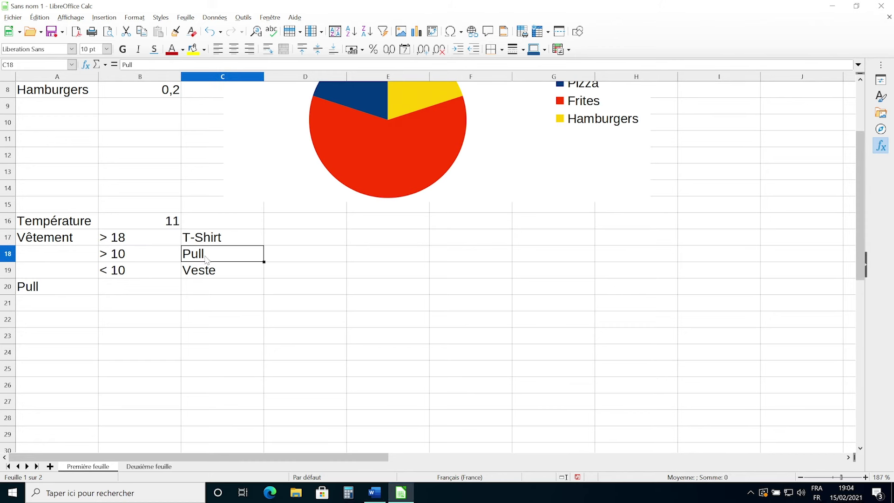
left_click(157, 220)
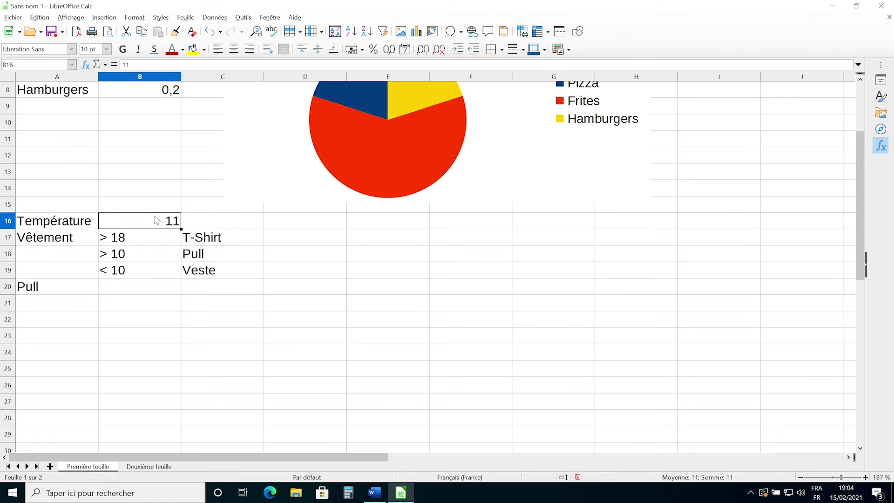
type("18")
key("Return")
double_click(75, 284)
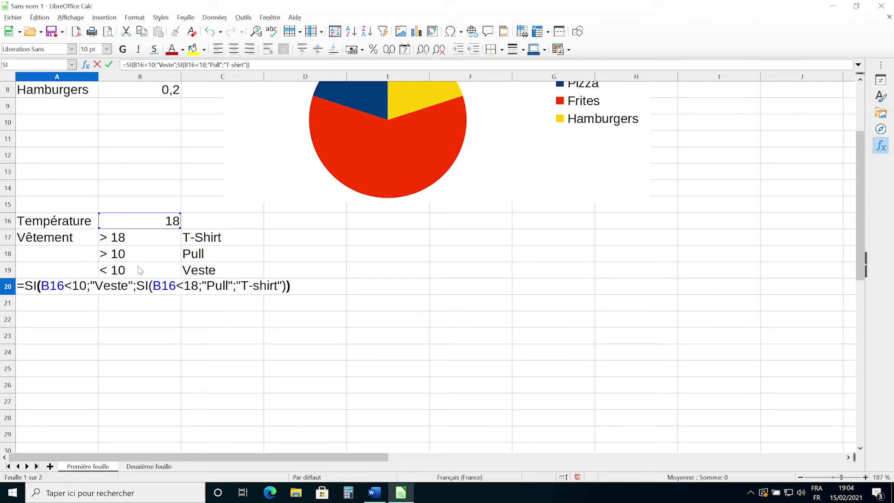
left_click_drag(282, 286, 237, 286)
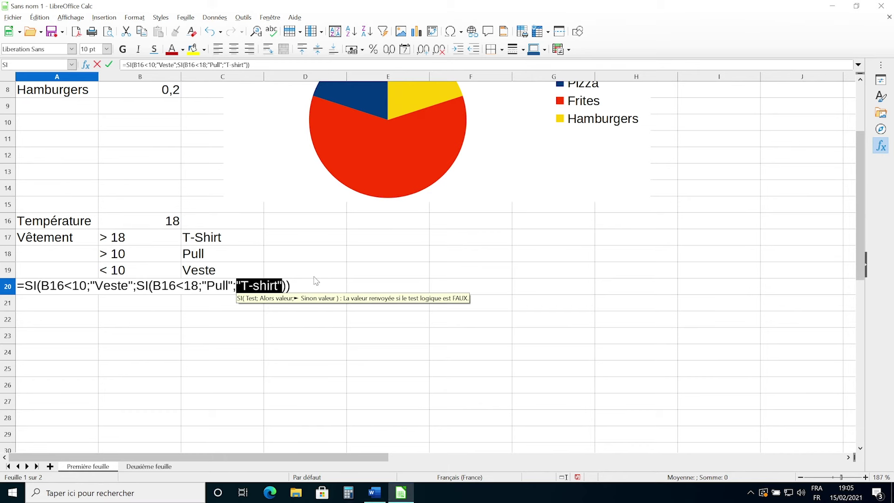
type("50")
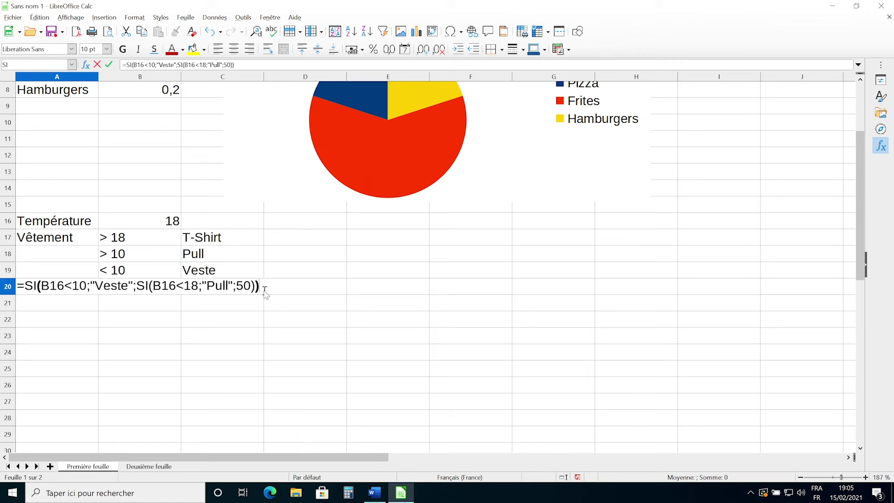
key("Return")
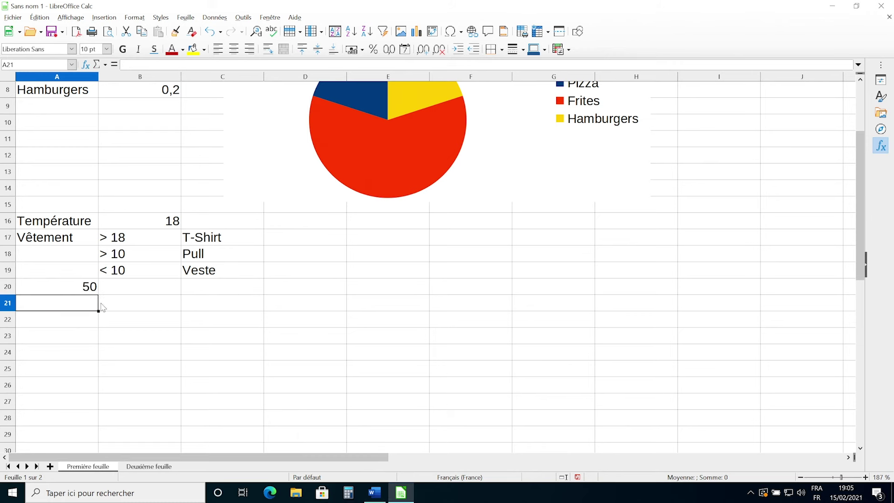
left_click(74, 289)
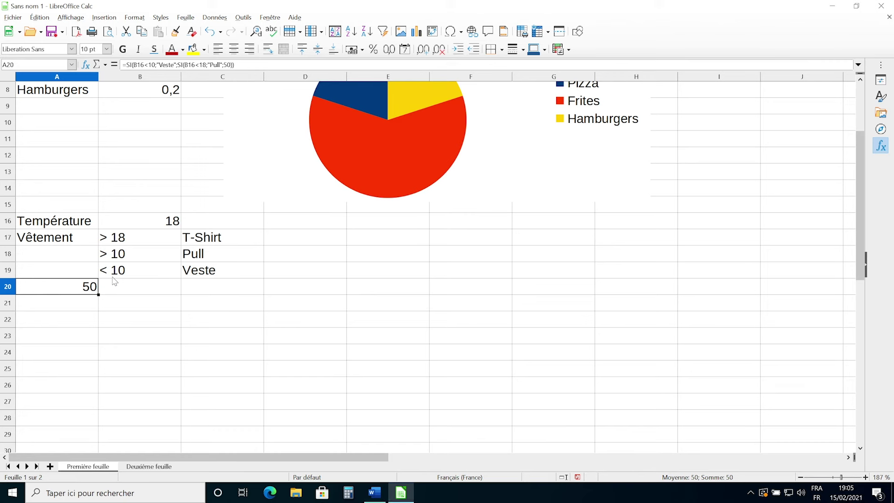
key("ctrl+z")
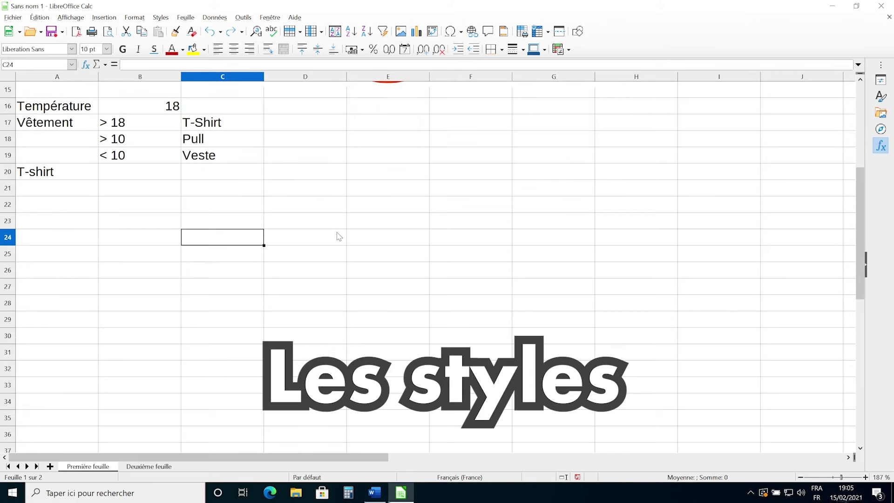
Step: Apply the Titre 1 cell style to the title 'Une première feuille'
left_click(334, 235)
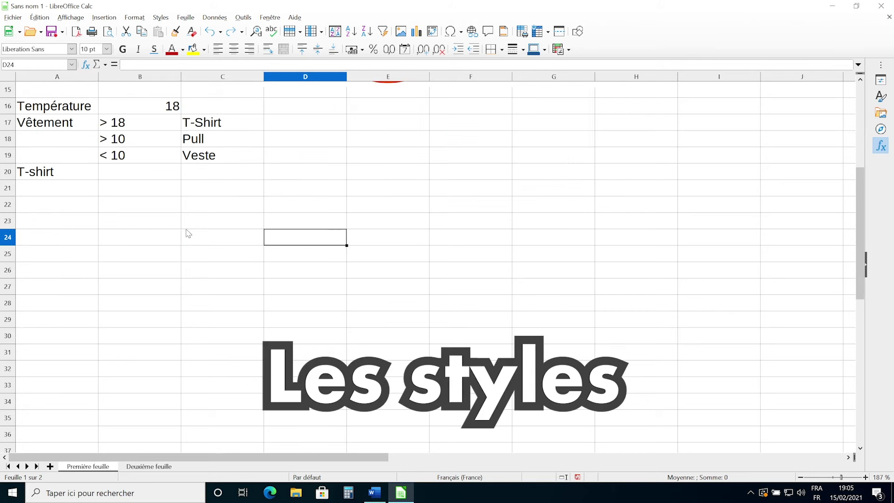
left_click(186, 229)
scroll(227, 213, "up", 5)
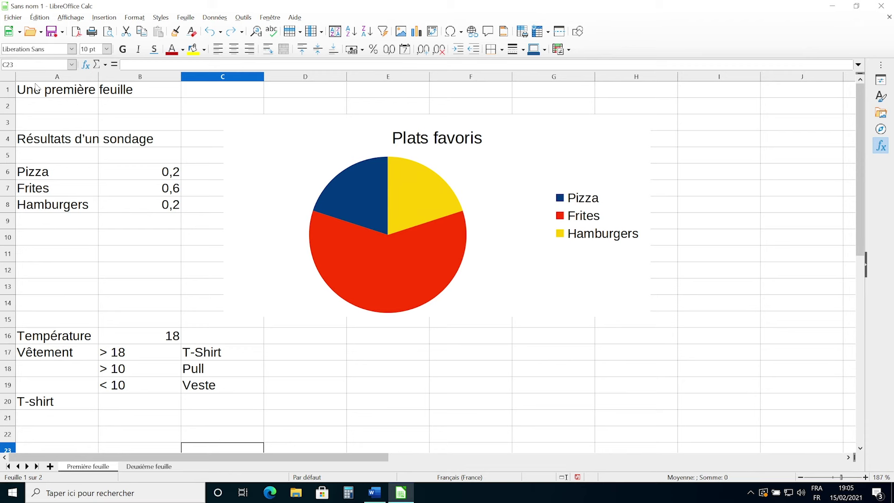
left_click(48, 93)
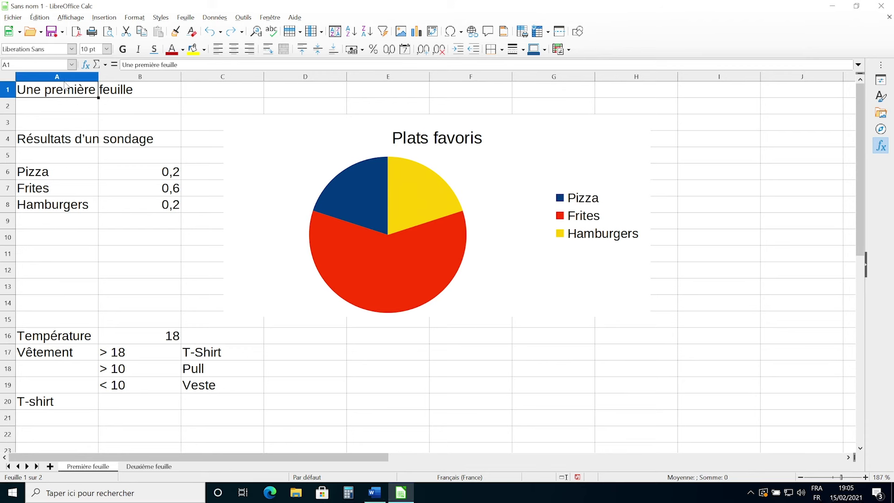
left_click(160, 18)
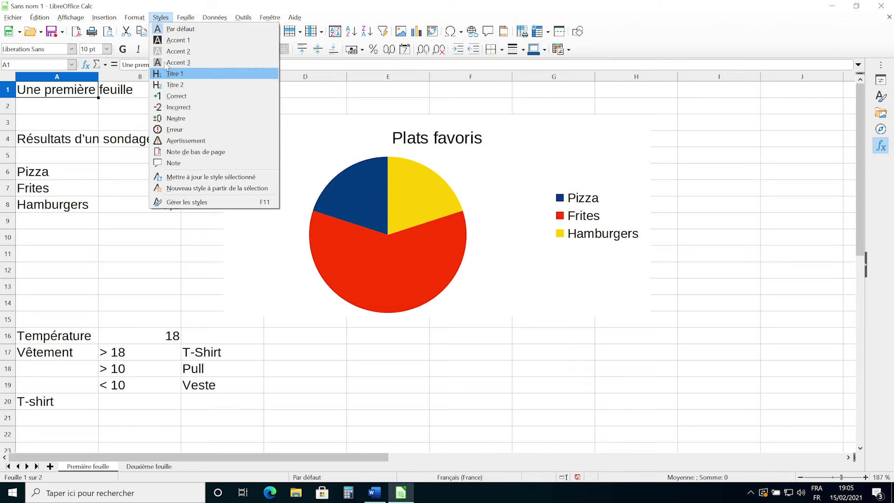
left_click(186, 73)
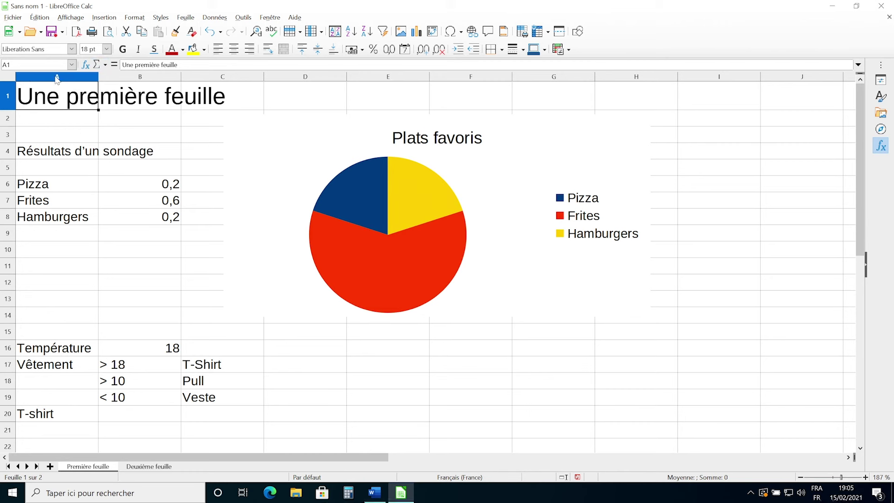
Step: Make the title bold on yellow, widen column A, update Titre 1, then open Deuxième feuille
left_click(122, 49)
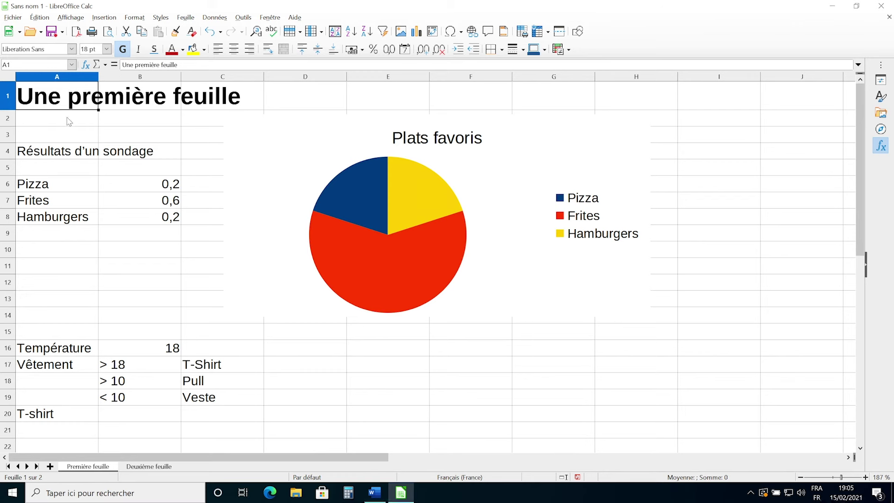
left_click(192, 48)
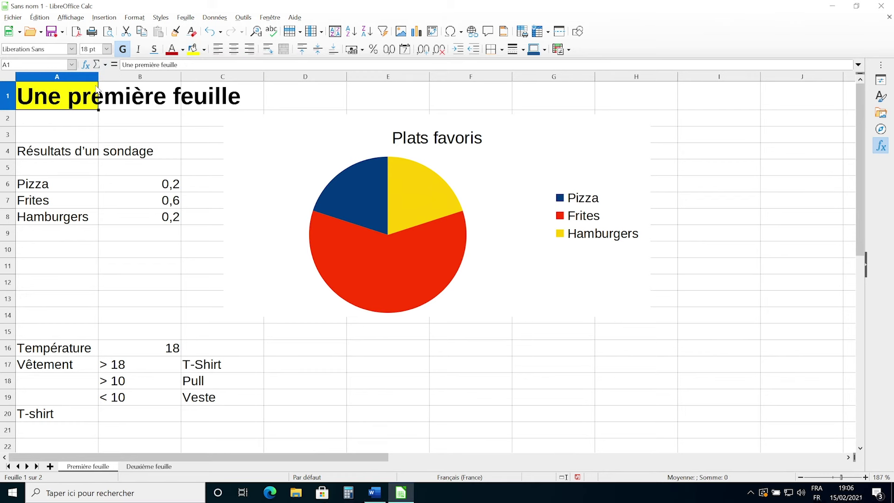
left_click_drag(98, 77, 260, 77)
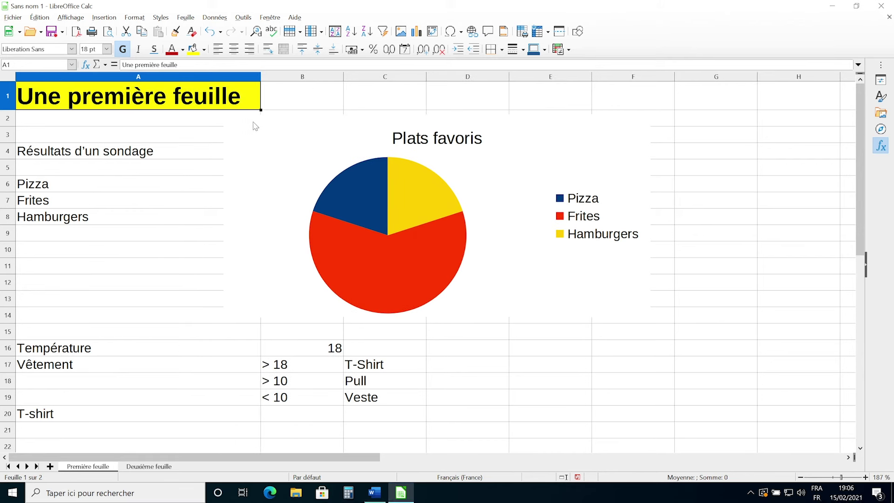
left_click(168, 18)
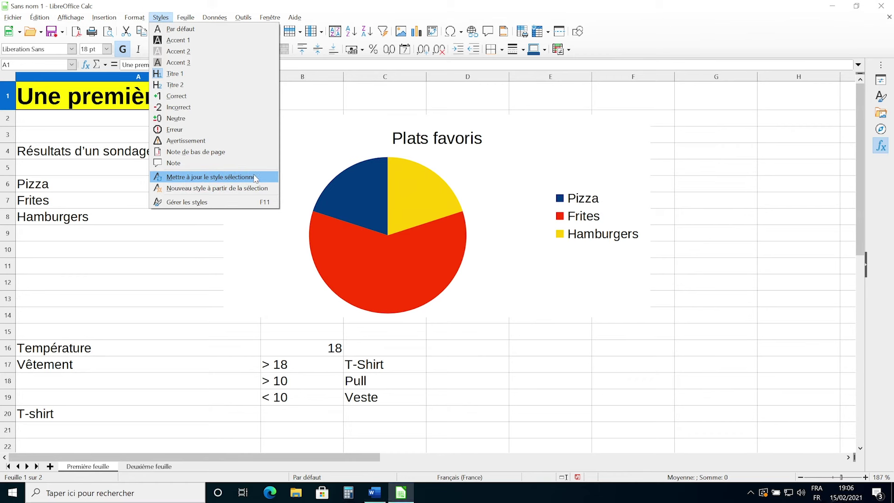
left_click(241, 179)
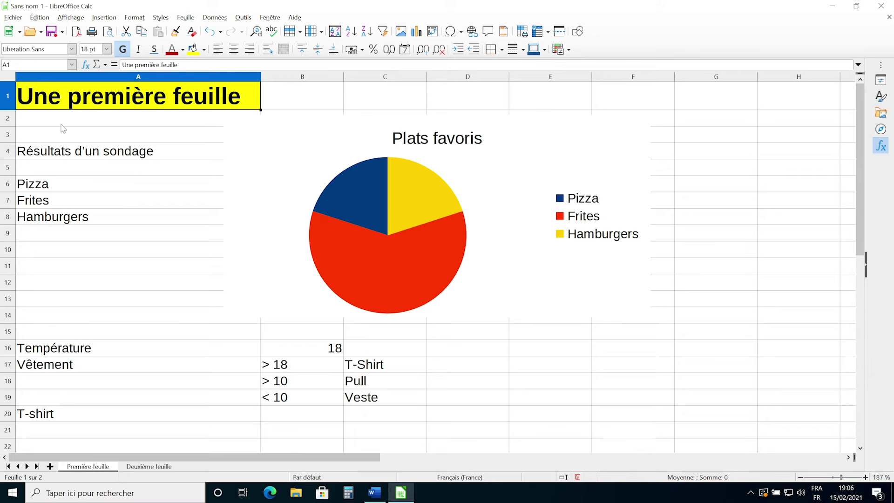
scroll(137, 218, "down", 2)
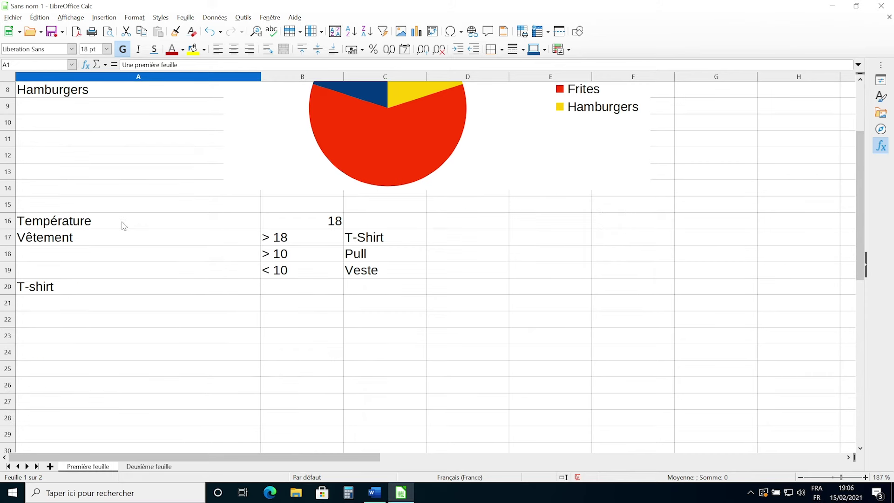
left_click(149, 467)
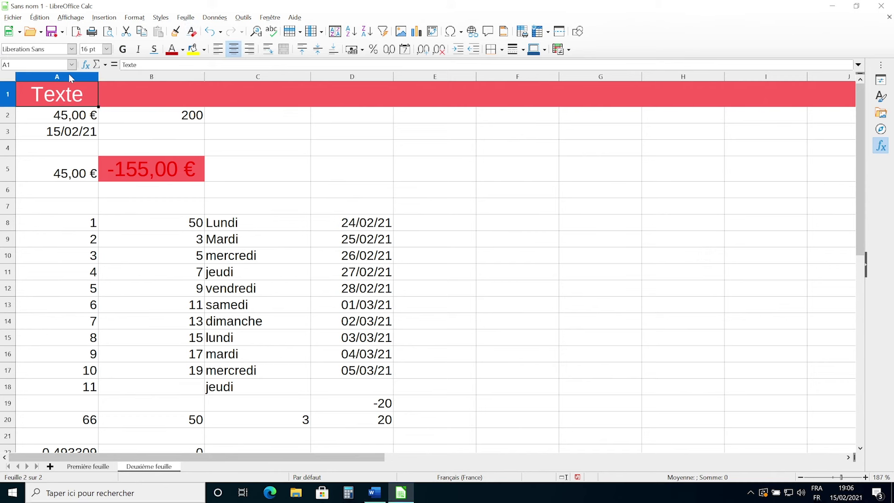
Step: Apply the Titre 1 cell style to the Texte heading cell
left_click(161, 18)
left_click(160, 19)
left_click(215, 17)
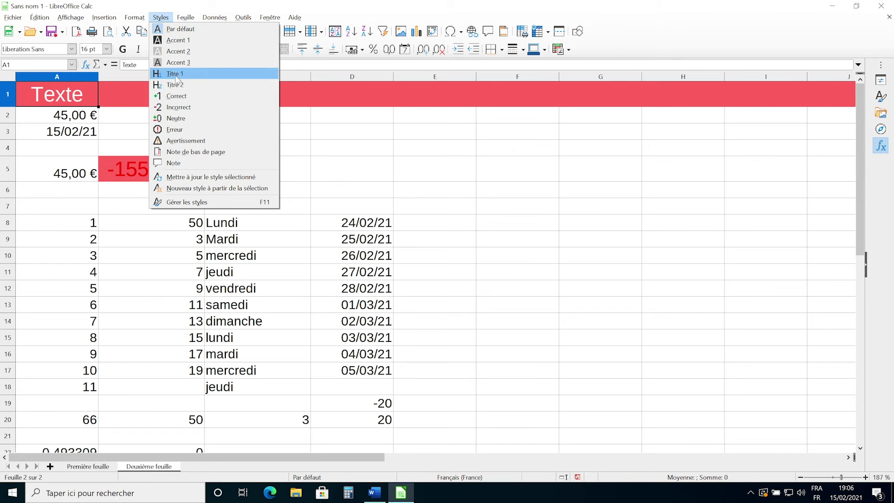
left_click(175, 74)
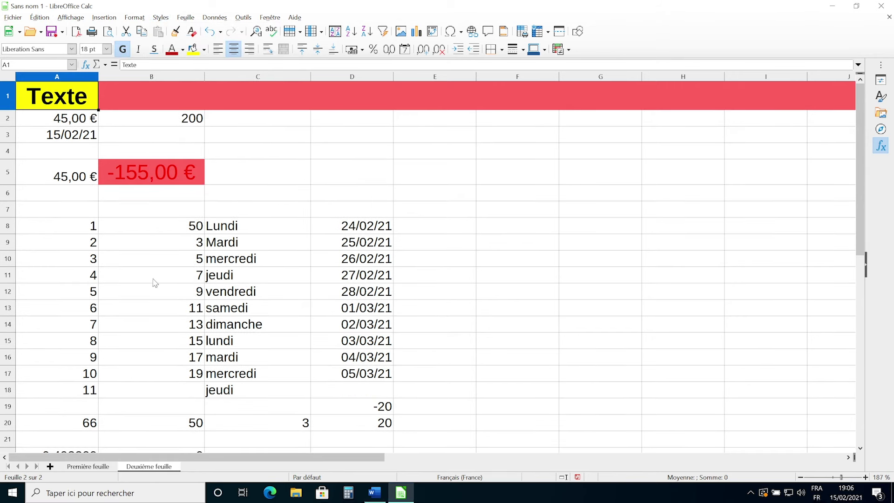
Step: Give the Texte heading an orange-red background and white font colour
left_click(204, 49)
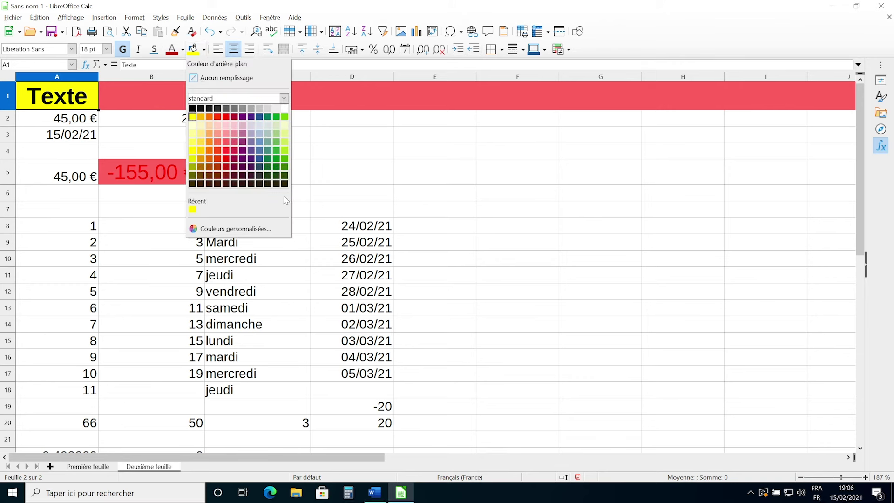
left_click(218, 150)
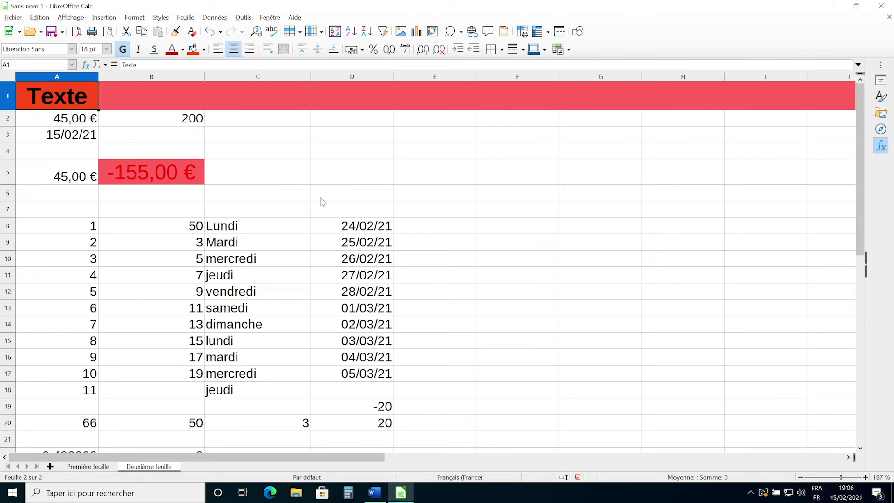
left_click(171, 49)
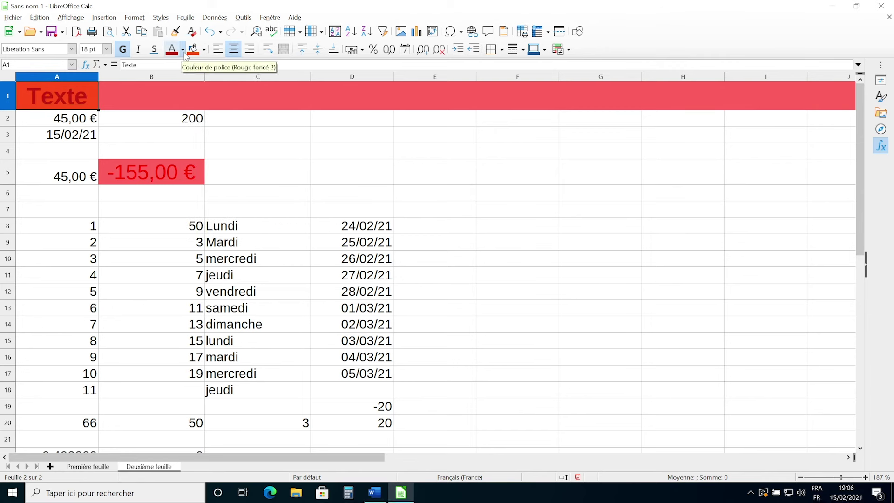
left_click(183, 50)
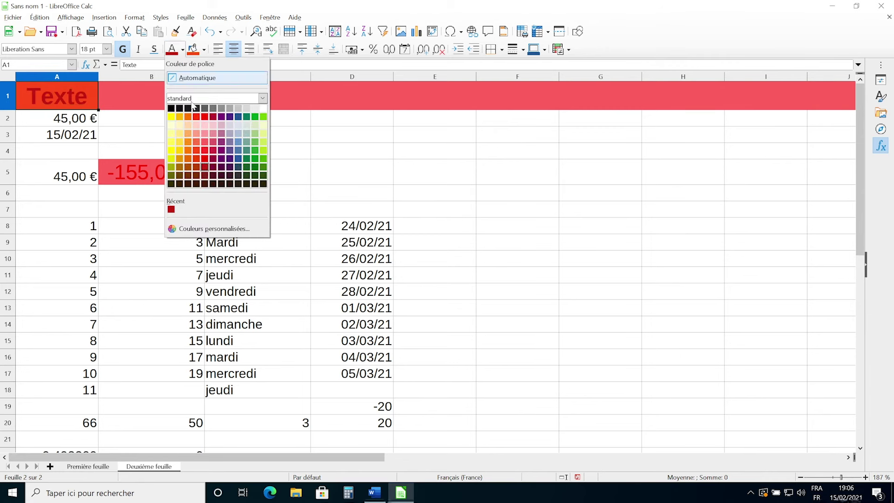
left_click(264, 108)
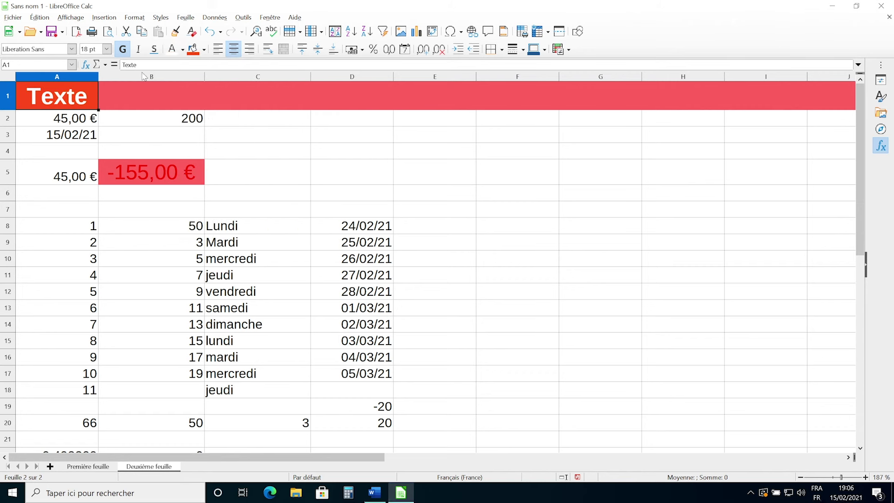
Step: Update the Titre 1 style from the selection and return to Première feuille
left_click(161, 17)
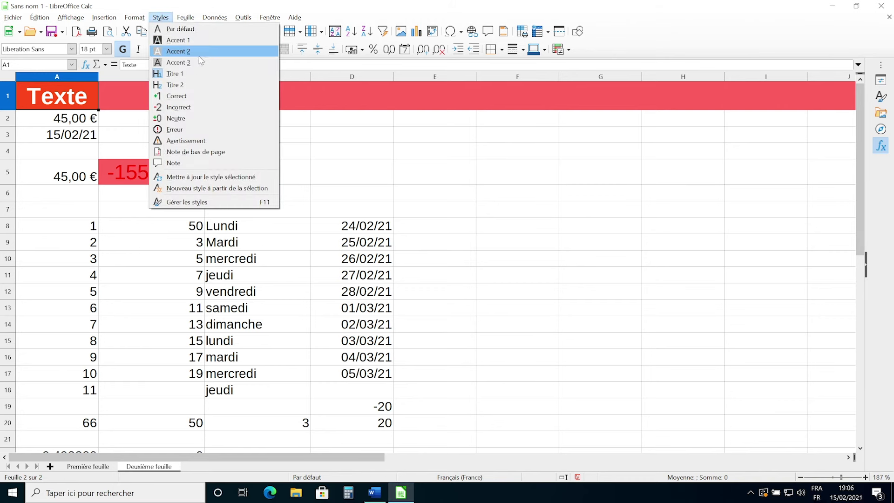
left_click(261, 177)
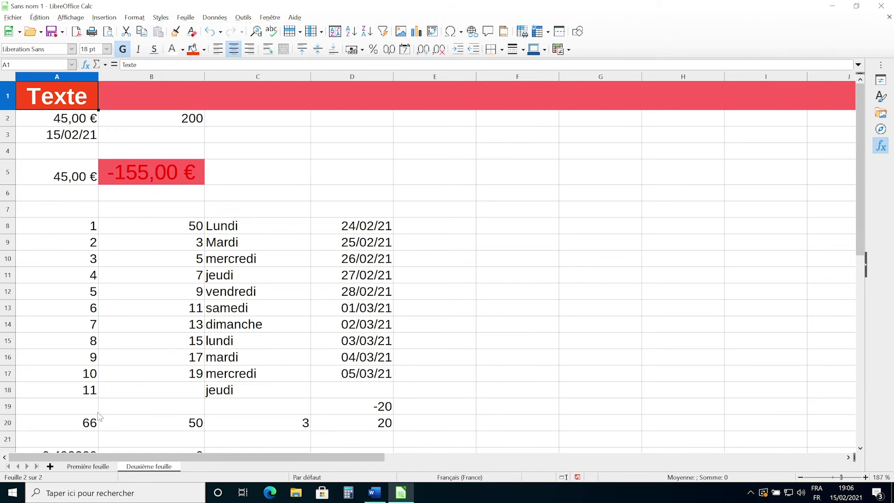
left_click(87, 467)
Step: Select title cell A1, then the Pizza and Frites label rows
scroll(39, 226, "up", 3)
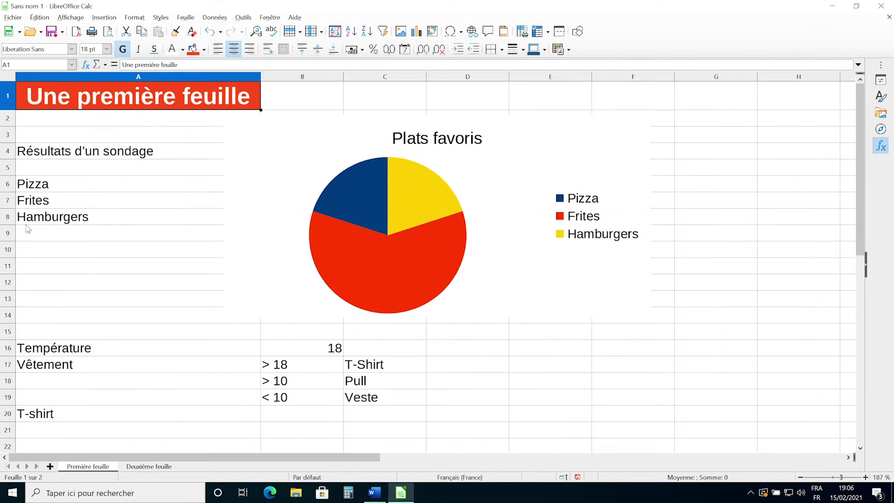
left_click_drag(93, 119, 91, 106)
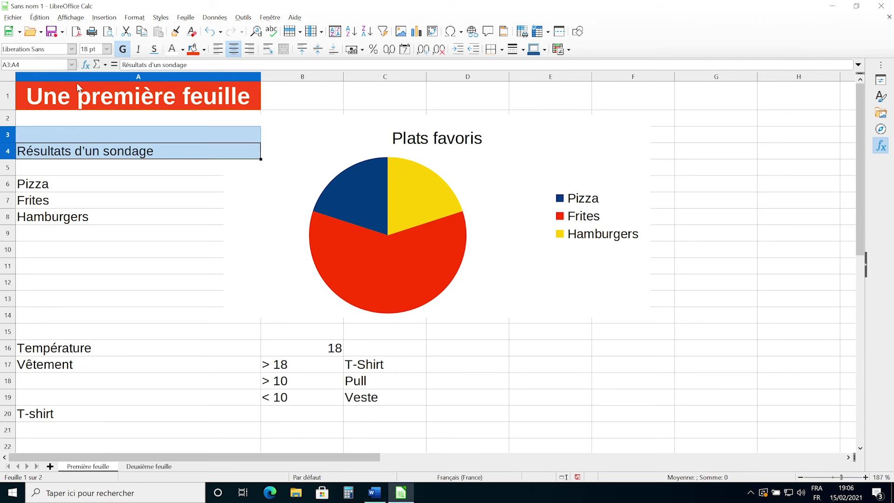
left_click(91, 106)
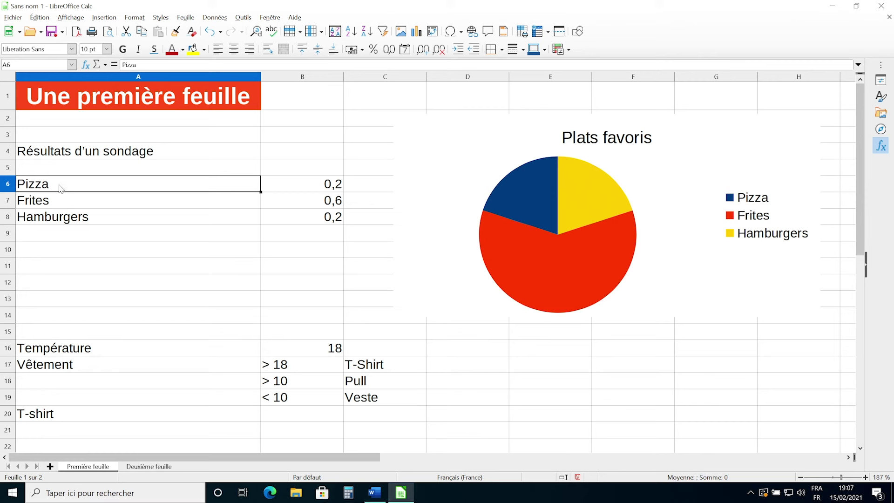
mouse_move(49, 186)
left_mouse_down()
mouse_move(87, 207)
mouse_move(286, 220)
left_mouse_up()
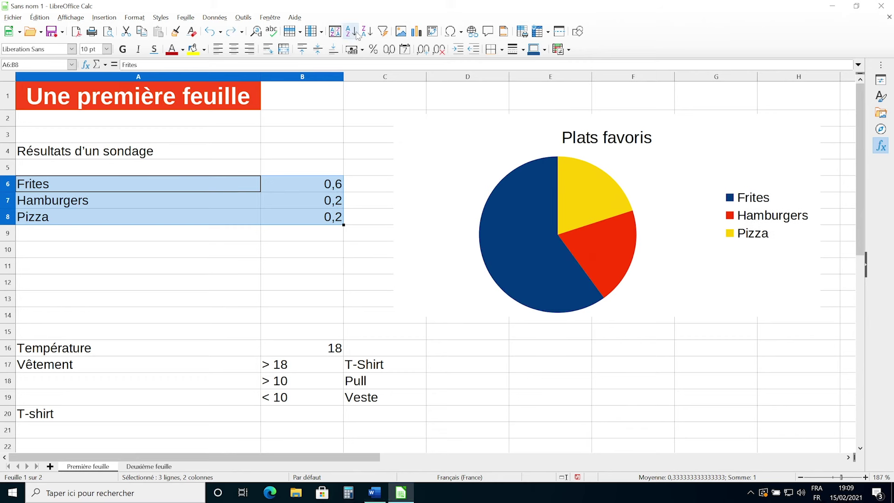
Step: Try the toolbar sort buttons, ending back at the Pizza, Hamburgers, Frites order
left_click(366, 32)
left_click(367, 31)
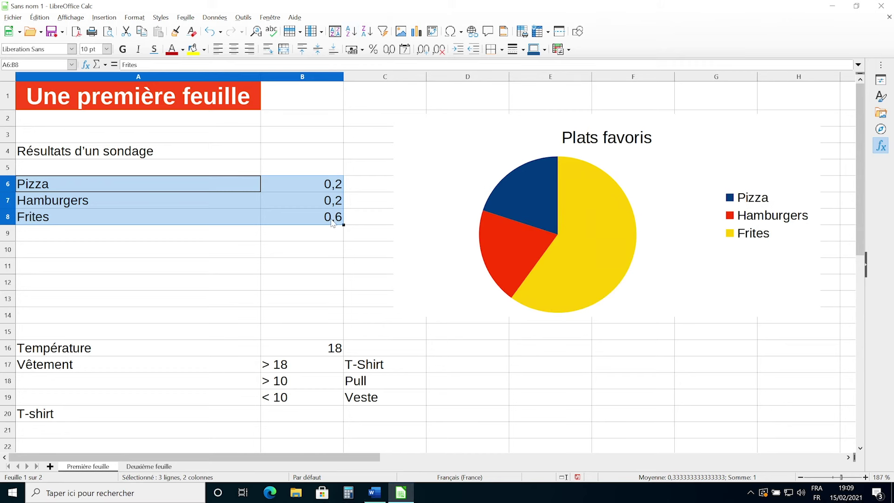
left_click(357, 31)
left_click(367, 31)
Step: Sort the survey rows by Colonne B in descending order
left_click(335, 31)
left_click_drag(344, 130, 411, 83)
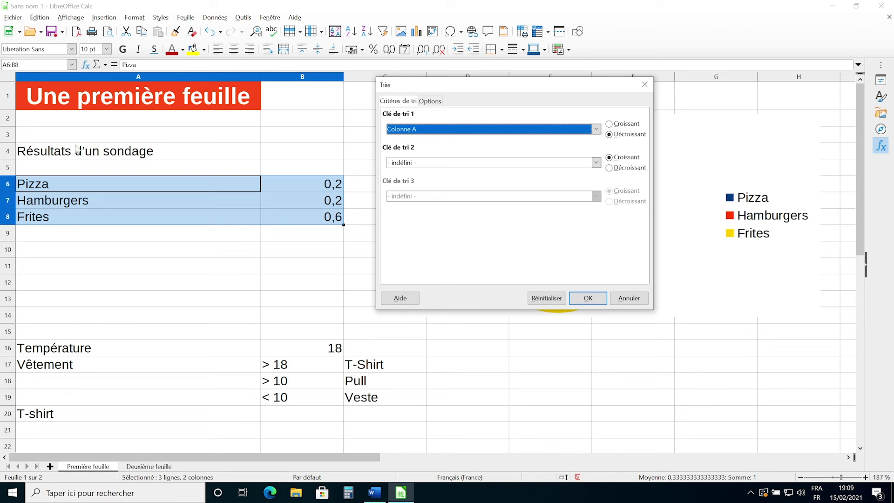
left_click(417, 129)
left_click(407, 157)
left_click(588, 298)
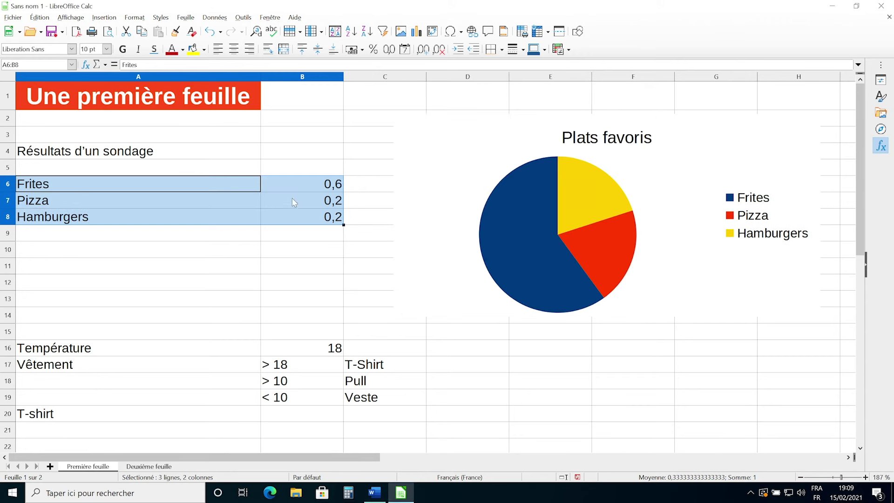
Step: Select the sorted labels, then the values in B5 through B8
left_click(96, 168)
left_click_drag(26, 189, 30, 216)
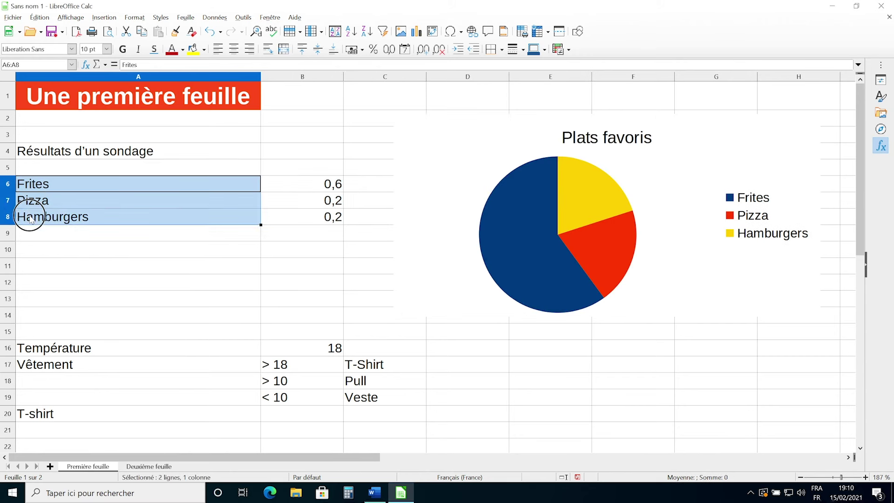
left_click(307, 183)
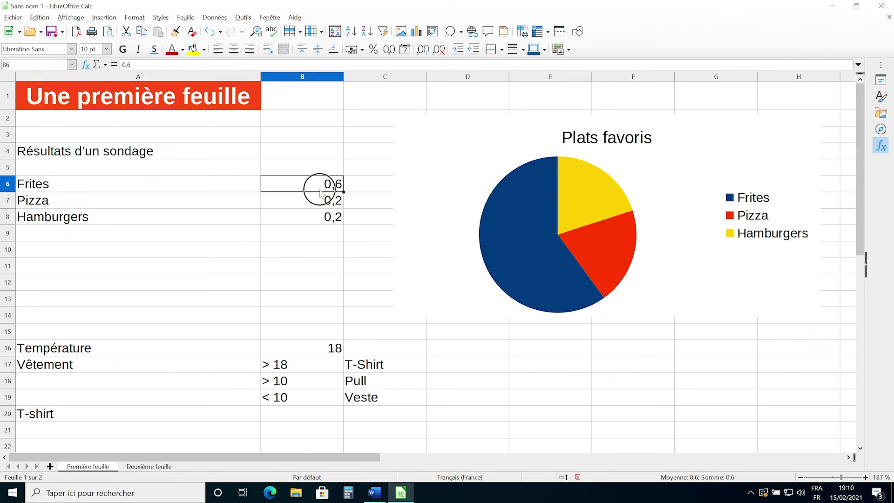
left_click_drag(302, 167, 291, 226)
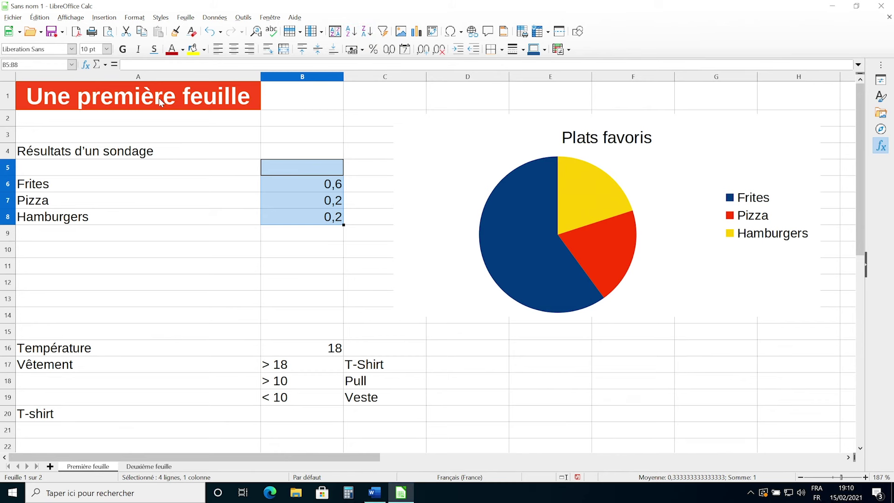
Step: Scroll down and select cell B25
scroll(253, 310, "down", 5)
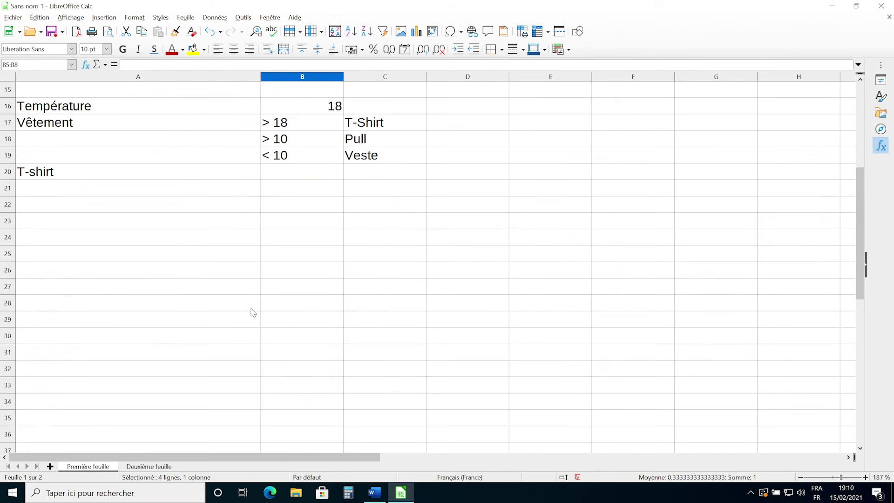
left_click(279, 303)
left_click(263, 254)
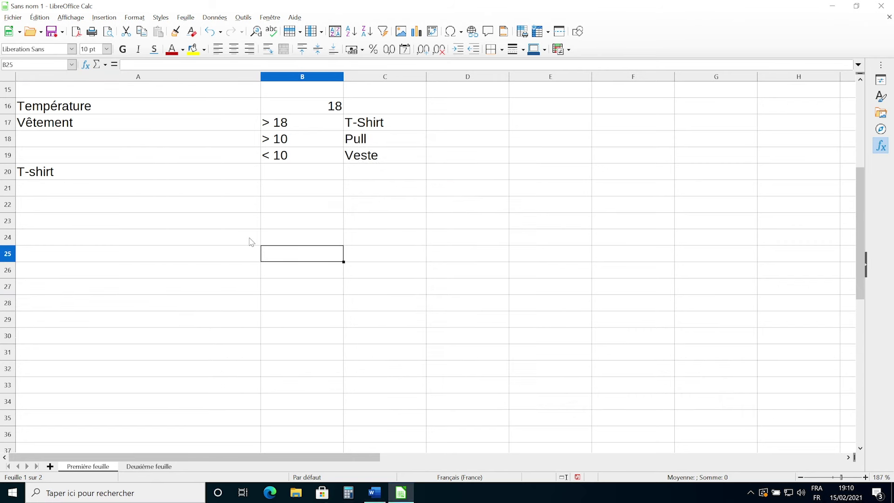
left_click(215, 257)
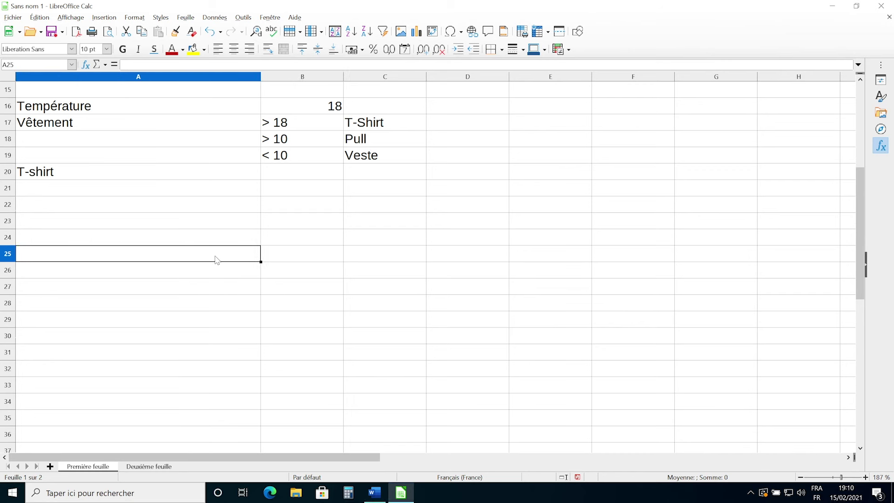
left_click(274, 254)
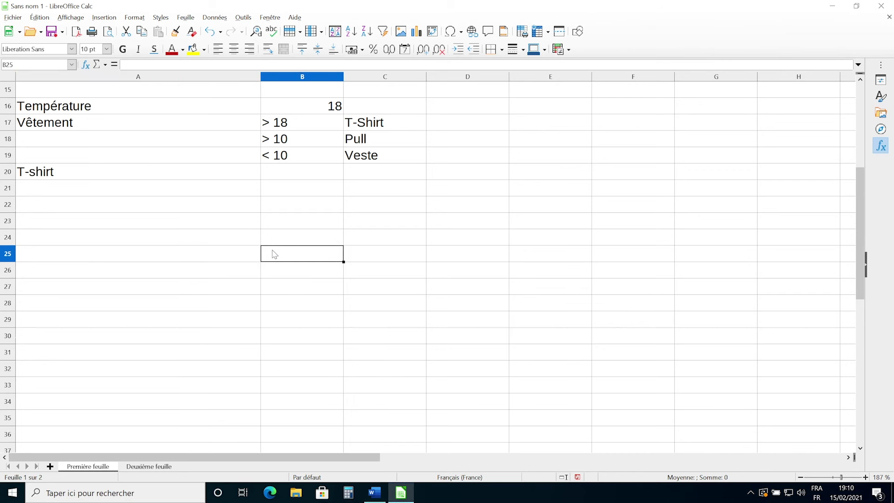
left_click(303, 251)
Step: Set a validity rule on B25 allowing whole numbers less than 100, then select A25
left_click(213, 18)
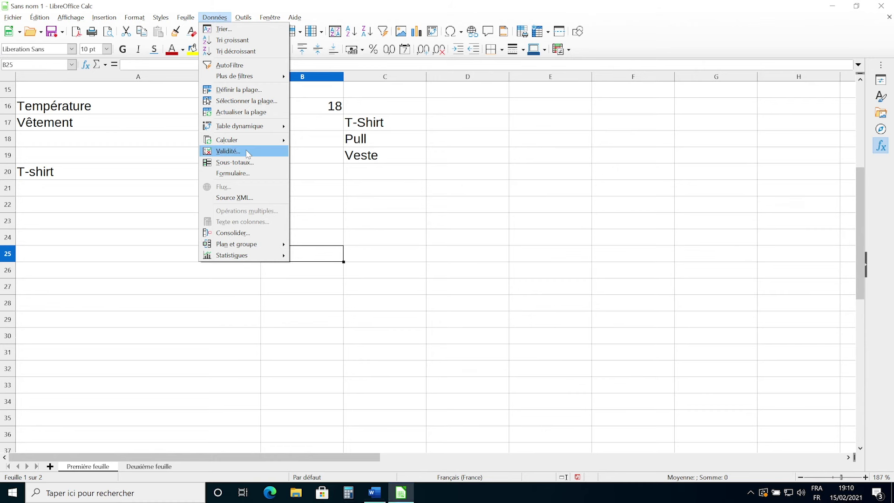
left_click(254, 151)
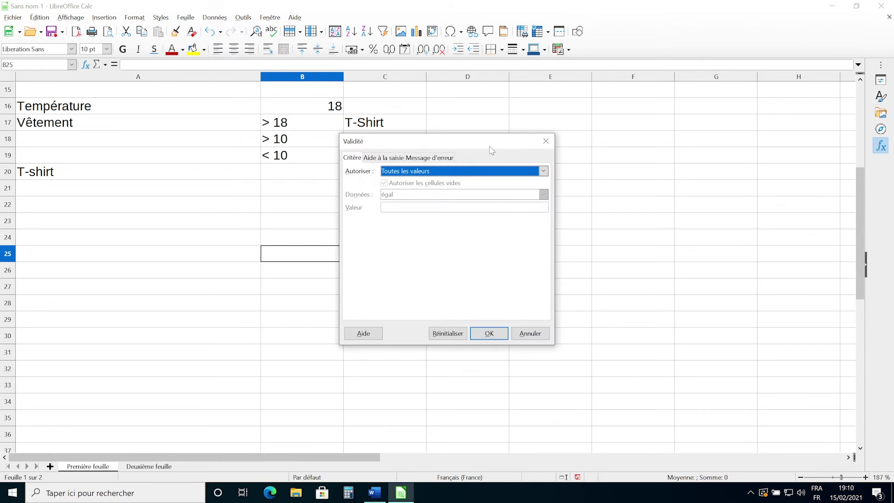
left_click_drag(419, 139, 509, 113)
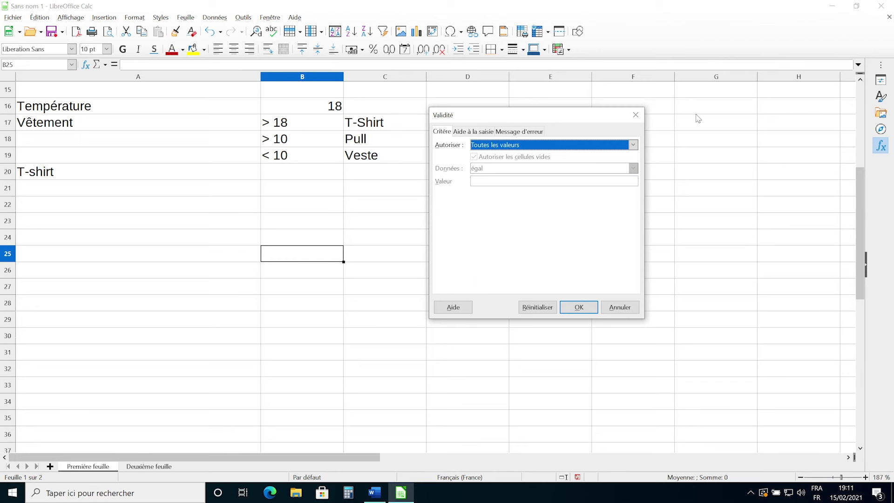
left_click(540, 145)
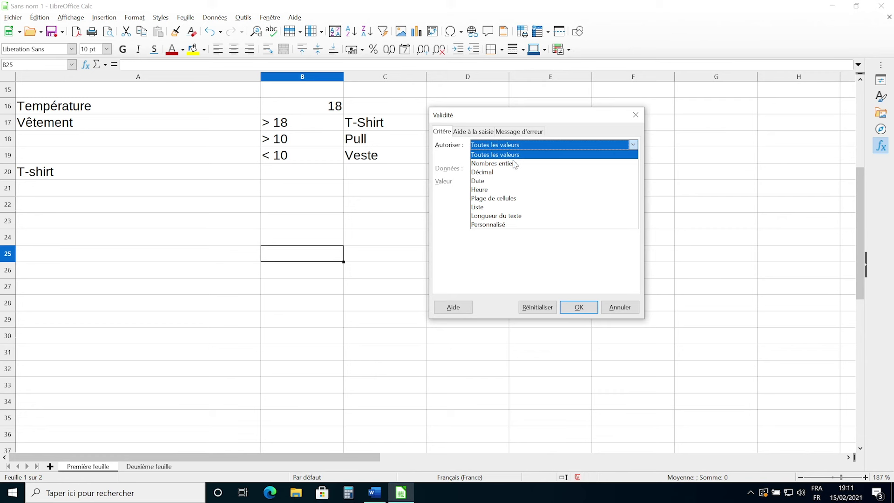
left_click(514, 164)
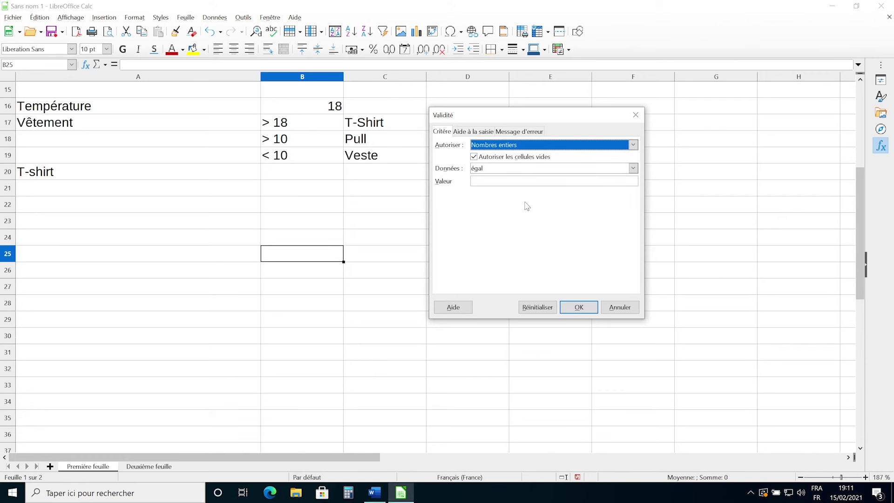
left_click(495, 168)
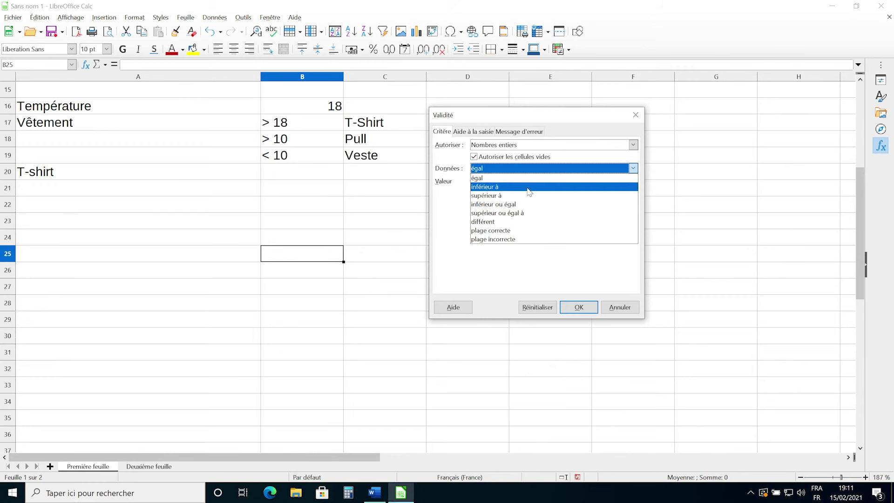
left_click(530, 189)
left_click(503, 182)
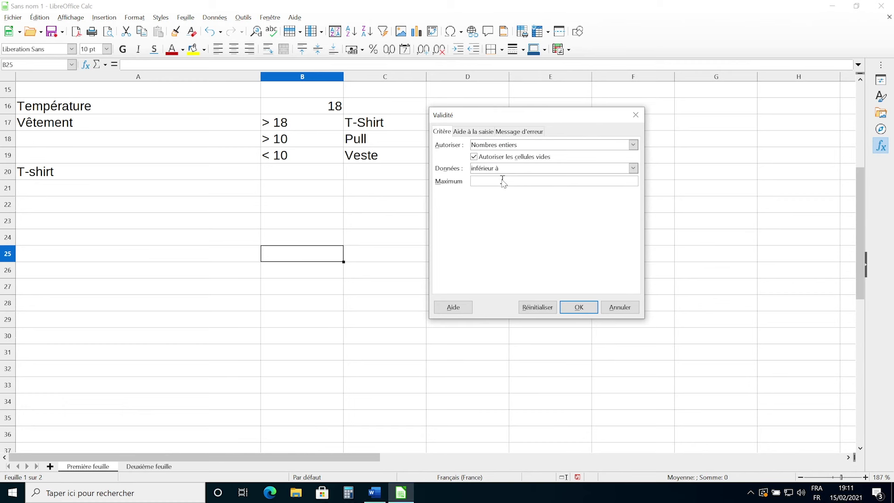
type("5100")
key("Return")
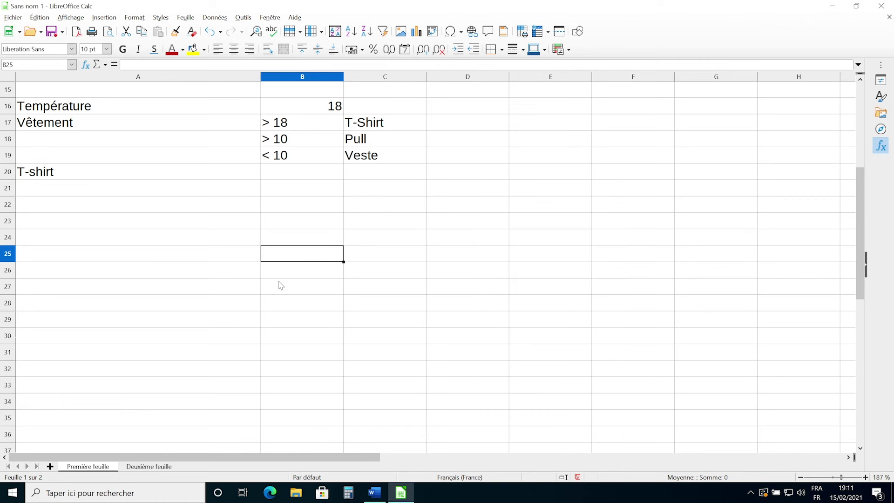
left_click(207, 244)
left_click(202, 253)
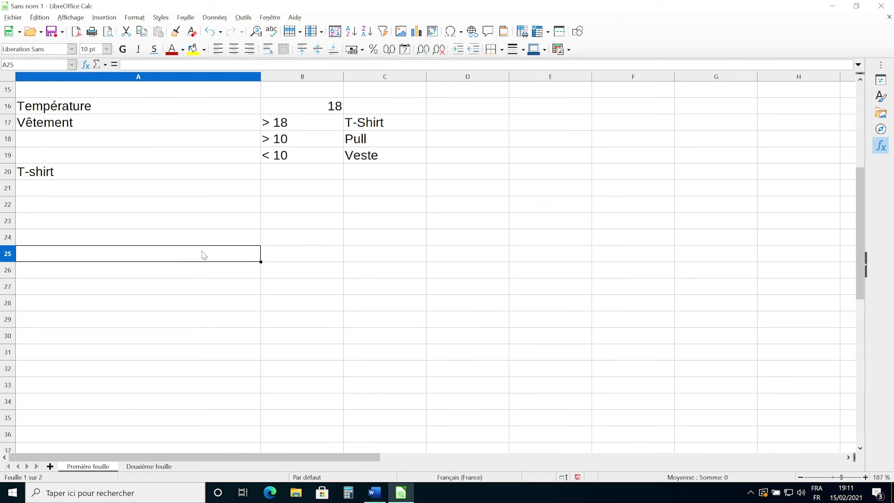
Step: Label A25 '< 500', enter 499 in B25, then try 501 and dismiss the invalid-value error
type("p")
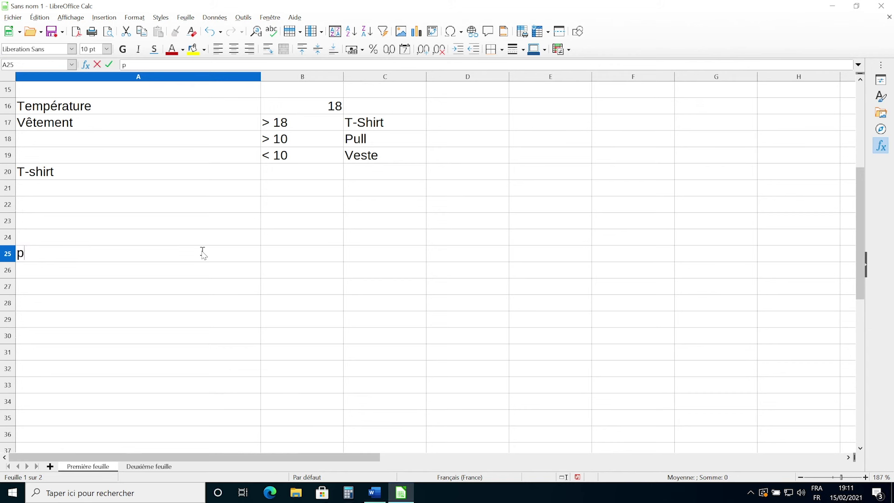
type("5009")
key("Tab")
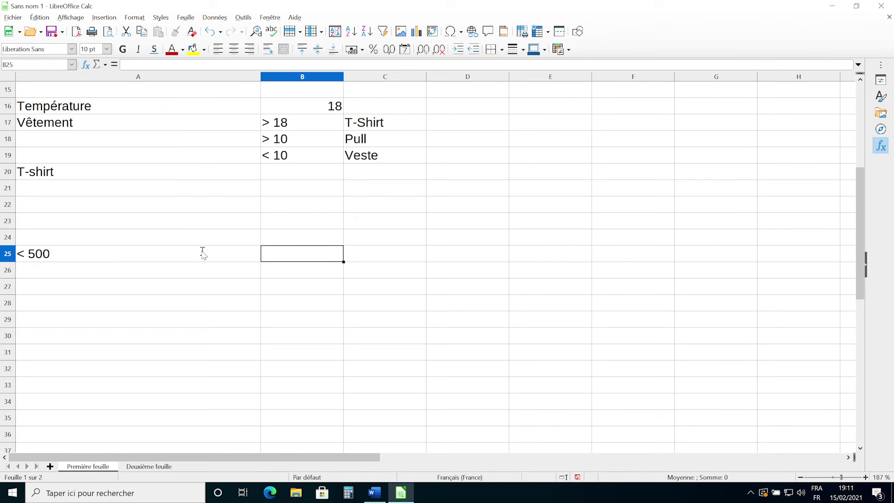
type("499")
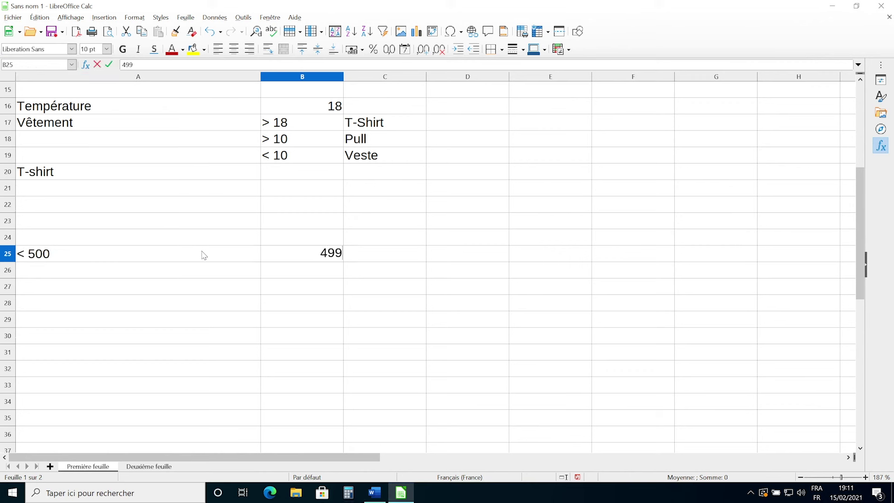
key("Return")
left_click(329, 255)
type("501")
key("Return")
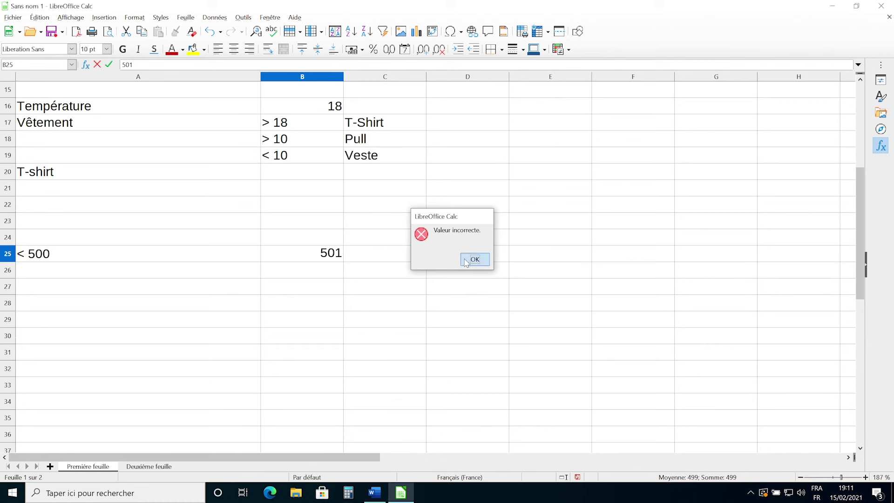
left_click(466, 263)
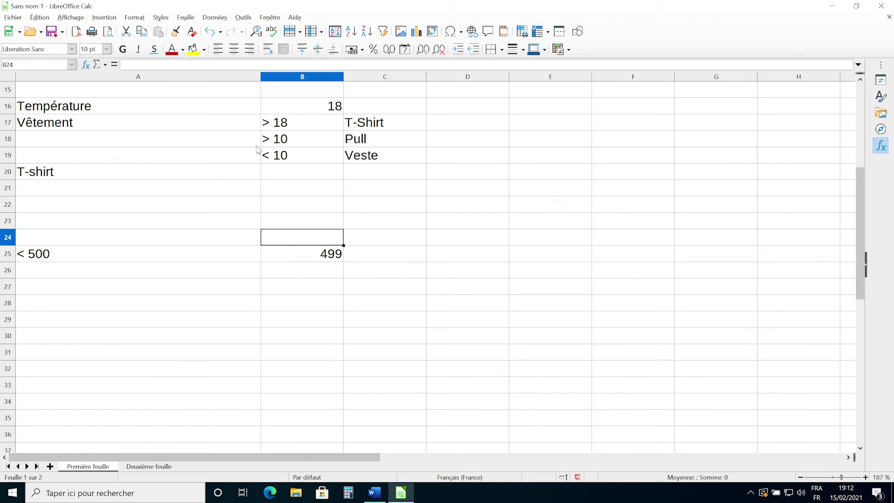
left_click(243, 18)
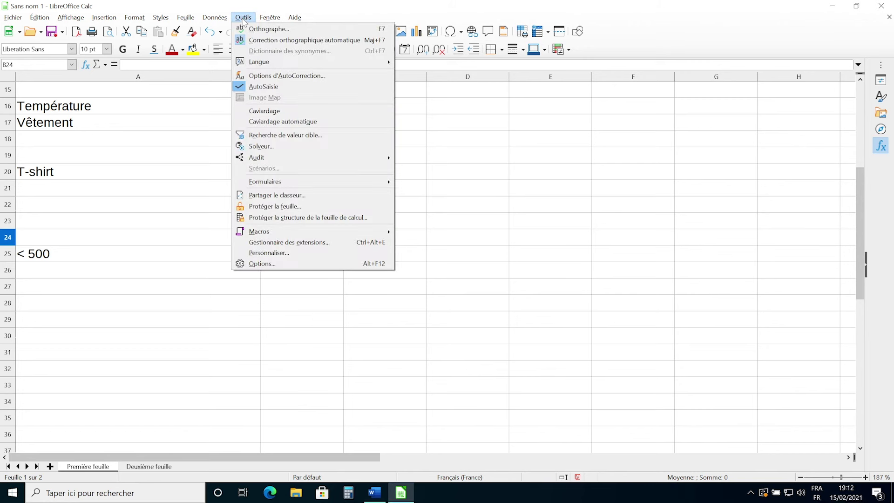
left_click(307, 207)
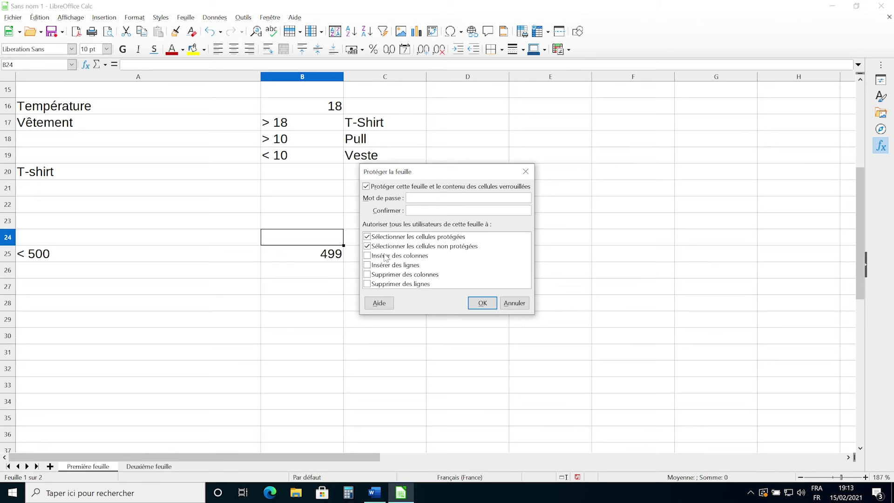
left_click(368, 256)
left_click(383, 265)
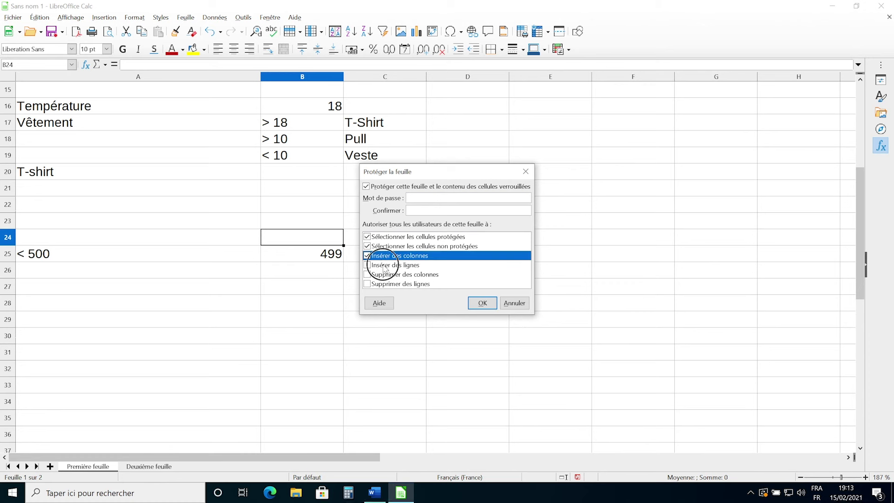
left_click(409, 275)
left_click(407, 285)
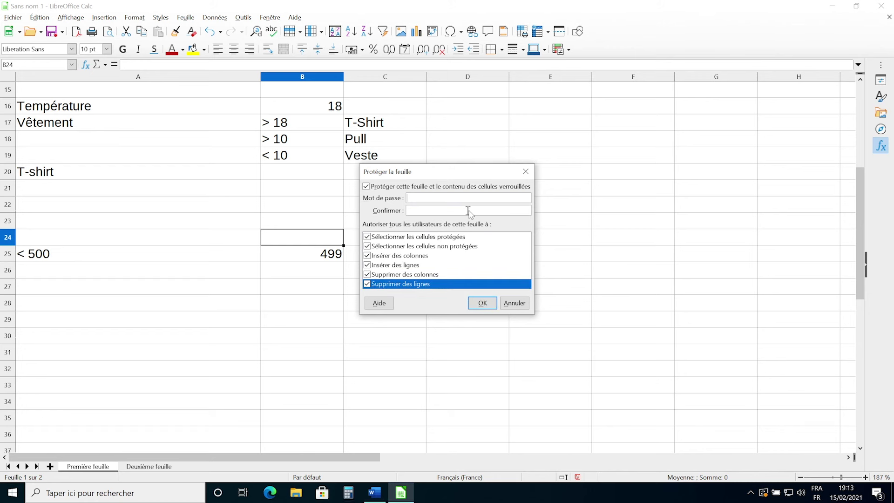
type("1231234")
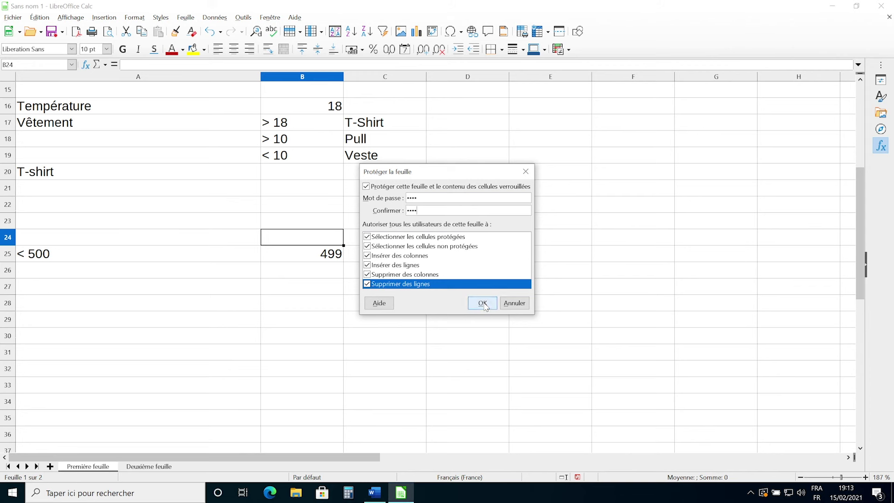
left_click(483, 303)
left_click(394, 353)
left_click(311, 259)
double_click(320, 236)
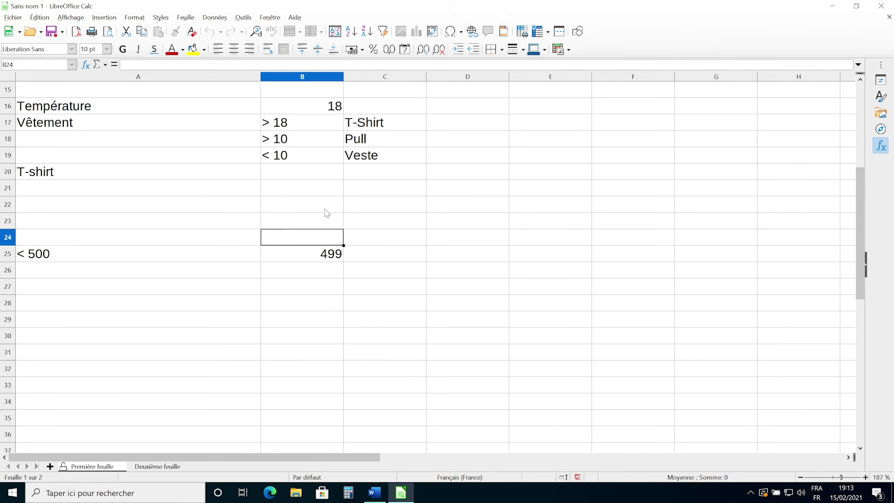
left_click(499, 260)
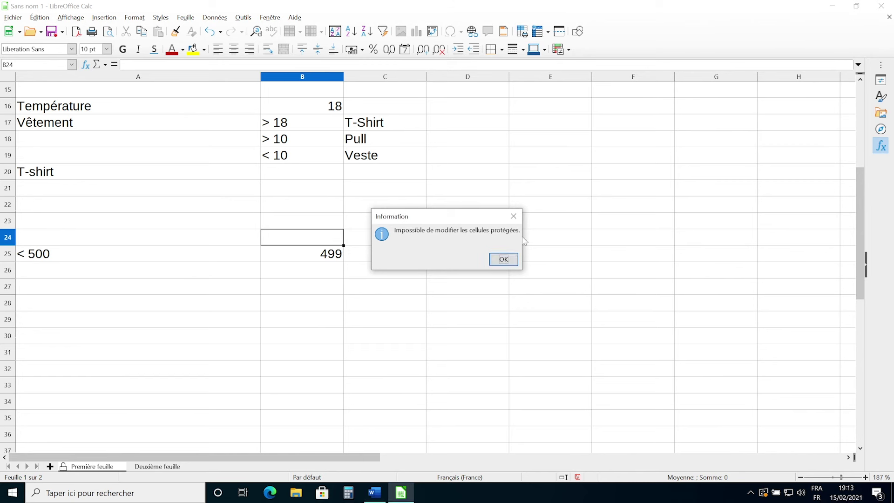
left_click(510, 260)
left_click(342, 189)
left_click(312, 152)
left_click(320, 269)
left_click(318, 247)
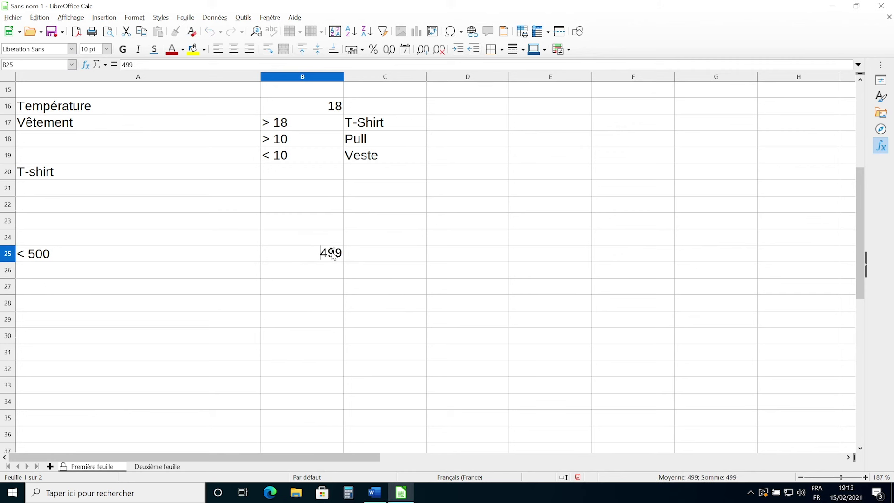
left_click(332, 254)
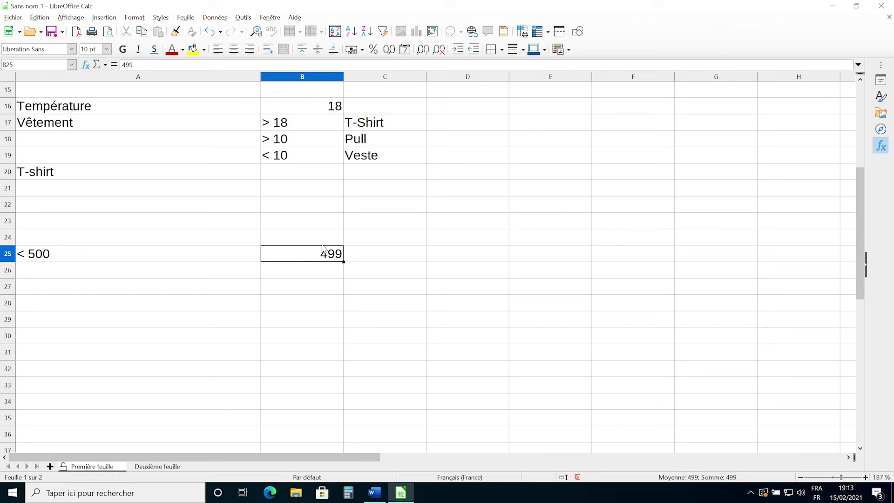
left_click(243, 18)
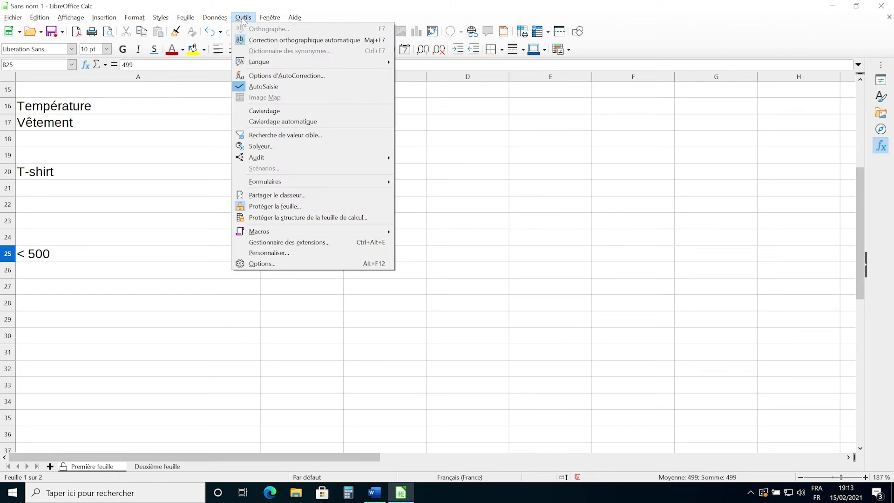
left_click(275, 206)
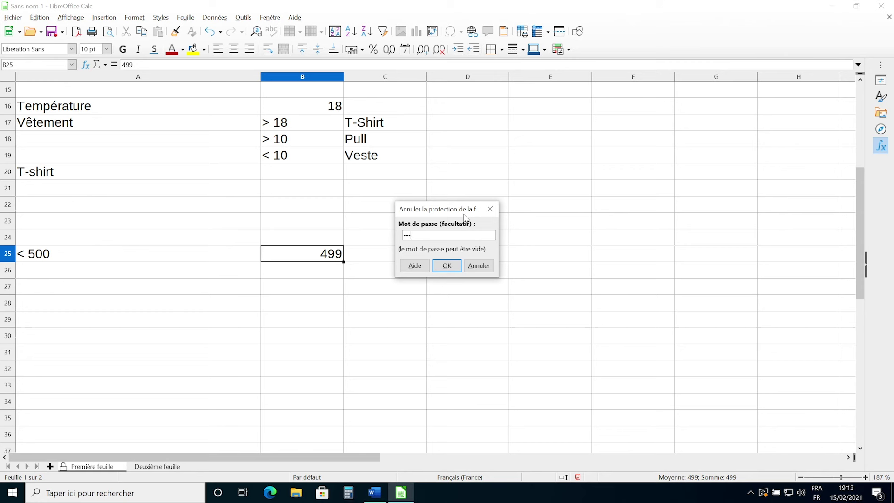
key("Return")
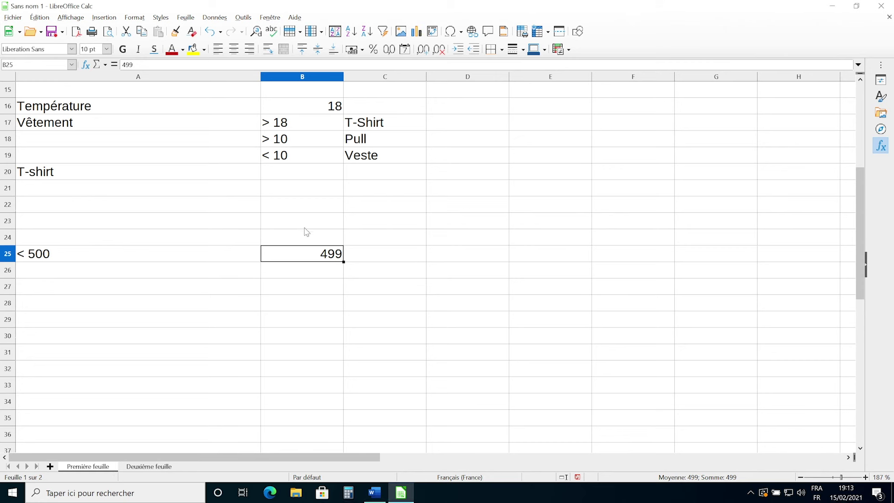
Step: Untick Protégé for B25 in Format Cells, then bring up the Protect Sheet settings
right_click(310, 250)
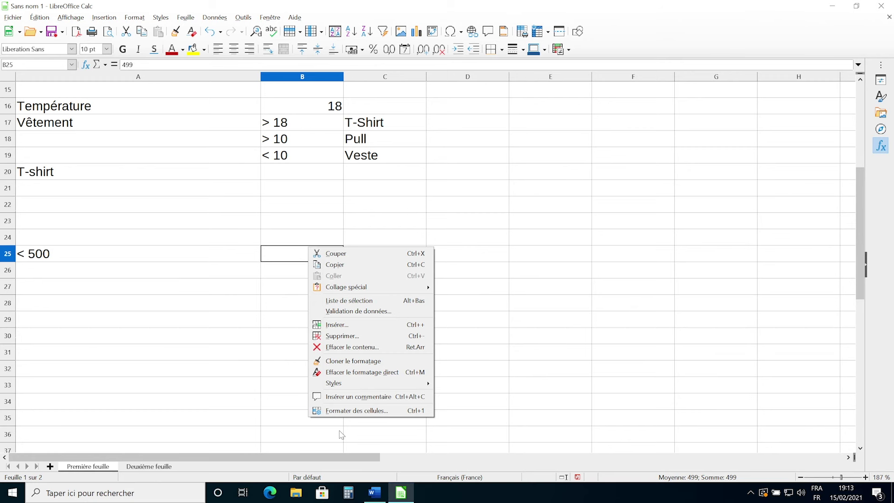
left_click(331, 412)
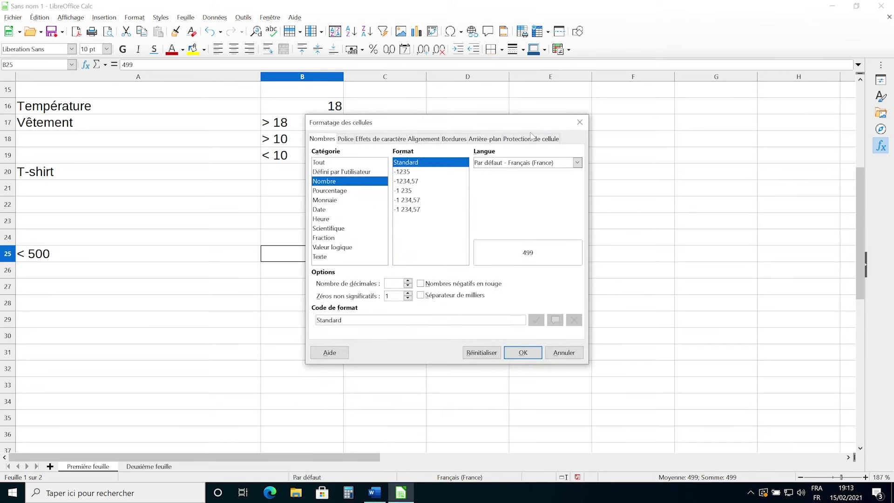
left_click(531, 137)
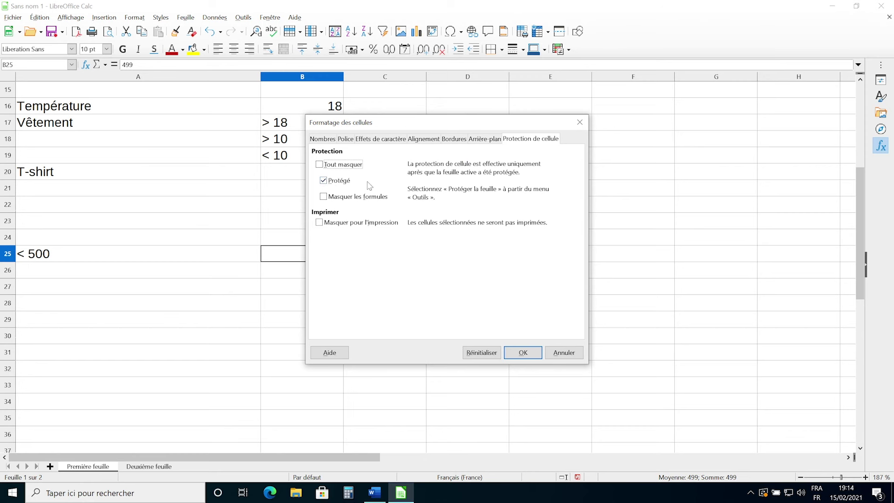
left_click(333, 182)
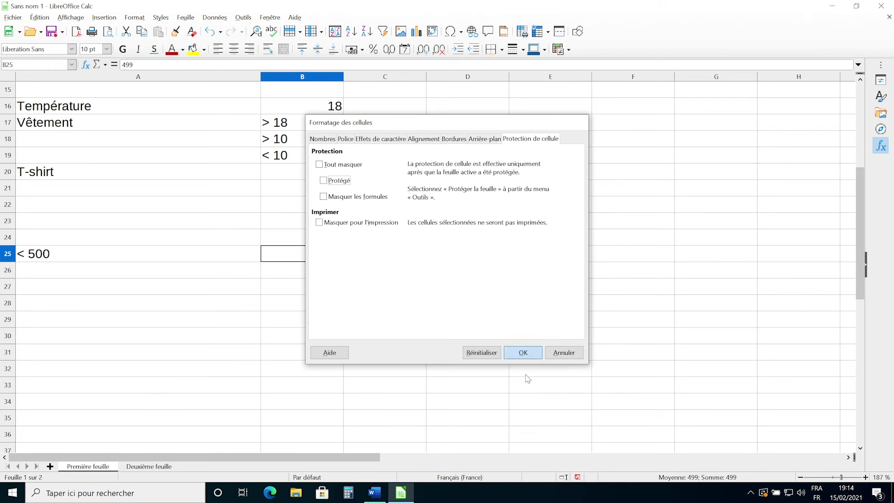
left_click(523, 352)
left_click(269, 17)
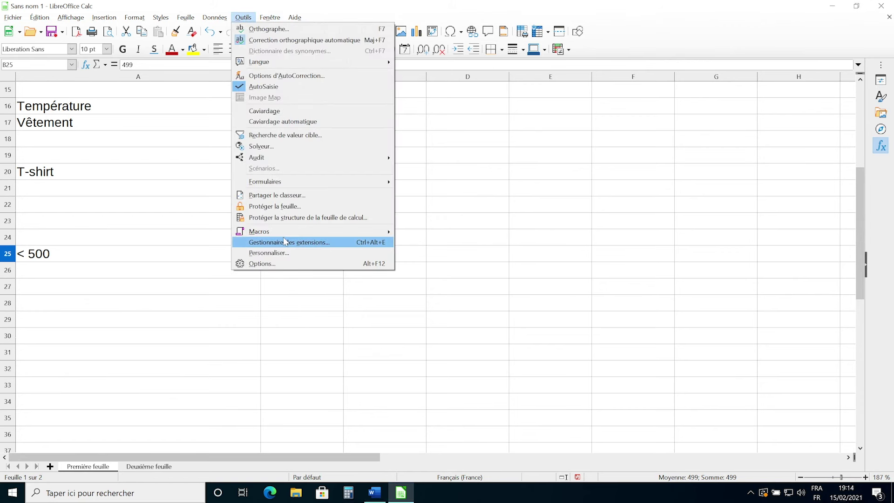
left_click(310, 211)
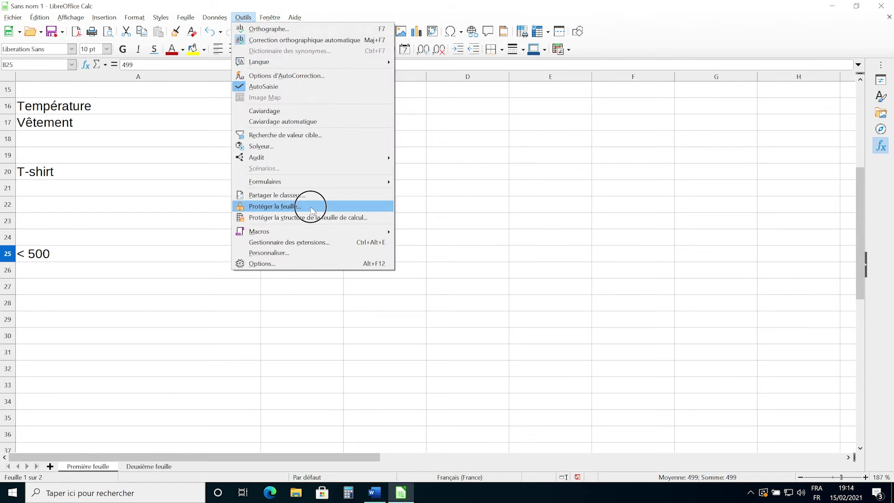
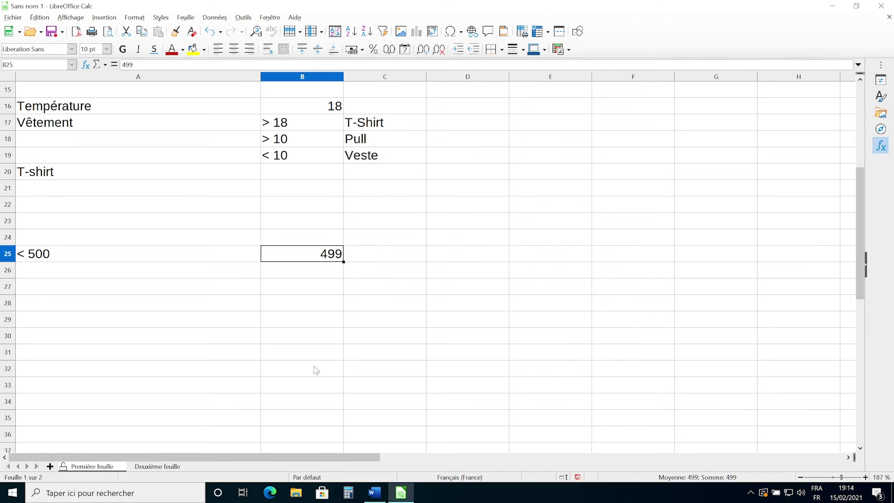
Step: Replace 499 with 399 in cell B25 next to the '< 500' label
left_click(314, 238)
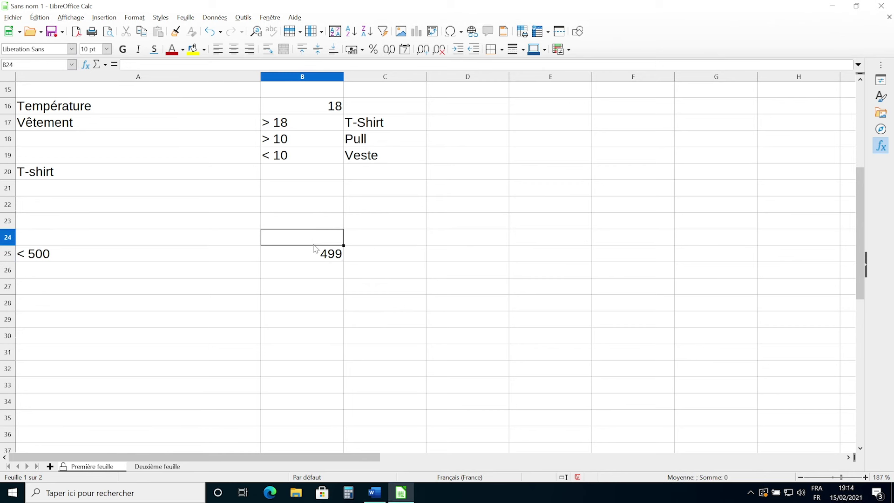
double_click(331, 254)
type("399")
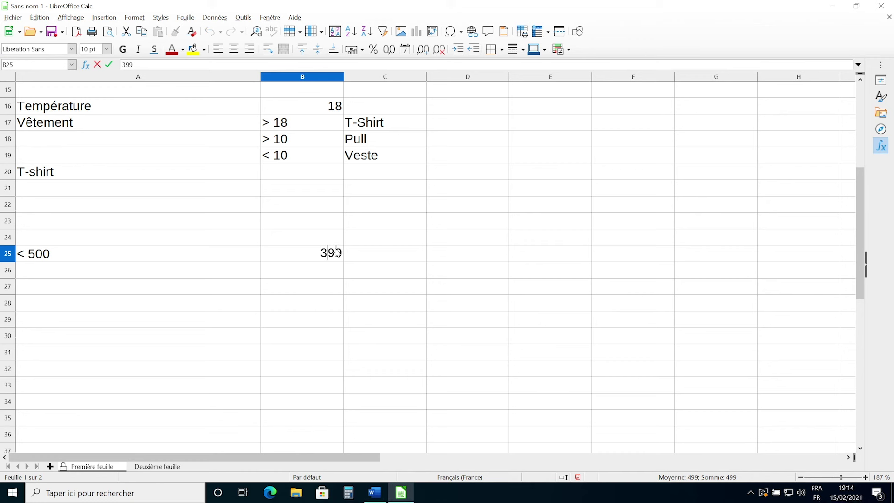
left_click(319, 226)
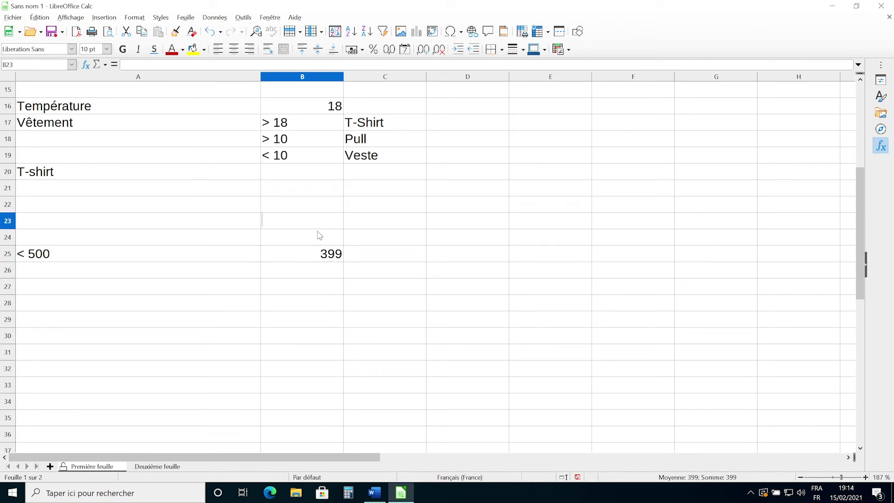
key("Down")
key("Down")
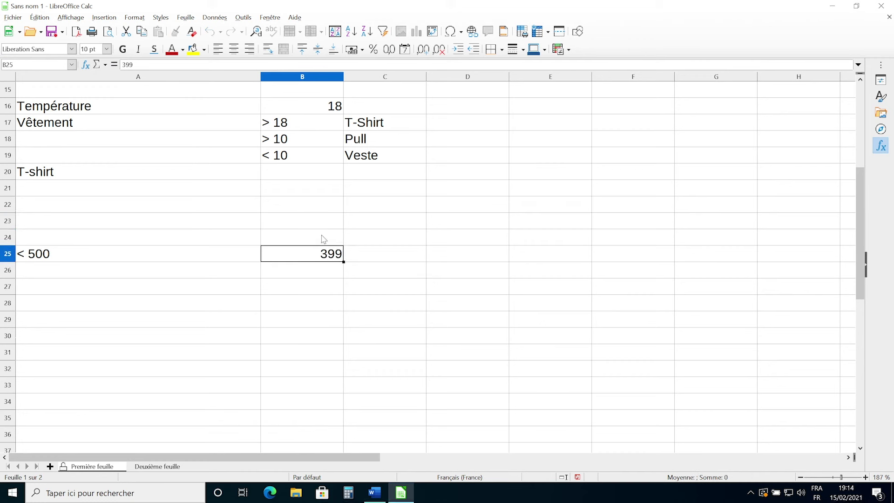
left_click(323, 239)
left_click(431, 238)
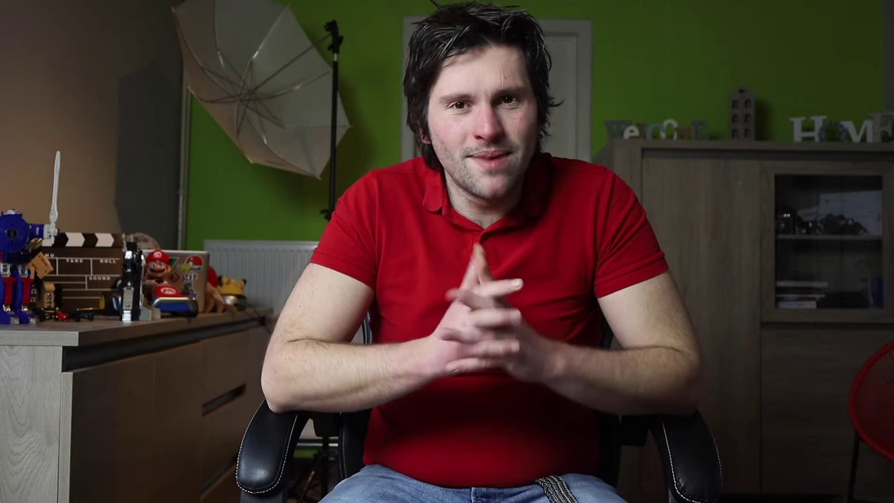